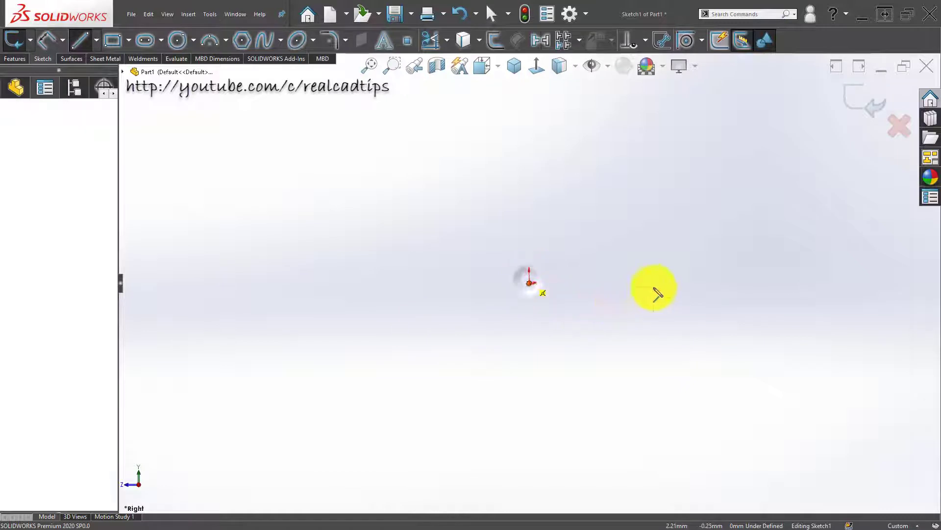
# Sketch a horizontal construction line about 75 mm long and a vertical construction line about 70 mm tall, both starting at the origin.
pyautogui.click(678, 283)
pyautogui.doubleClick(450, 391)
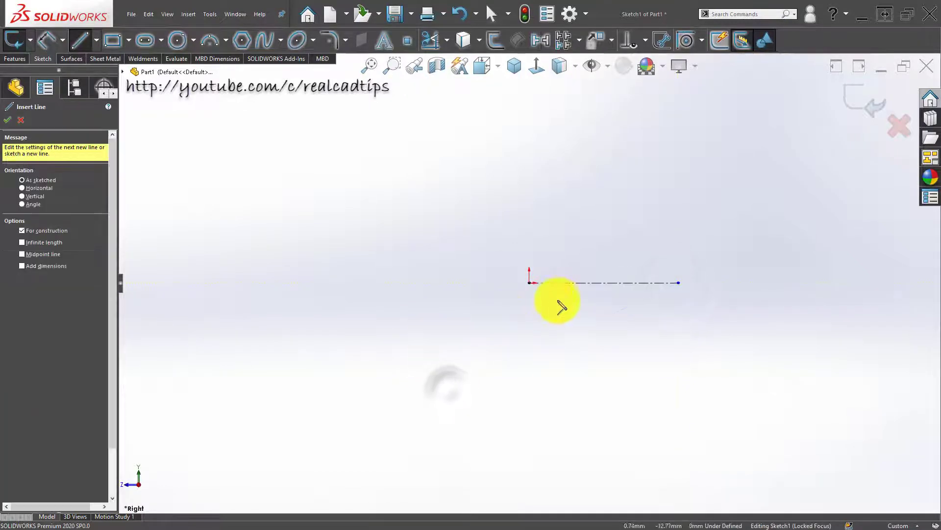
pyautogui.click(530, 283)
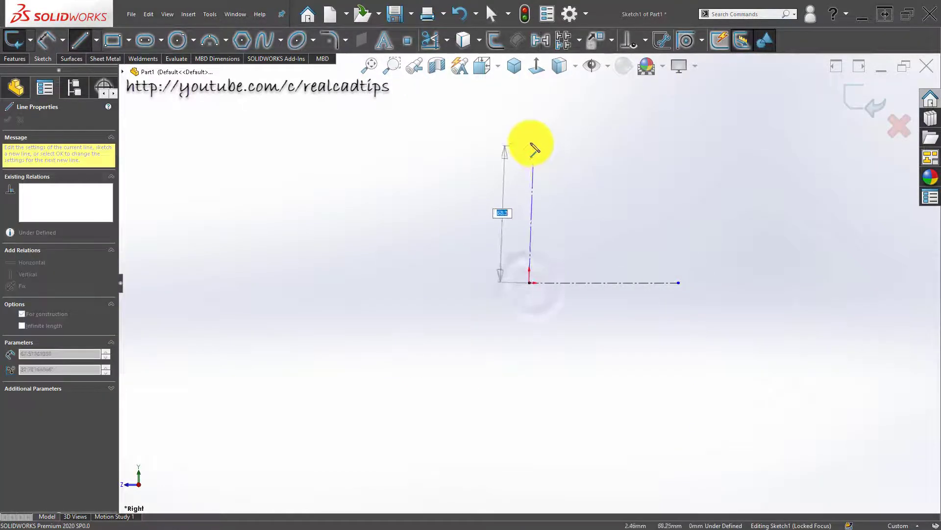
pyautogui.click(529, 143)
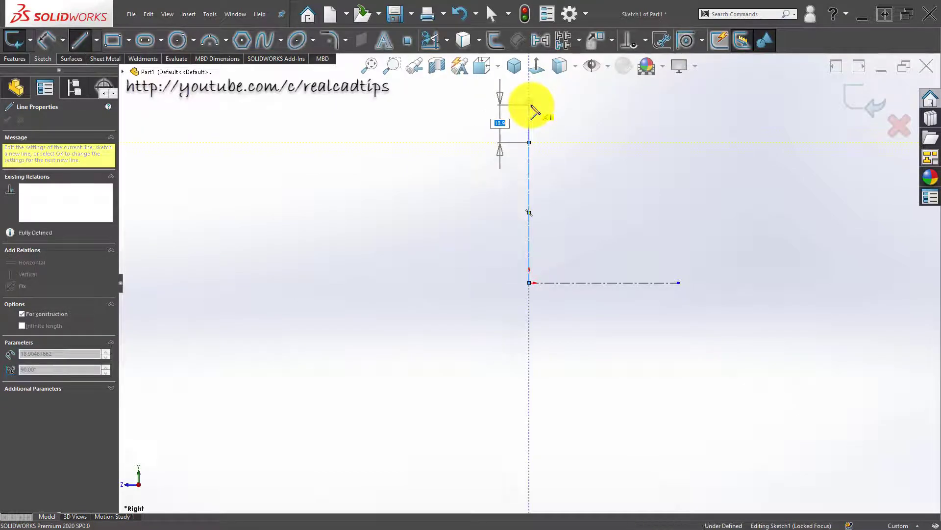
# Add a vertical line about 19 mm long above the vertical centerline's upper end and convert it to solid geometry.
pyautogui.click(530, 105)
pyautogui.press('Escape')
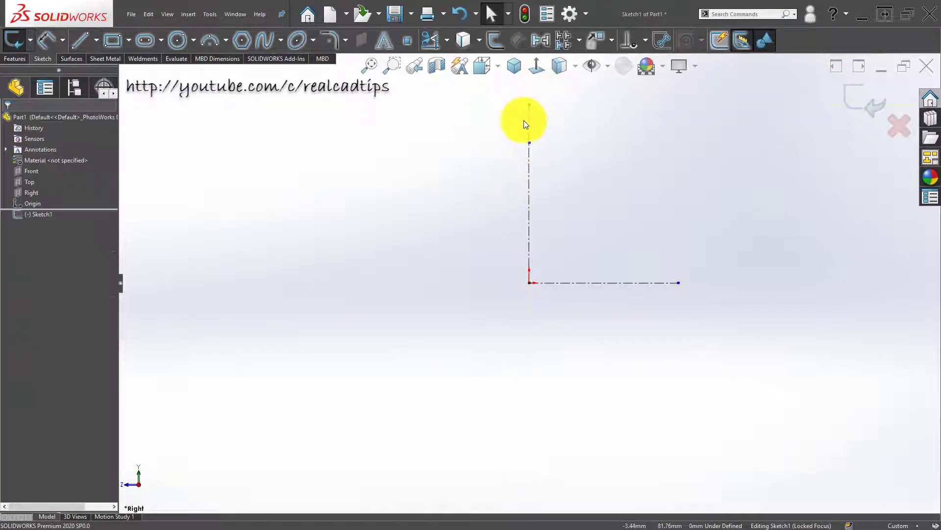
pyautogui.click(529, 114)
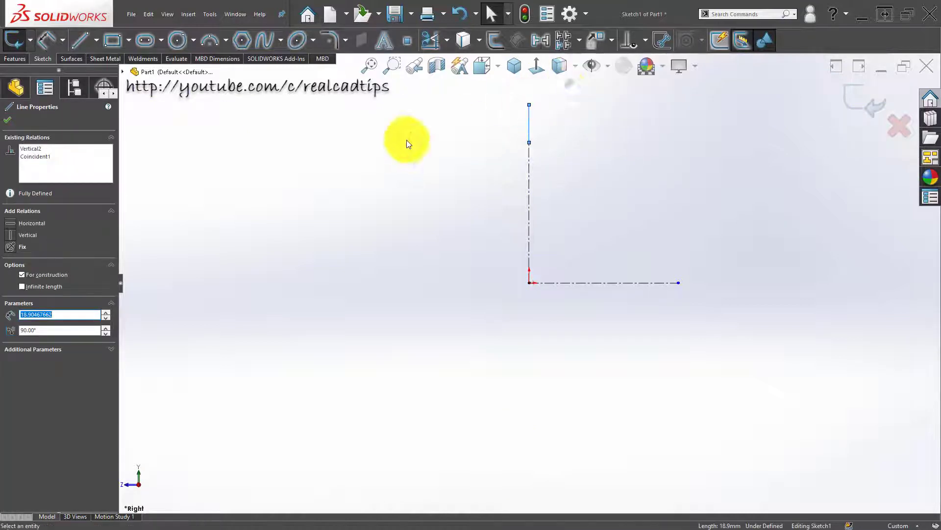
pyautogui.click(359, 141)
# Complete a closed stepped profile from the short solid line, with a lower leg half as wide as the profile's upper part.
pyautogui.click(81, 40)
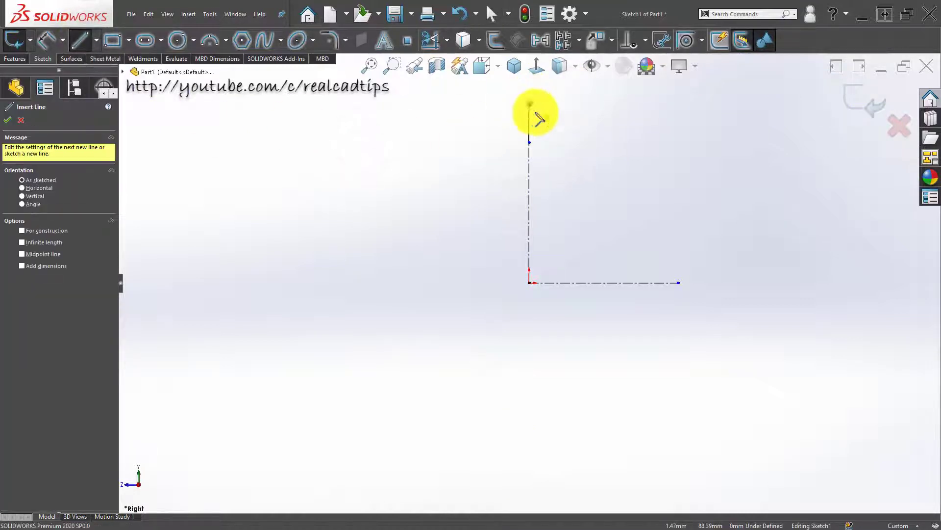
pyautogui.moveTo(536, 113); pyautogui.dragTo(567, 106)
pyautogui.click(567, 105)
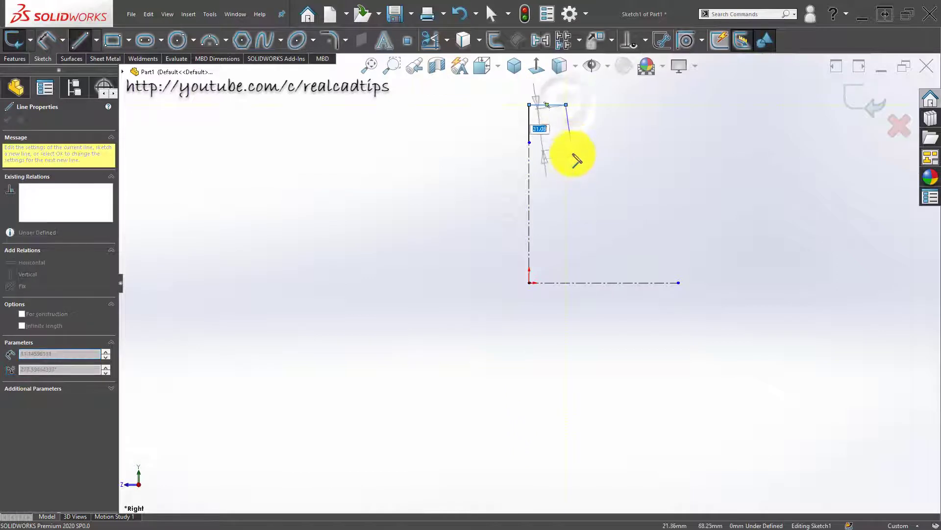
pyautogui.click(567, 174)
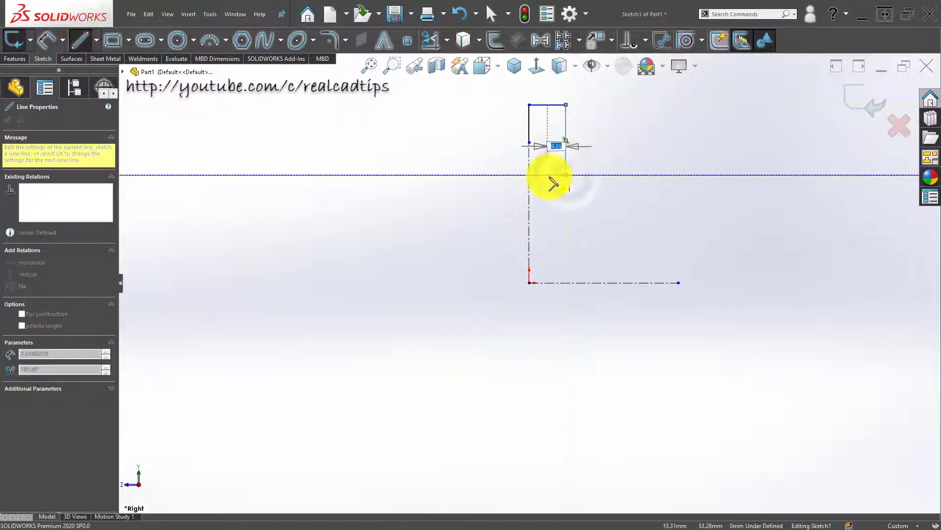
pyautogui.click(548, 175)
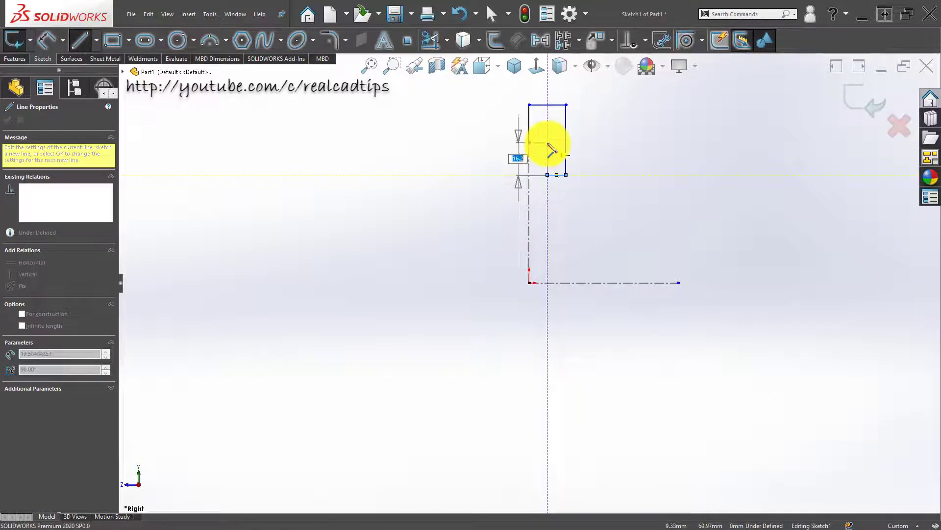
pyautogui.click(547, 142)
pyautogui.click(529, 143)
pyautogui.press('Escape')
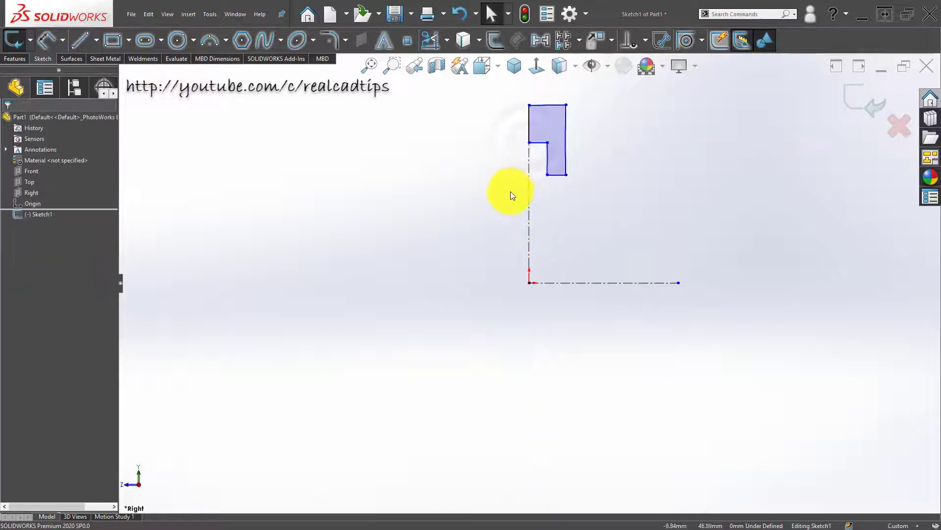
# Dimension the profile's lowest edge about the horizontal centerline as a 200 mm diameter.
pyautogui.moveTo(477, 252); pyautogui.dragTo(552, 144, button='right')
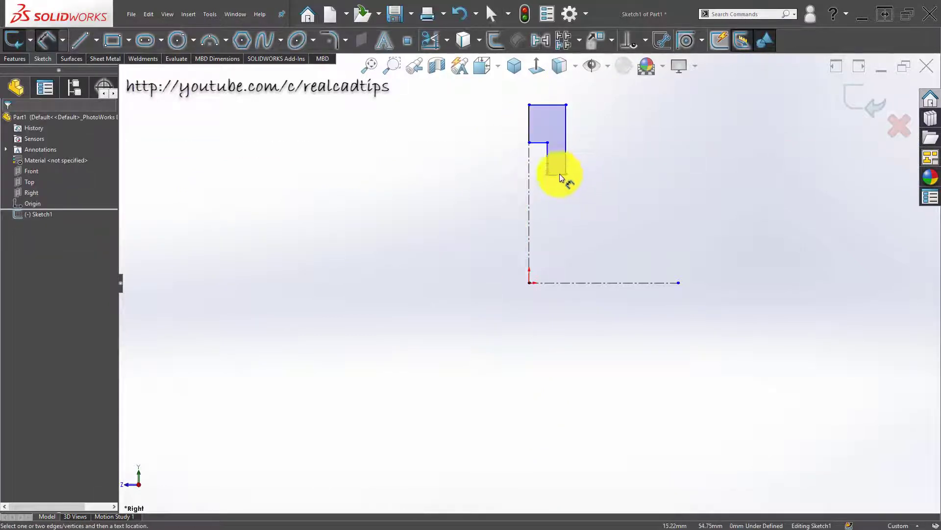
pyautogui.click(560, 174)
pyautogui.click(572, 281)
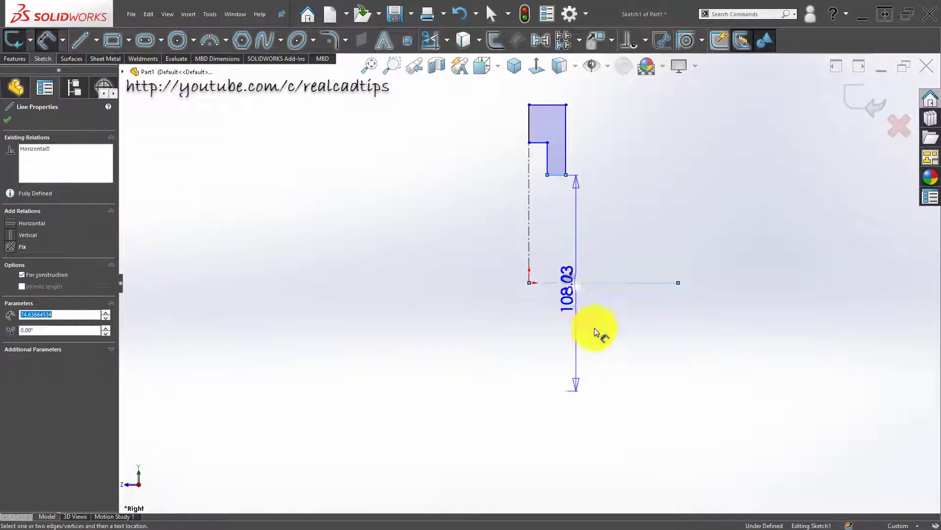
pyautogui.click(603, 333)
pyautogui.write('200')
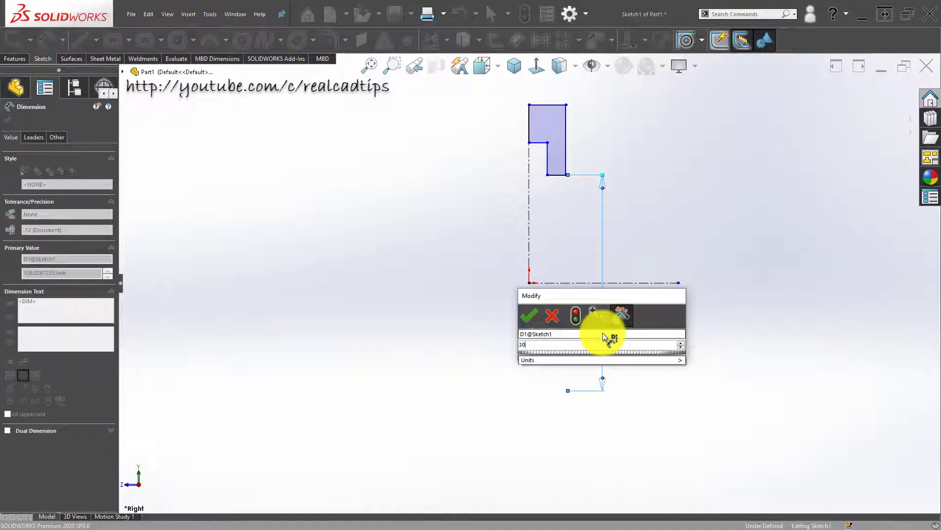
pyautogui.press('Return')
pyautogui.click(385, 217)
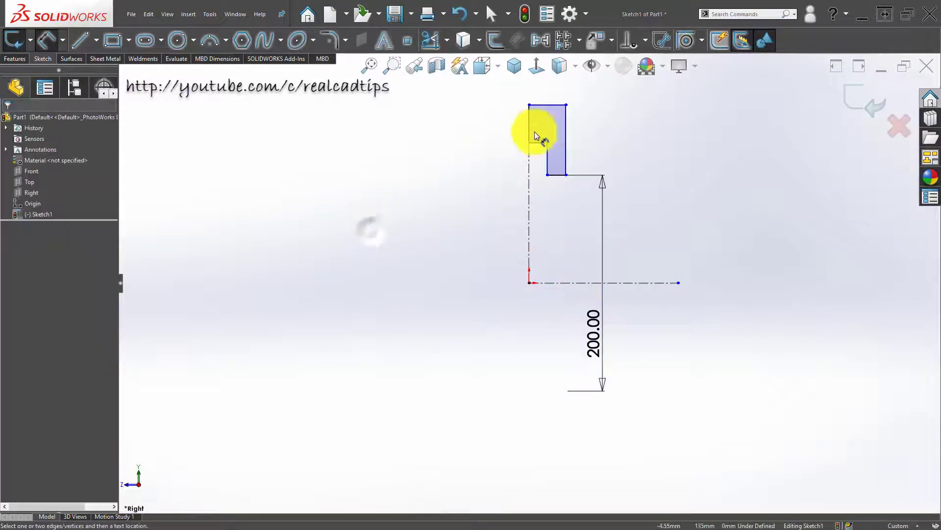
# Dimension the profile's uppermost edge about the horizontal centerline as a 320 mm diameter.
pyautogui.click(548, 105)
pyautogui.click(578, 282)
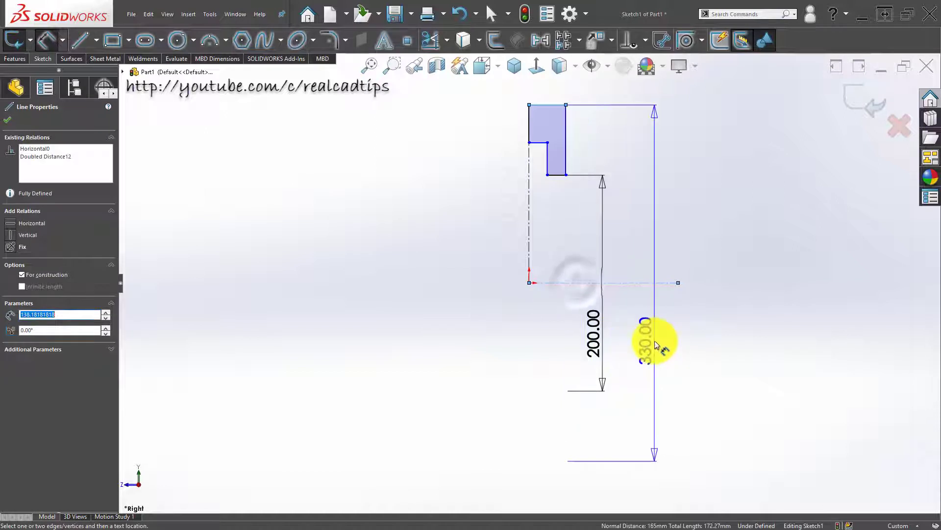
pyautogui.click(652, 336)
pyautogui.write('320')
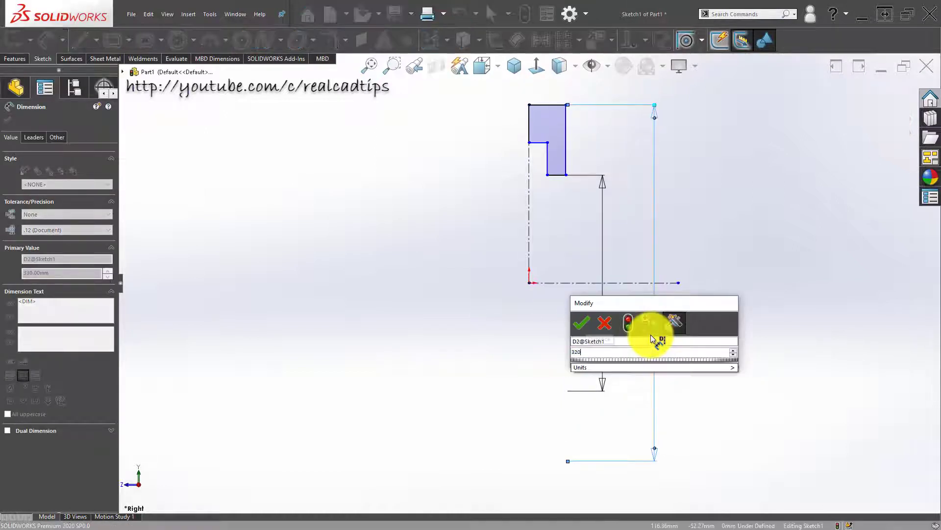
pyautogui.press('Return')
pyautogui.click(521, 349)
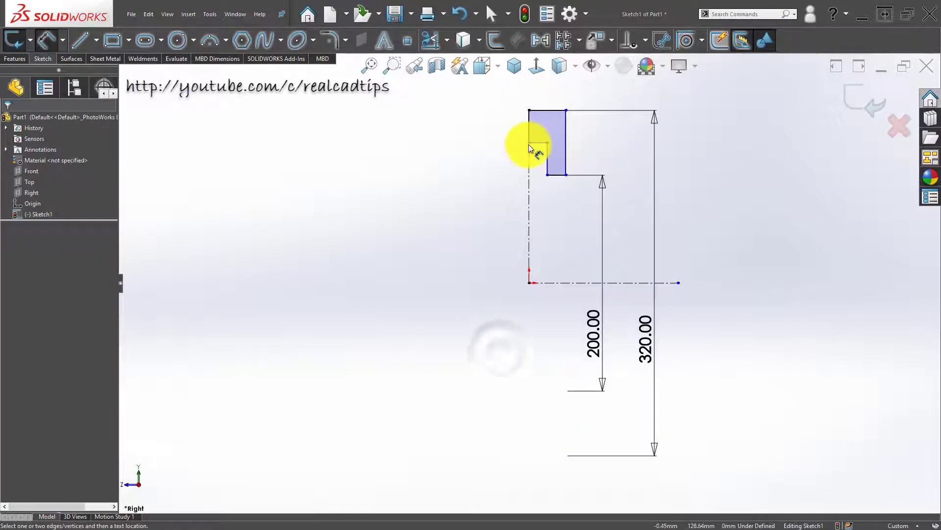
# Dimension the horizontal edge of the profile's step about the horizontal centerline as a 272 mm diameter.
pyautogui.click(539, 144)
pyautogui.click(559, 283)
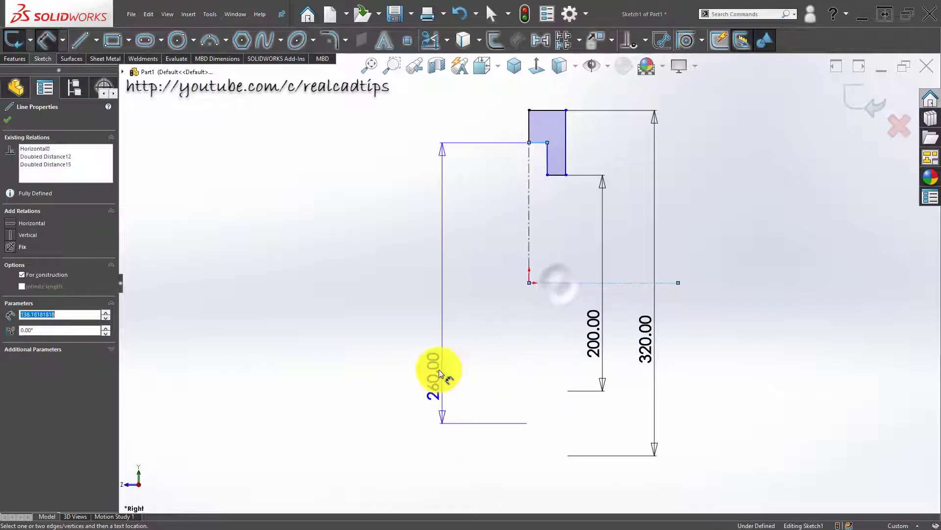
pyautogui.click(438, 333)
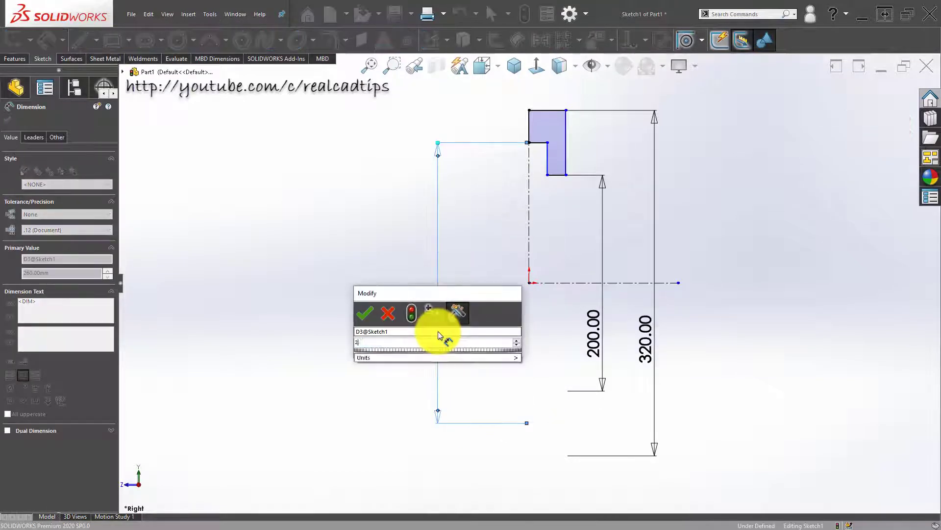
pyautogui.write('272')
pyautogui.press('Return')
pyautogui.click(321, 210)
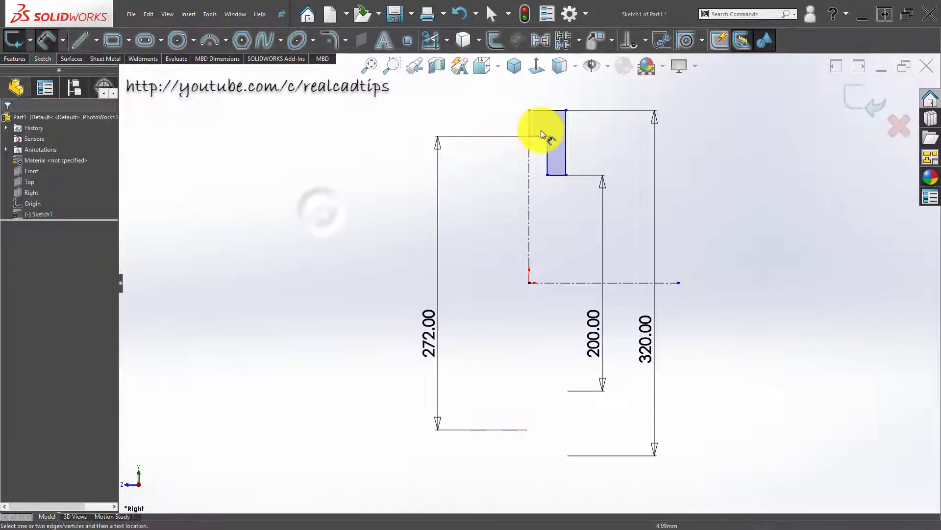
# Set the overall width between the profile's two outer vertical edges to 24 mm.
pyautogui.click(529, 125)
pyautogui.click(566, 131)
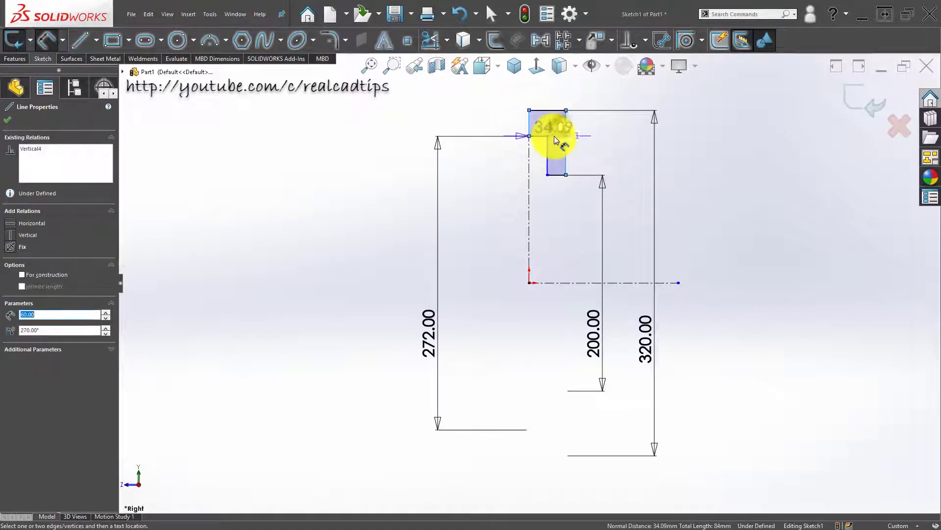
pyautogui.click(528, 151)
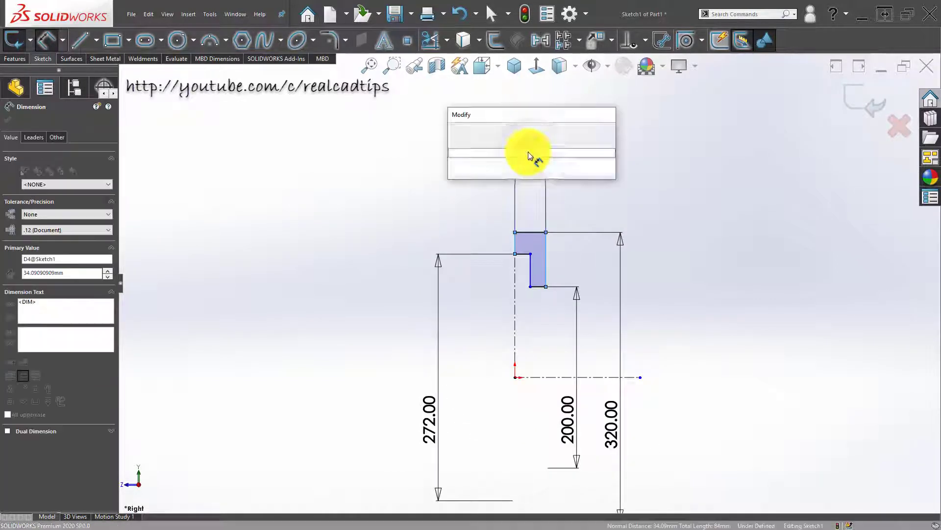
pyautogui.write('24')
pyautogui.press('Return')
pyautogui.click(407, 192)
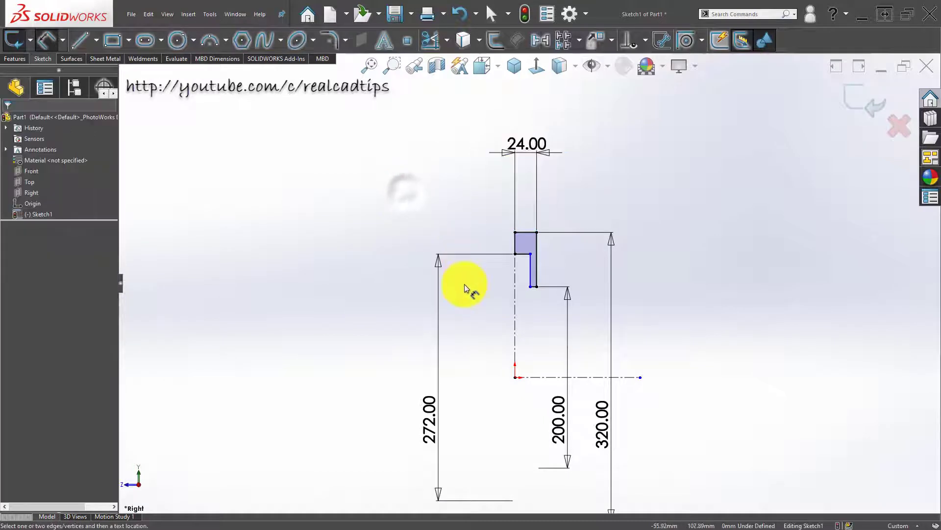
# Set the depth of the profile's step to 10 mm between the short outer edge and the inner vertical edge.
pyautogui.scroll(-3, 444, 275)
pyautogui.click(584, 223)
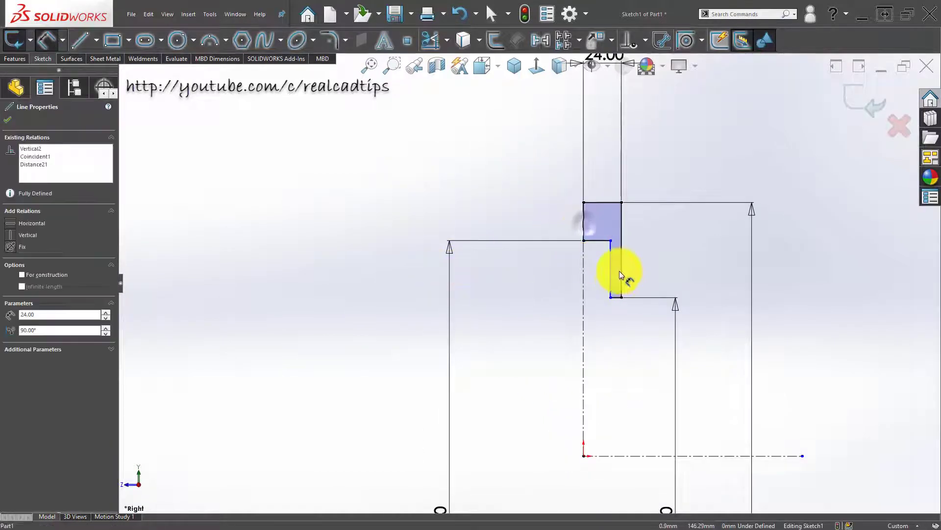
pyautogui.click(610, 257)
pyautogui.click(554, 286)
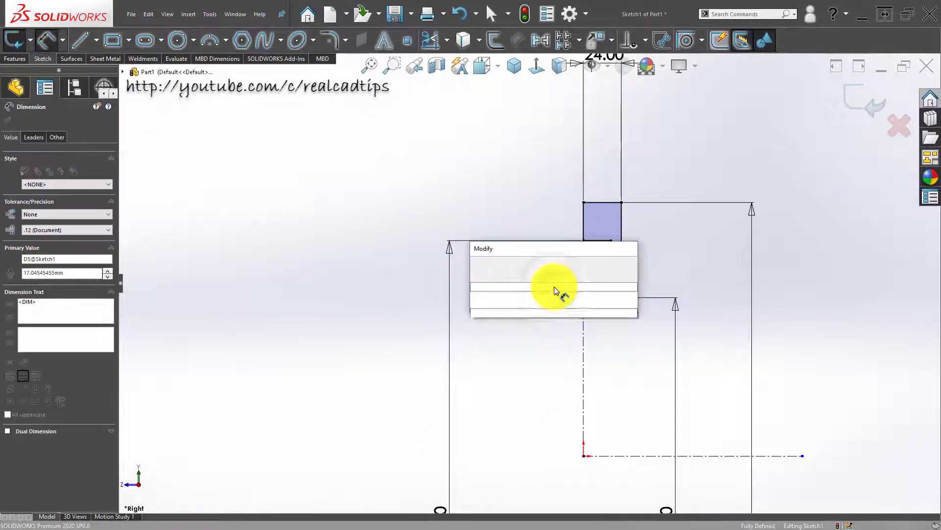
pyautogui.write('10')
pyautogui.press('Return')
pyautogui.click(433, 180)
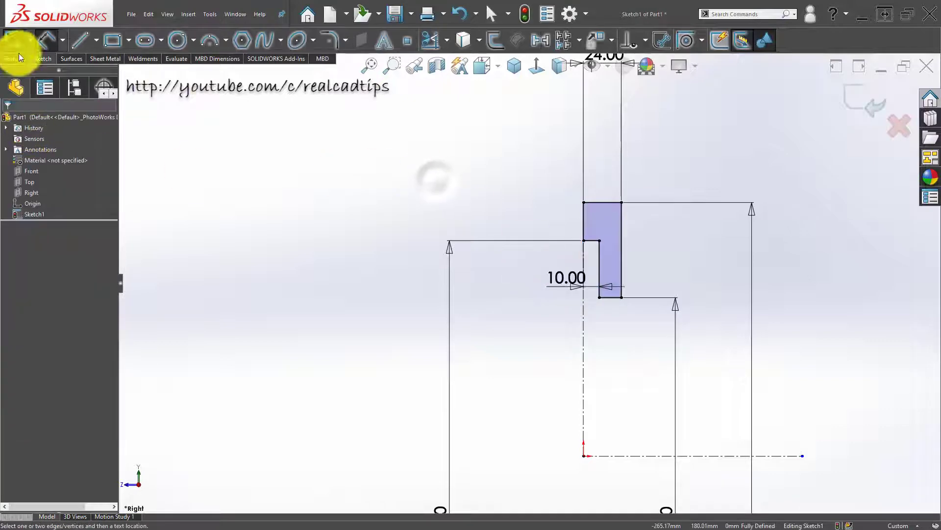
# Revolve the profile 360 degrees about the horizontal centerline to make a solid ring.
pyautogui.click(20, 59)
pyautogui.click(37, 40)
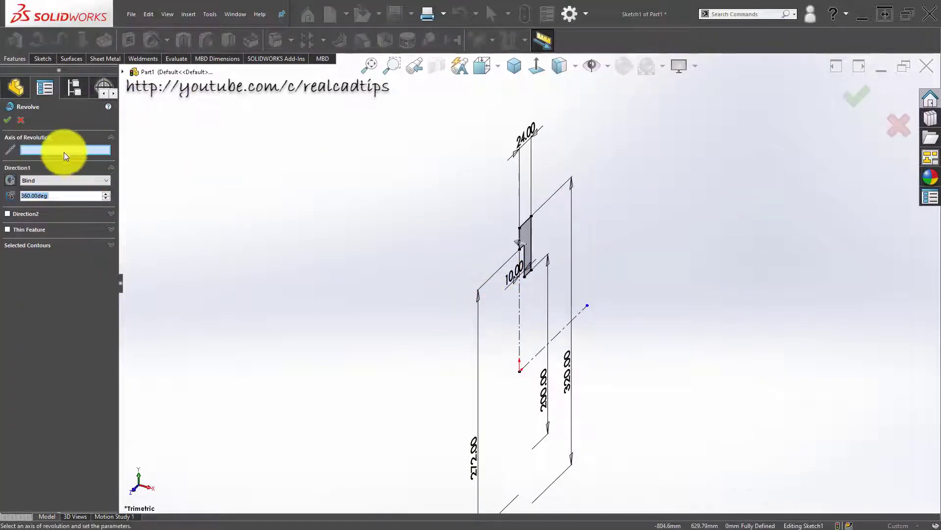
pyautogui.click(542, 352)
pyautogui.moveTo(517, 351); pyautogui.dragTo(466, 287, button='middle')
pyautogui.press('Return')
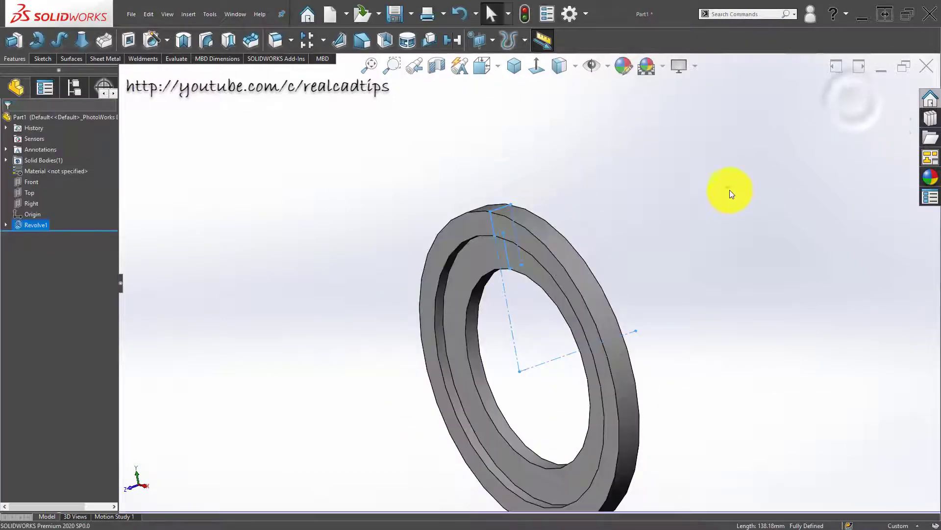
pyautogui.moveTo(730, 192); pyautogui.dragTo(647, 238, button='middle')
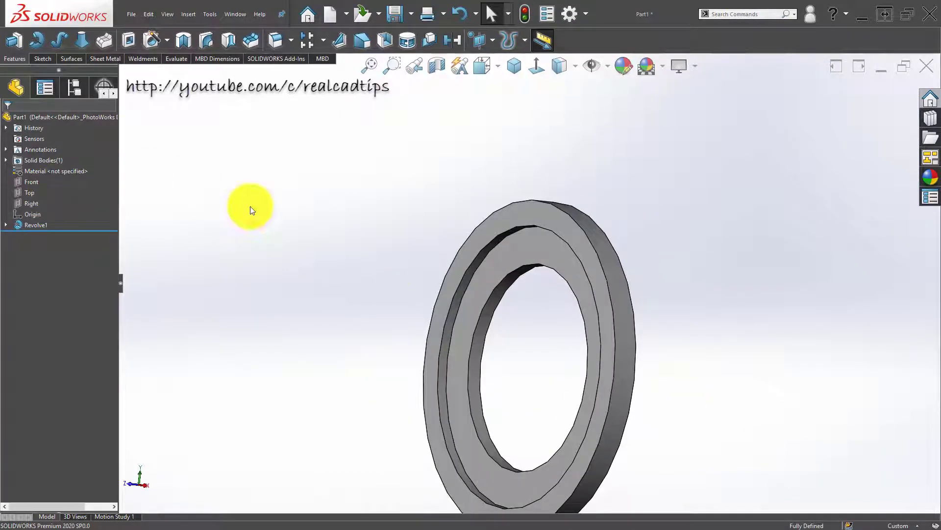
pyautogui.moveTo(536, 299); pyautogui.dragTo(510, 231, button='middle')
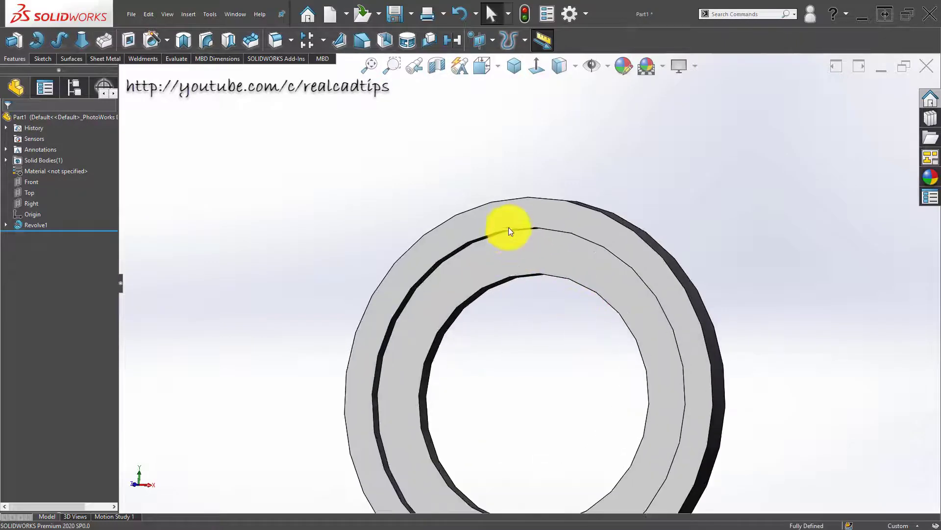
pyautogui.click(542, 237)
pyautogui.click(570, 218)
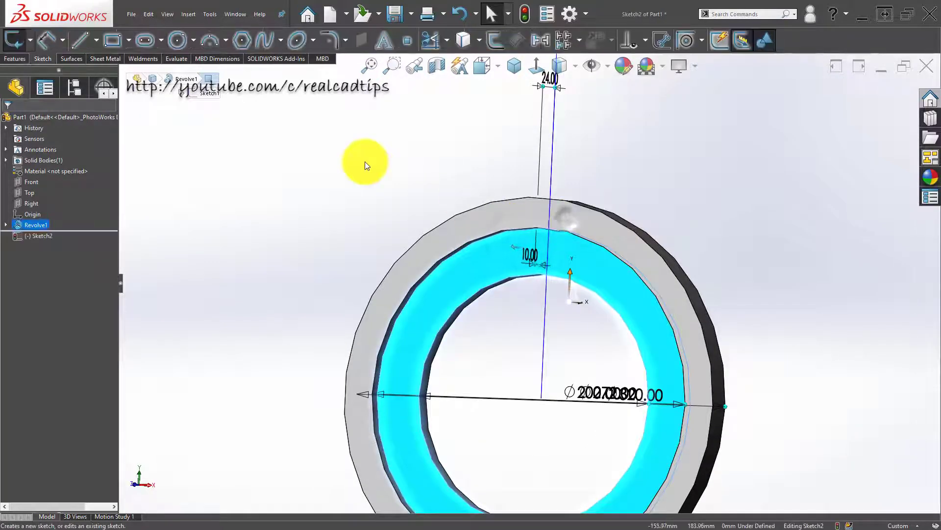
pyautogui.click(536, 66)
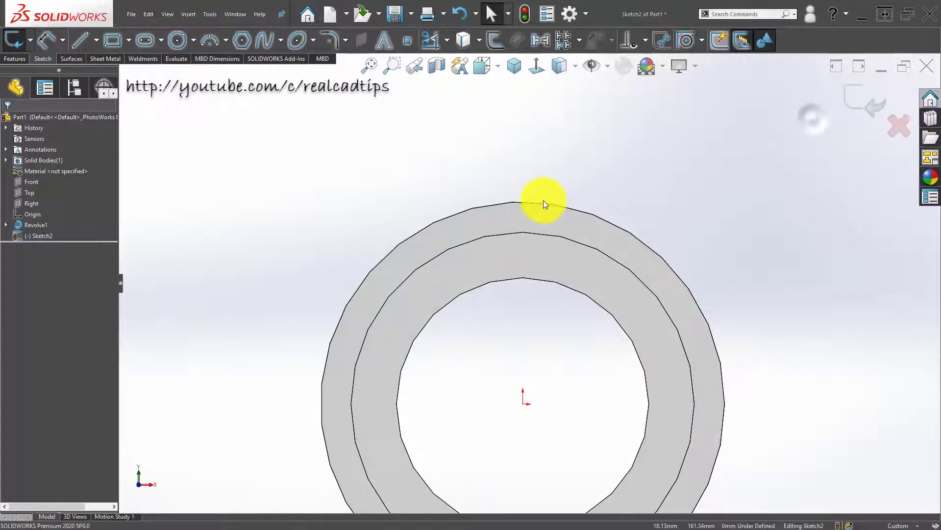
pyautogui.moveTo(544, 201); pyautogui.dragTo(691, 220, button='middle')
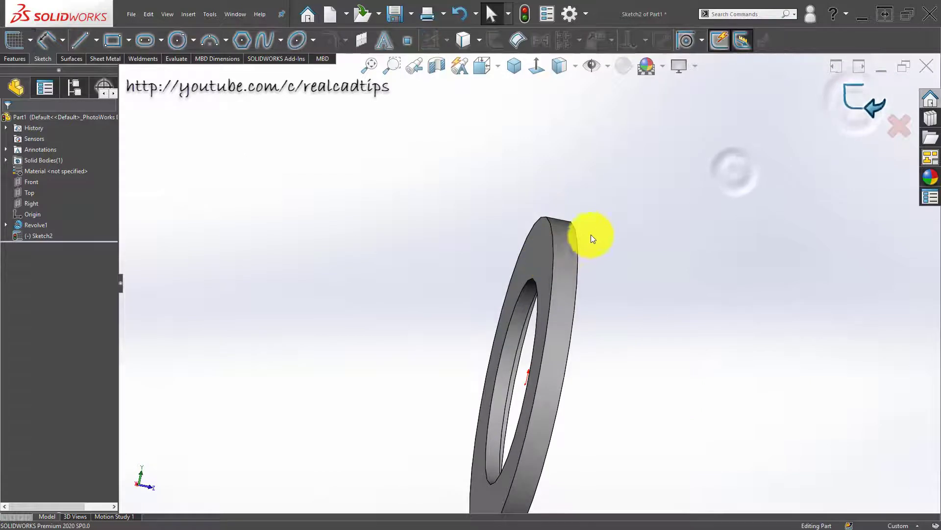
# Start a sketch on the ring's flat back face and draw a circle about 243 mm in diameter centred on the origin.
pyautogui.moveTo(591, 234)
pyautogui.mouseDown(button='middle')
pyautogui.moveTo(620, 250)
pyautogui.moveTo(653, 249)
pyautogui.mouseUp(button='middle')
pyautogui.click(560, 248)
pyautogui.click(608, 227)
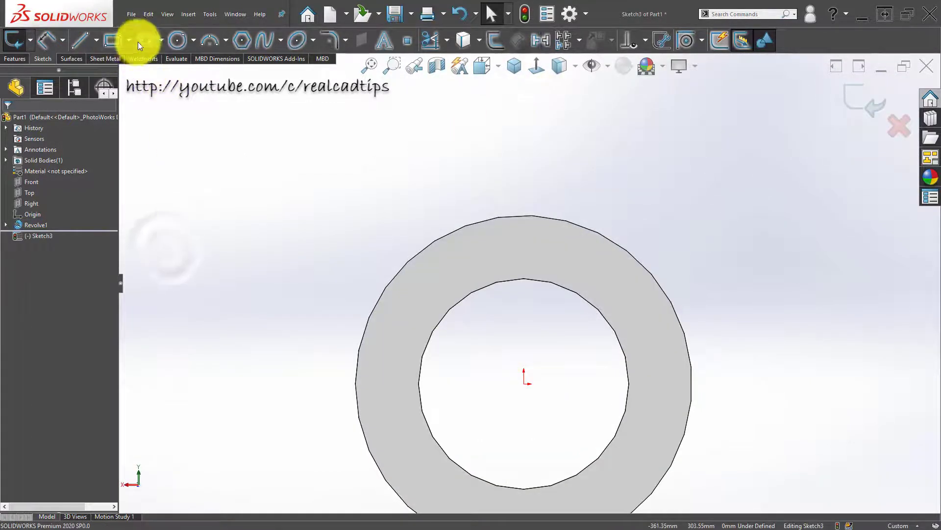
pyautogui.click(177, 40)
pyautogui.click(525, 383)
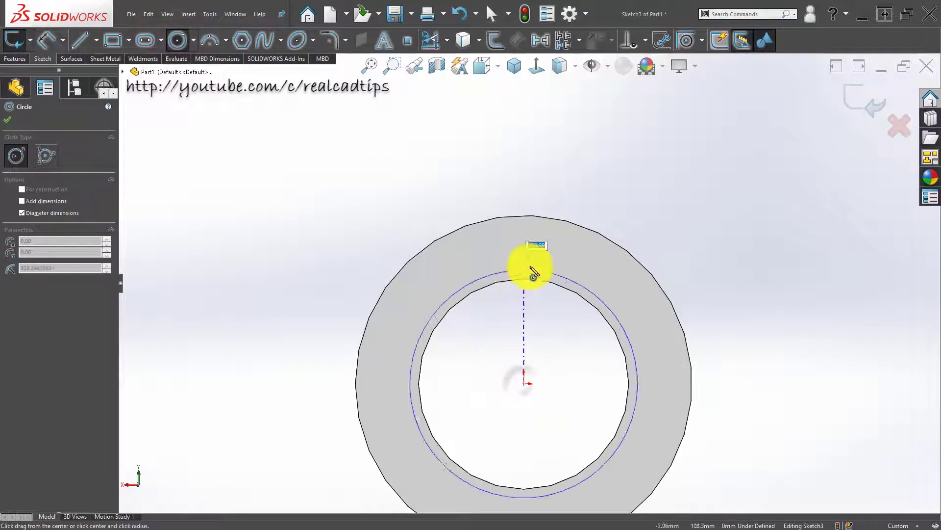
pyautogui.click(559, 267)
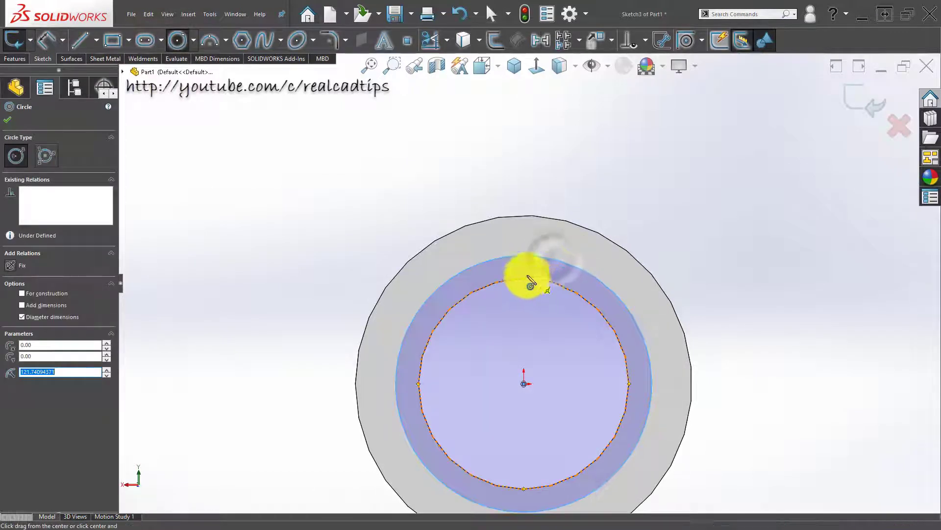
pyautogui.press('Escape')
# Sketch two lines from the origin to the circle, one slanted at about 41 degrees and one horizontal.
pyautogui.click(89, 42)
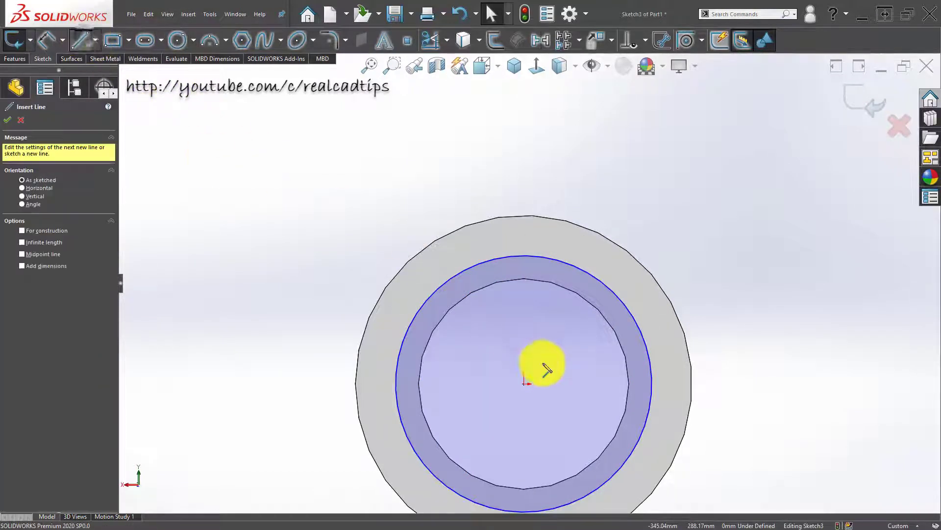
pyautogui.click(525, 383)
pyautogui.click(621, 301)
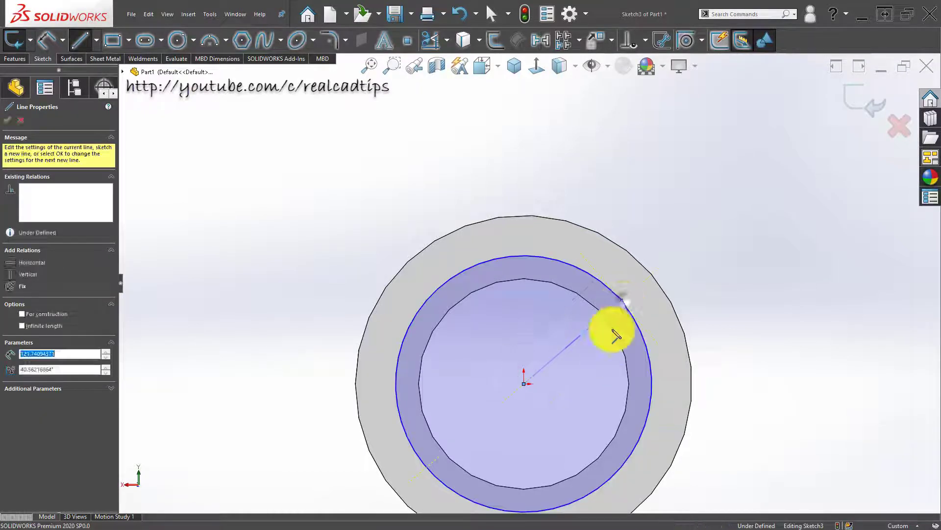
pyautogui.press('Escape')
pyautogui.moveTo(526, 387); pyautogui.dragTo(657, 391)
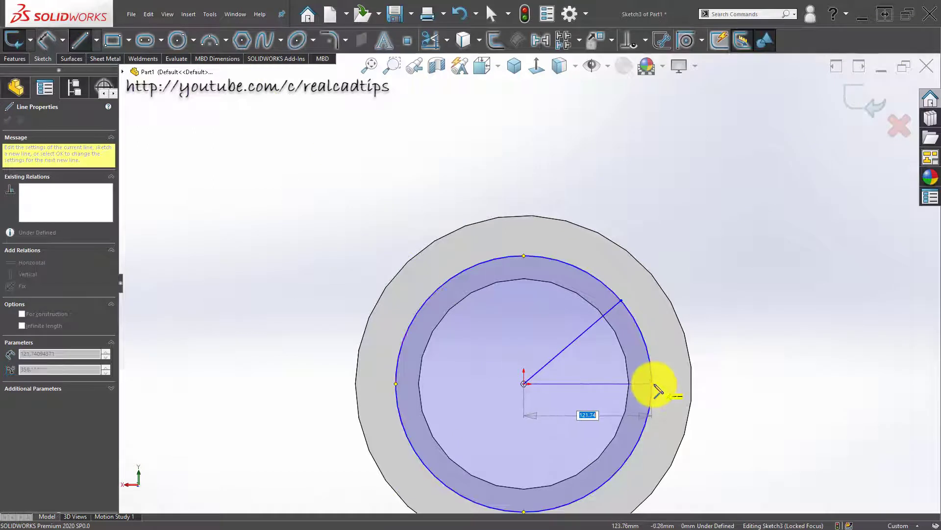
pyautogui.press('Escape')
pyautogui.press('Escape')
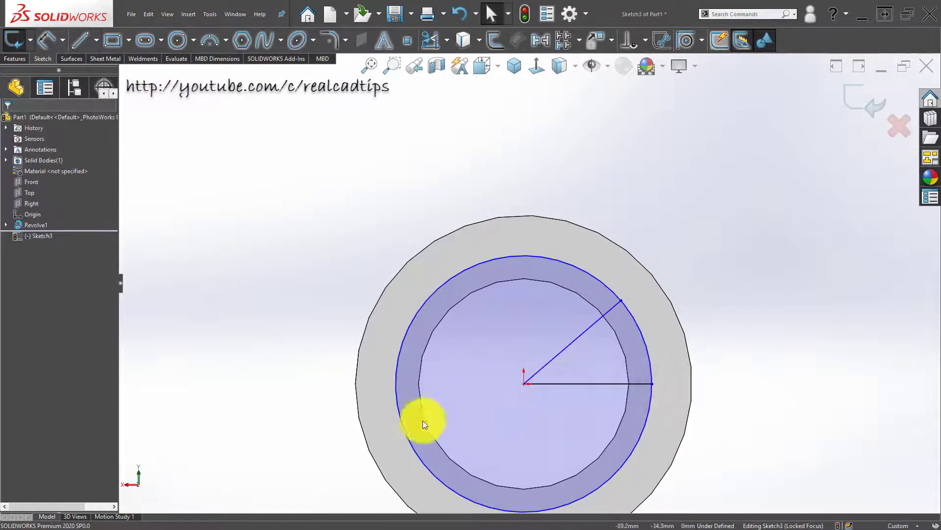
# Set the angle between the slanted line and the horizontal line to 45 degrees.
pyautogui.scroll(2, 551, 287)
pyautogui.press('d')
pyautogui.click(570, 353)
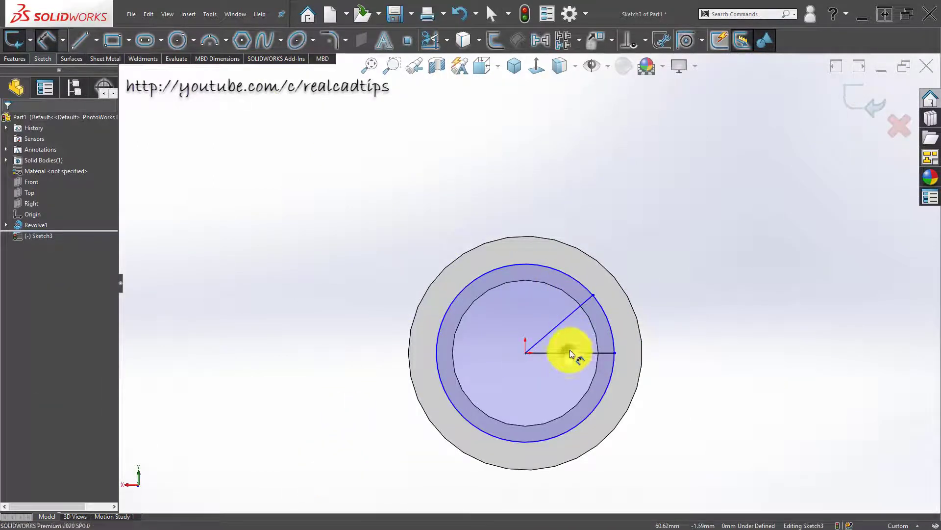
pyautogui.click(558, 324)
pyautogui.click(577, 331)
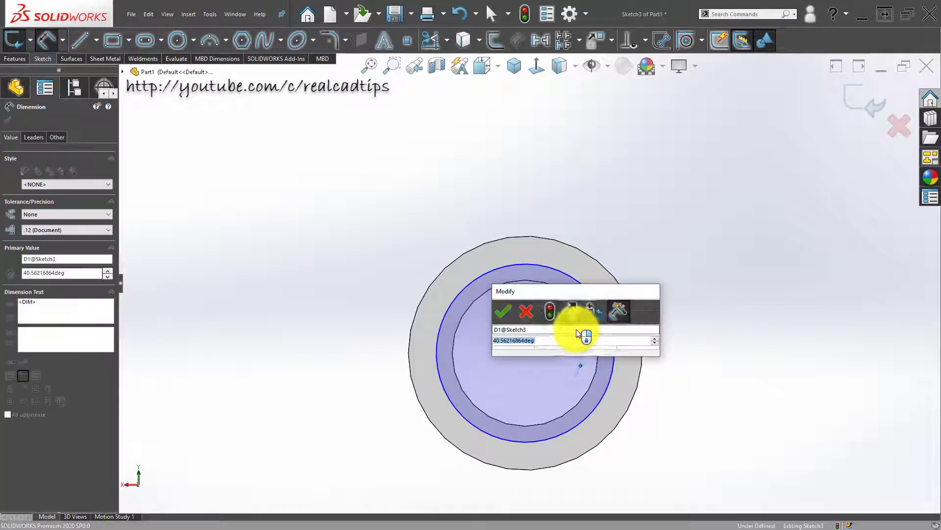
pyautogui.press('Return')
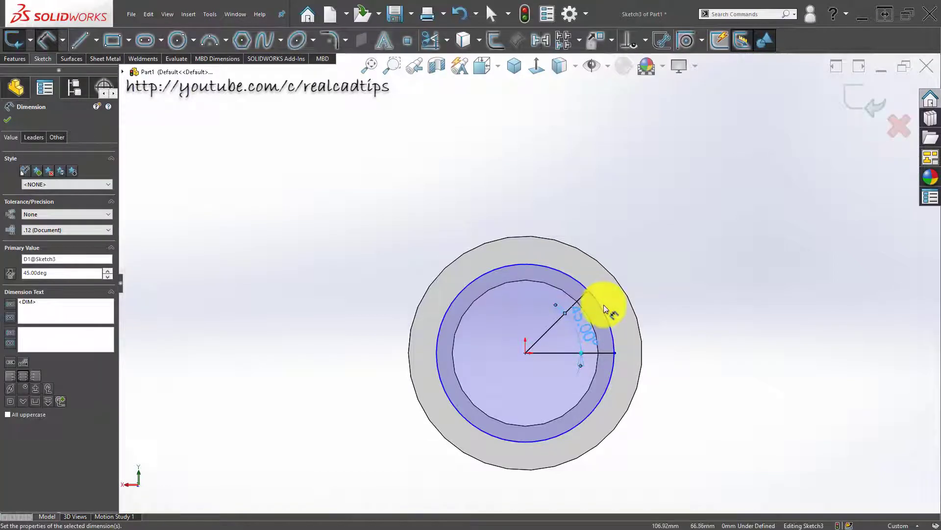
# Set the circle's diameter to 235 mm and exit the sketch.
pyautogui.click(604, 306)
pyautogui.click(710, 328)
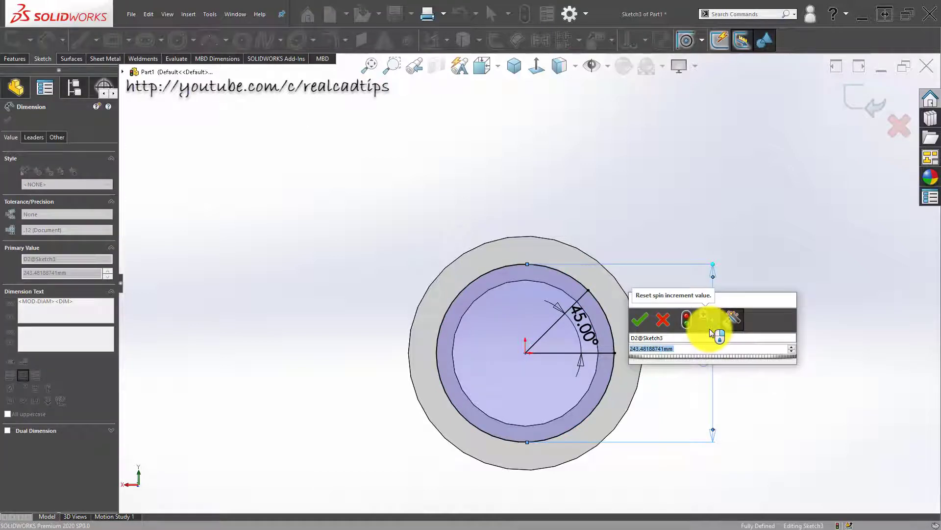
pyautogui.press('Return')
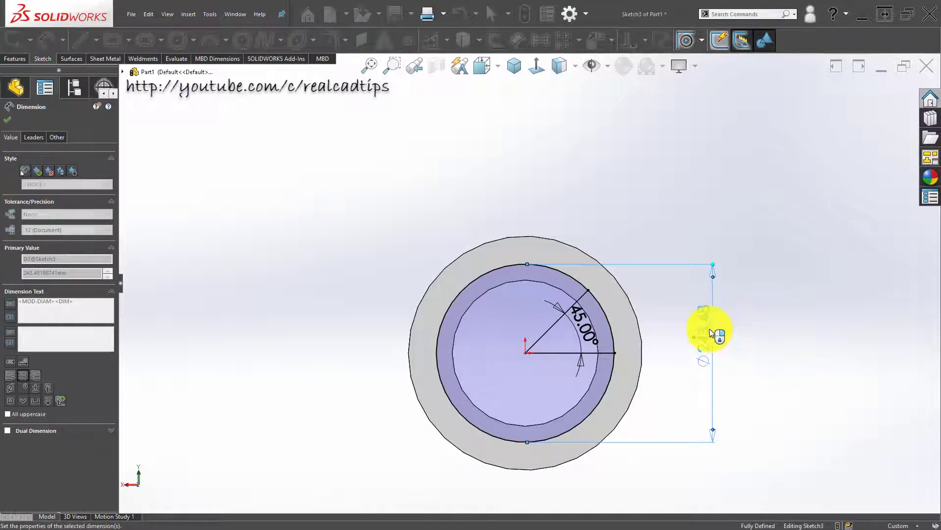
pyautogui.click(632, 200)
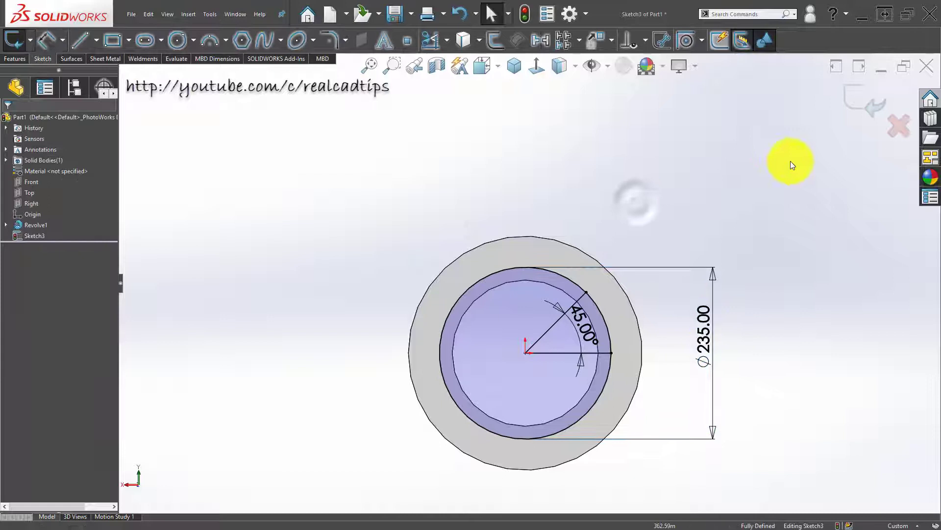
pyautogui.click(865, 103)
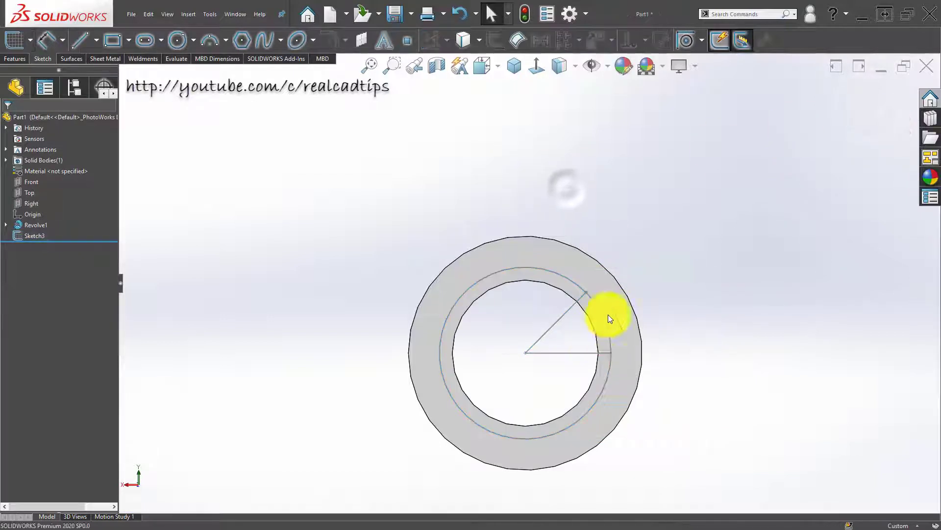
# Set up a Hole Wizard straight tap with ISO standard, type Tapped hole and size M12, through all.
pyautogui.scroll(-5, 610, 319)
pyautogui.click(16, 58)
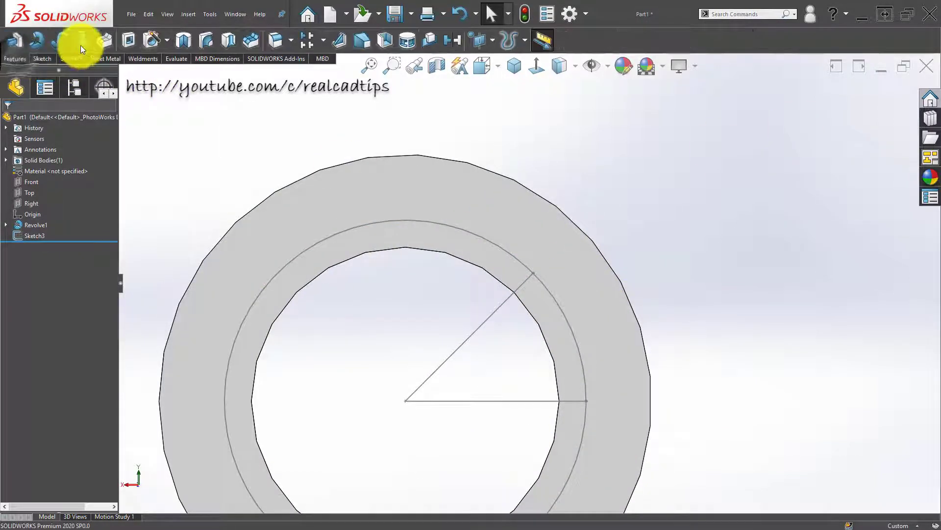
pyautogui.click(152, 41)
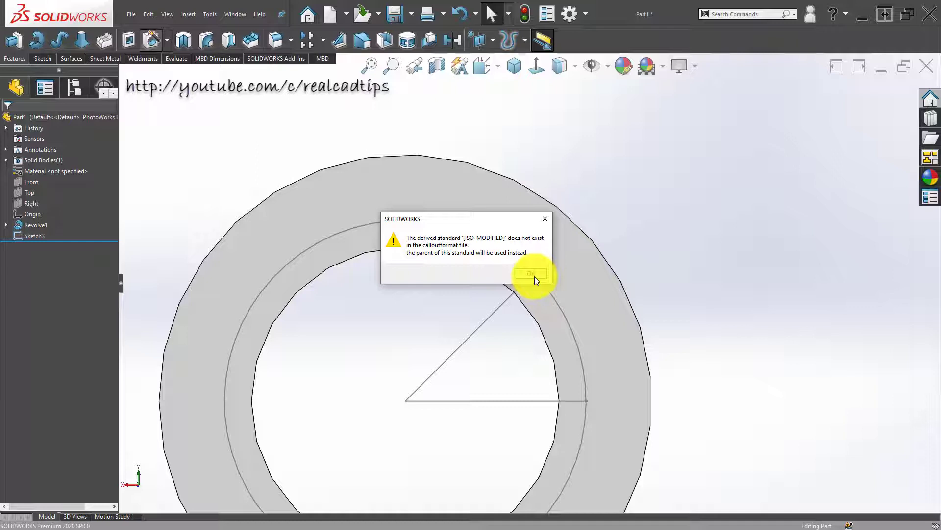
pyautogui.click(534, 276)
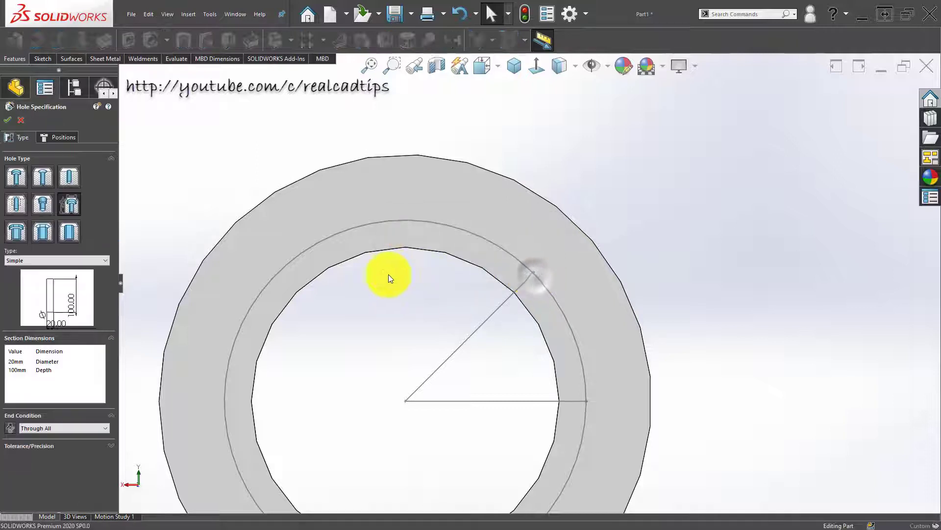
pyautogui.click(13, 176)
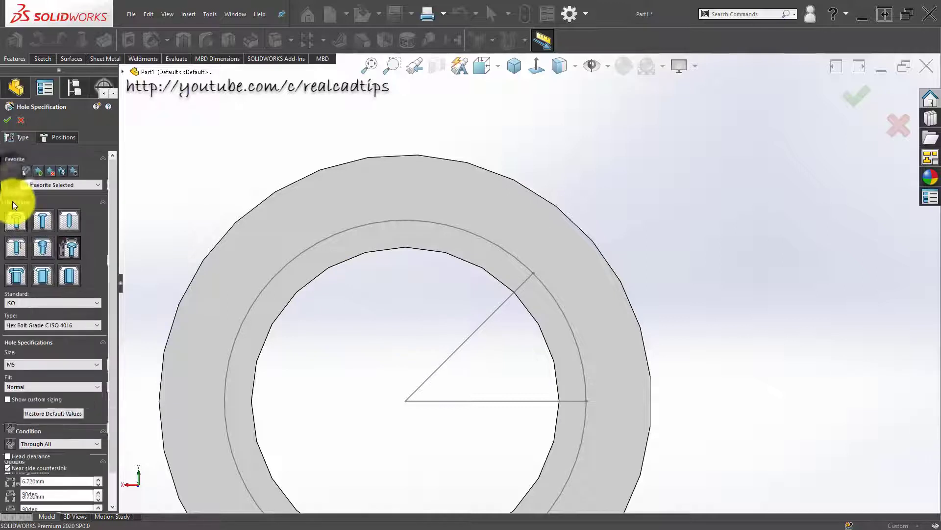
pyautogui.click(11, 247)
pyautogui.click(84, 326)
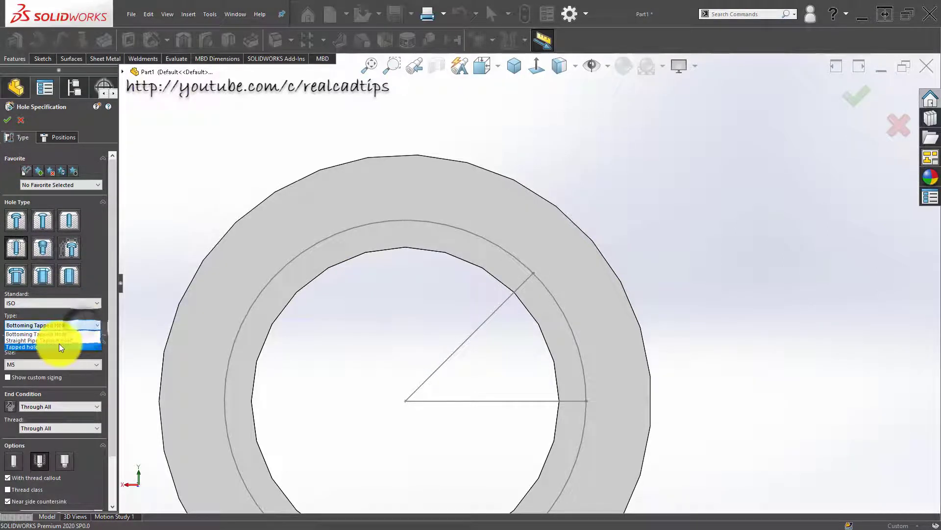
pyautogui.click(59, 344)
pyautogui.click(50, 365)
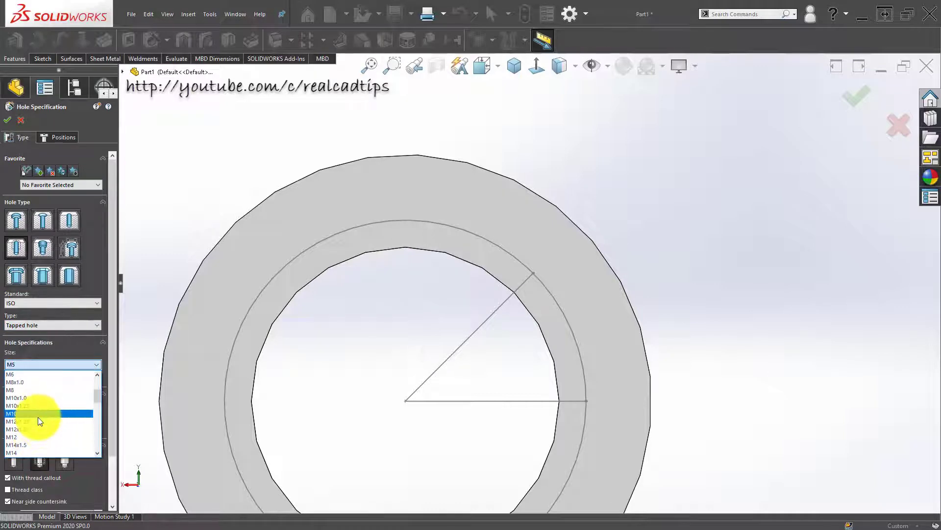
pyautogui.click(42, 436)
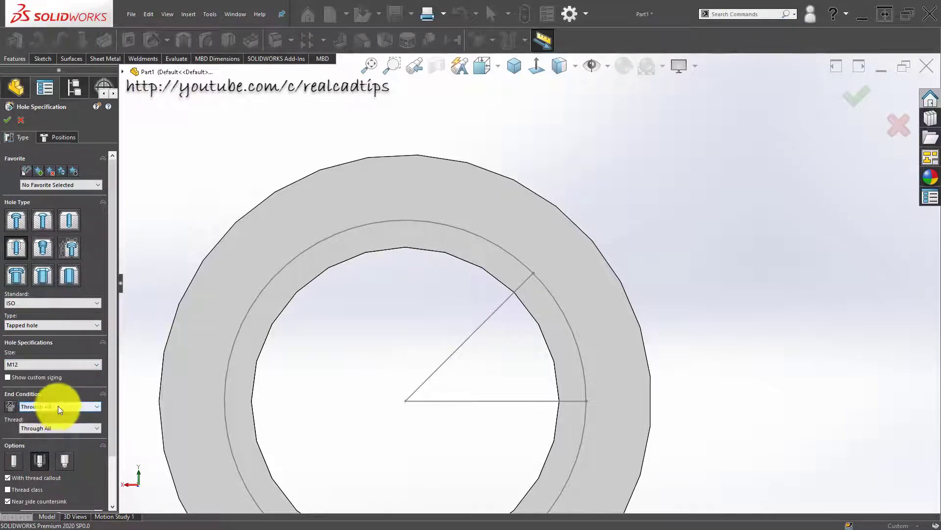
# Place the tapped hole with a 3D sketch where the slanted line meets the construction circle, and create it.
pyautogui.click(54, 137)
pyautogui.click(58, 223)
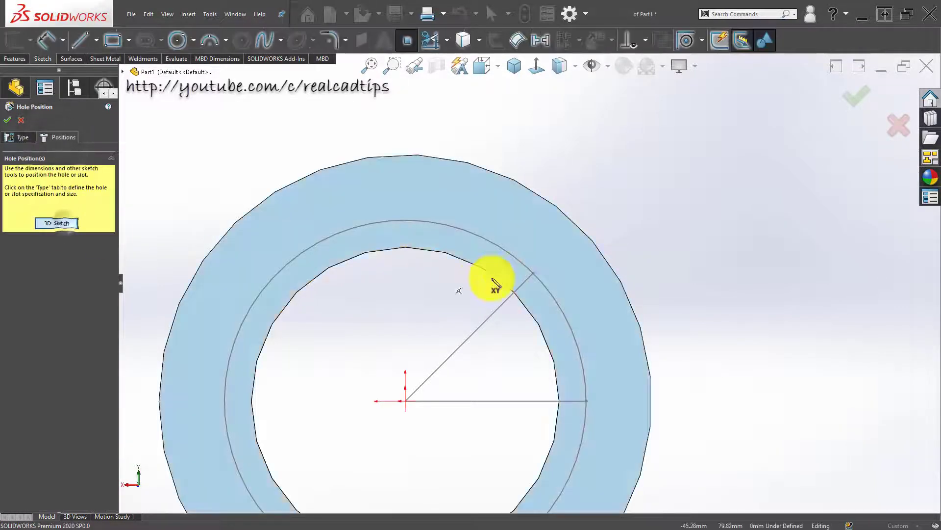
pyautogui.click(534, 275)
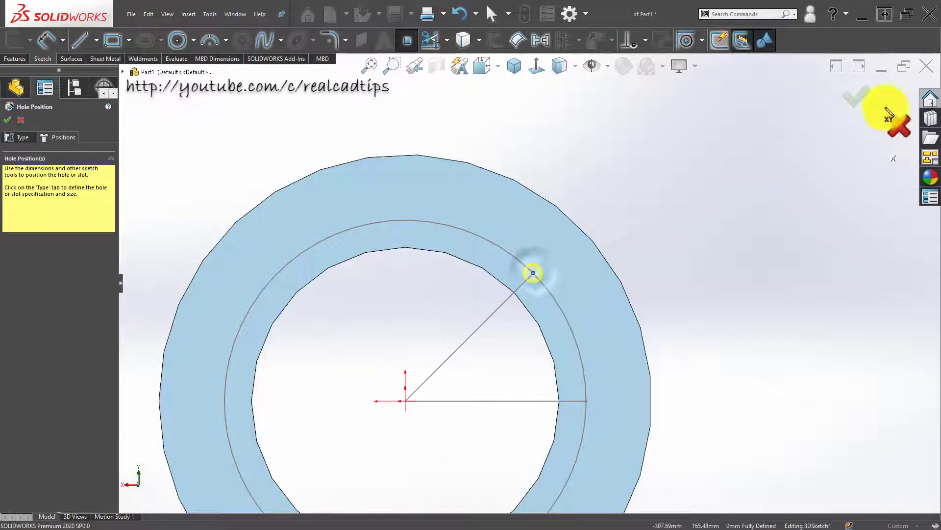
pyautogui.click(856, 96)
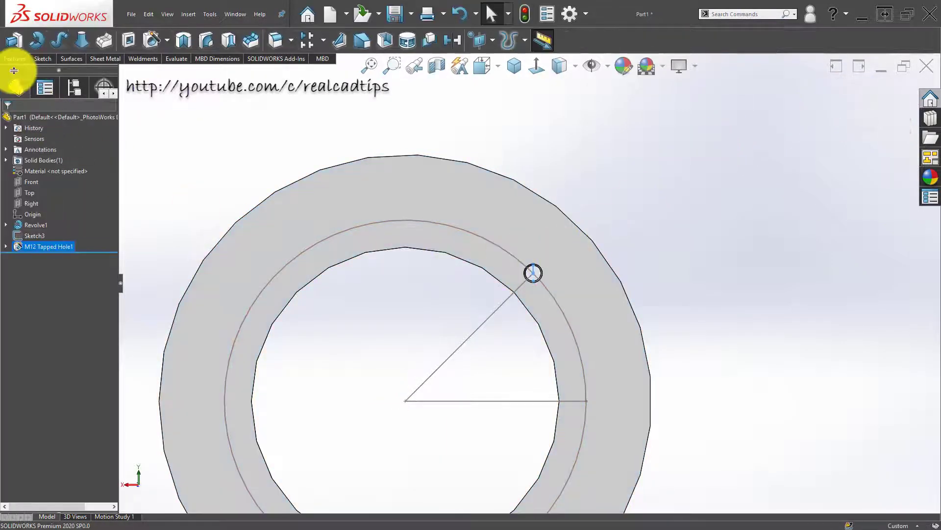
# Circular-pattern the M12 tapped hole about the ring's inner cylindrical face as 4 equally spaced instances over 360 degrees.
pyautogui.click(323, 42)
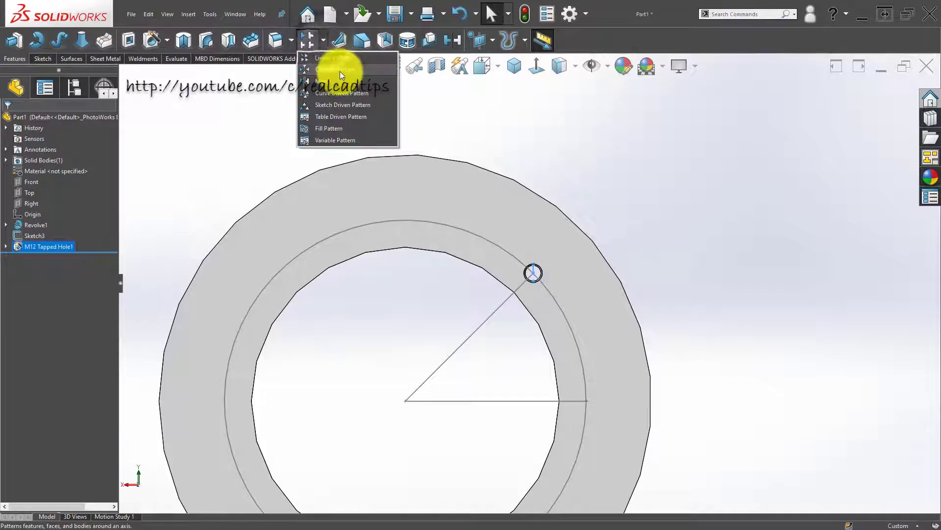
pyautogui.click(340, 71)
pyautogui.moveTo(184, 229); pyautogui.dragTo(413, 380, button='middle')
pyautogui.click(415, 377)
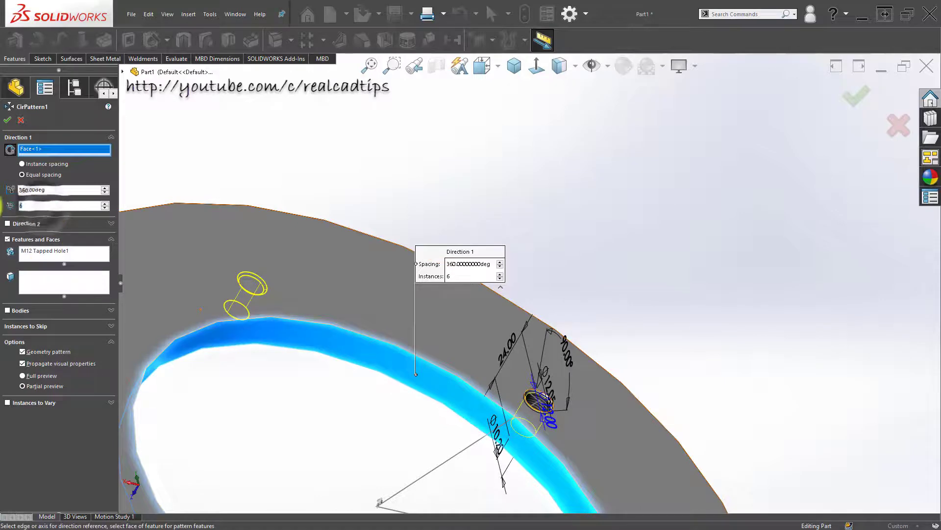
pyautogui.moveTo(269, 238); pyautogui.dragTo(418, 360, button='middle')
pyautogui.scroll(3, 401, 357)
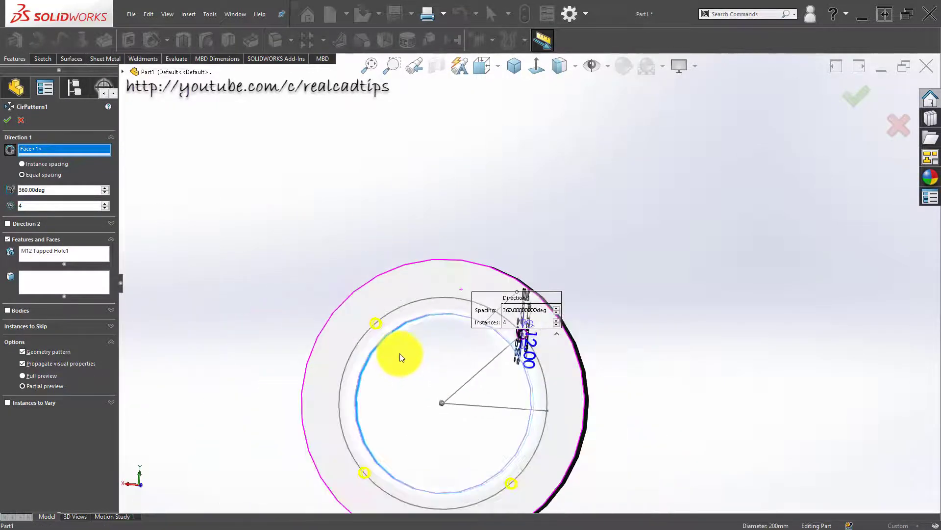
pyautogui.click(854, 105)
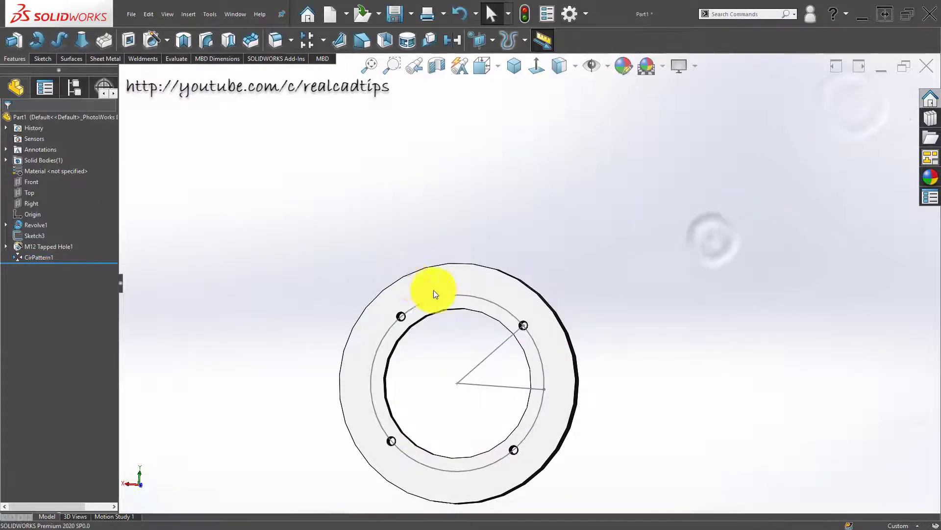
# Start a new sketch on the face with the tapped holes, view it face-on, and hide all reference items including the layout sketch.
pyautogui.scroll(-3, 456, 275)
pyautogui.click(507, 240)
pyautogui.click(507, 238)
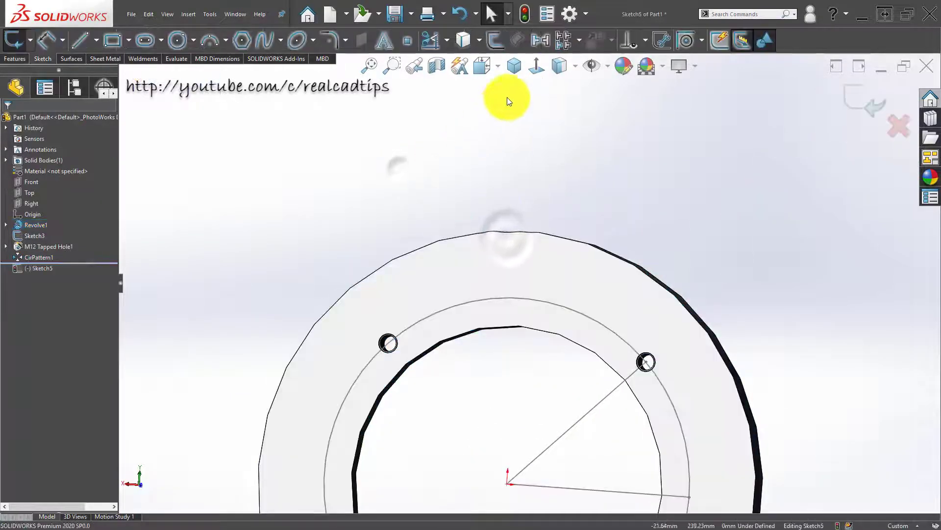
pyautogui.click(537, 66)
pyautogui.scroll(3, 343, 238)
pyautogui.click(341, 240)
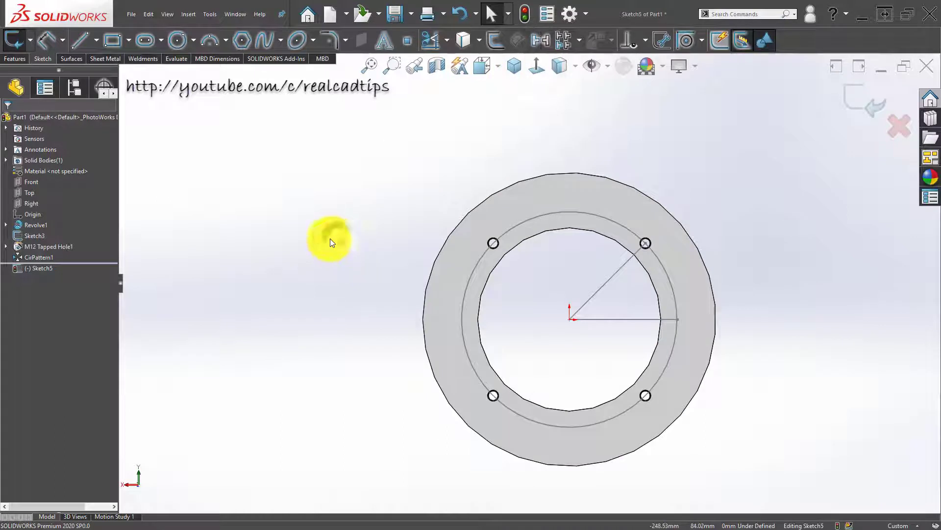
pyautogui.click(595, 65)
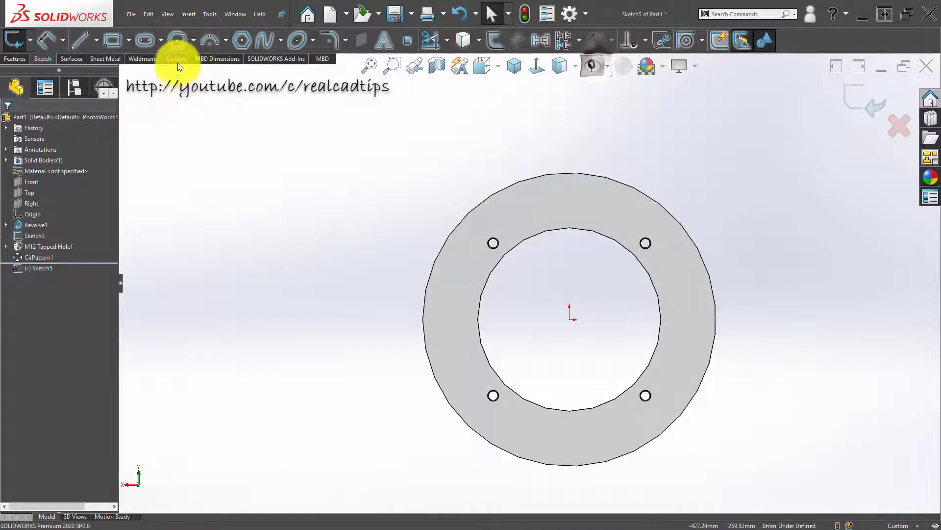
# Sketch a circle with a radius of about 139 mm centred on the origin, enclosing the four tapped holes.
pyautogui.click(177, 41)
pyautogui.click(569, 319)
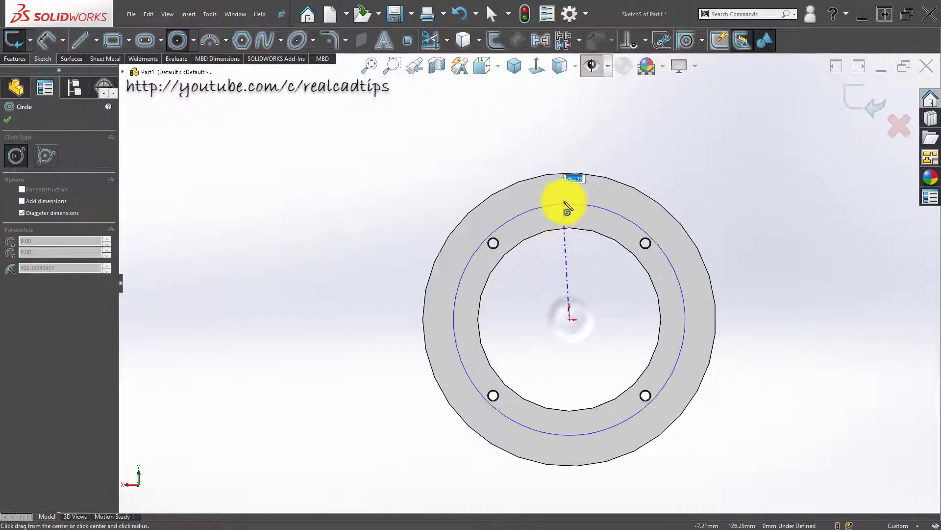
pyautogui.click(569, 197)
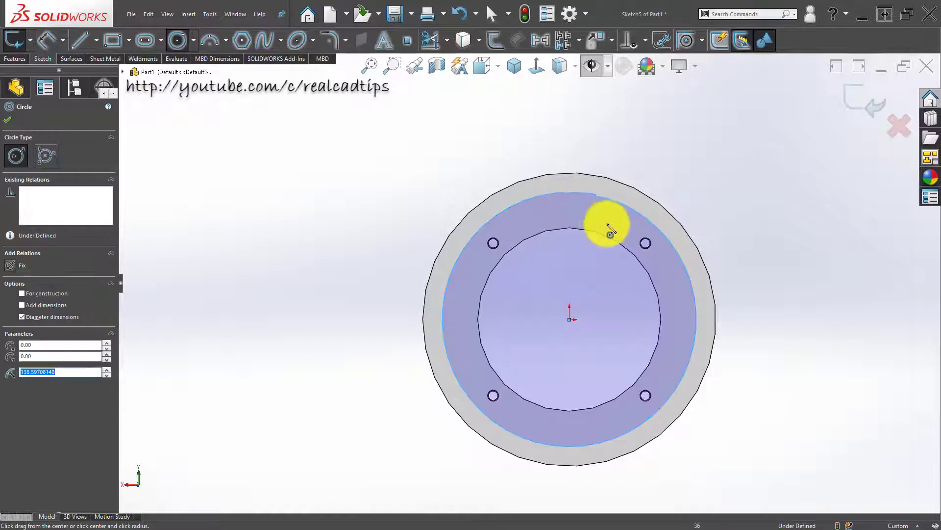
pyautogui.press('Escape')
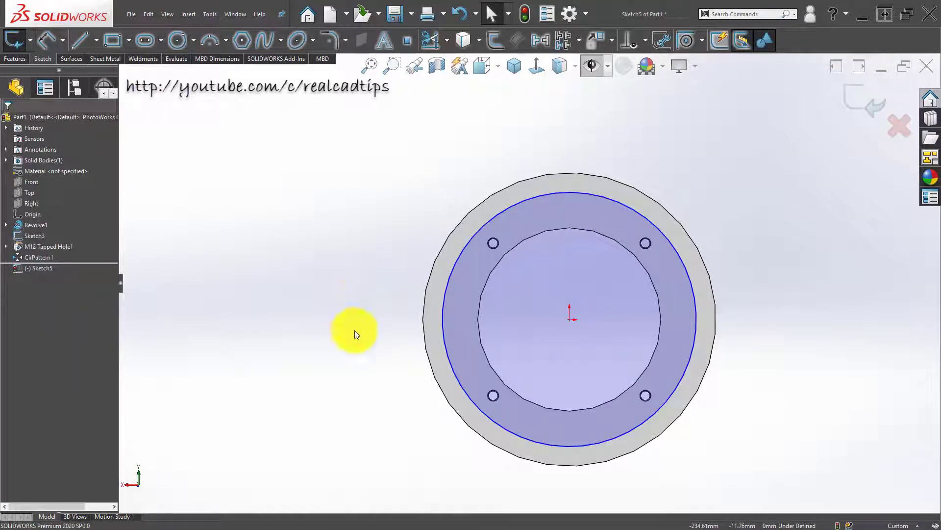
pyautogui.scroll(-2, 607, 212)
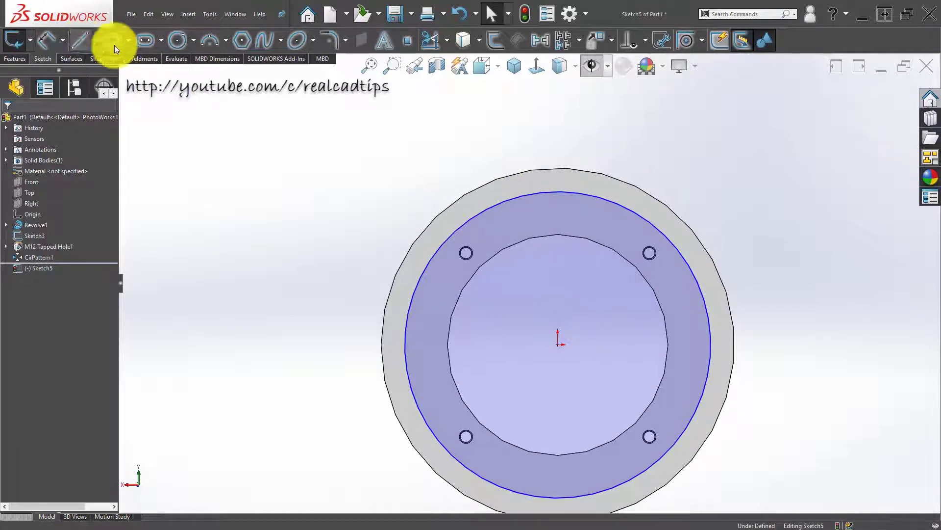
# Sketch a vertical line from the origin up to the top of the circle.
pyautogui.press('l')
pyautogui.click(558, 345)
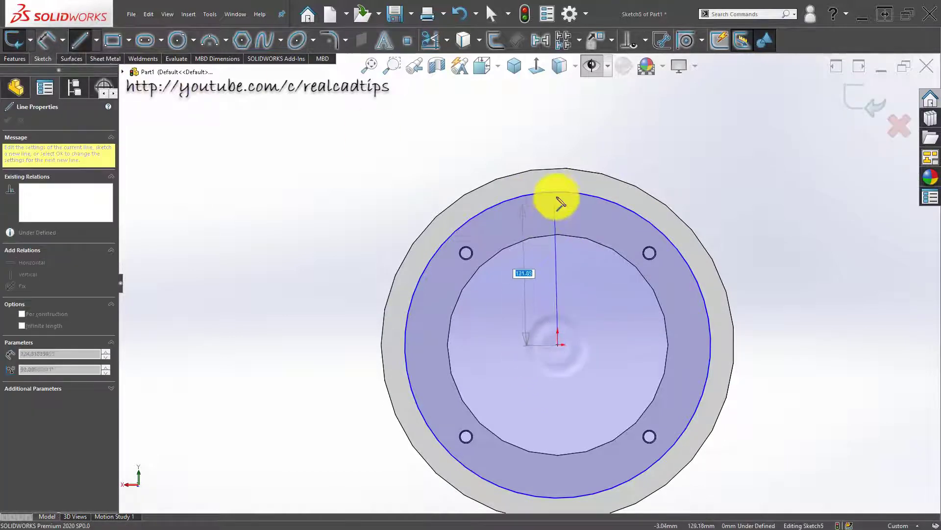
pyautogui.click(558, 192)
pyautogui.doubleClick(300, 223)
# Dimension the sketch circle's diameter as 290 mm and exit the sketch.
pyautogui.moveTo(288, 316); pyautogui.dragTo(351, 208, button='right')
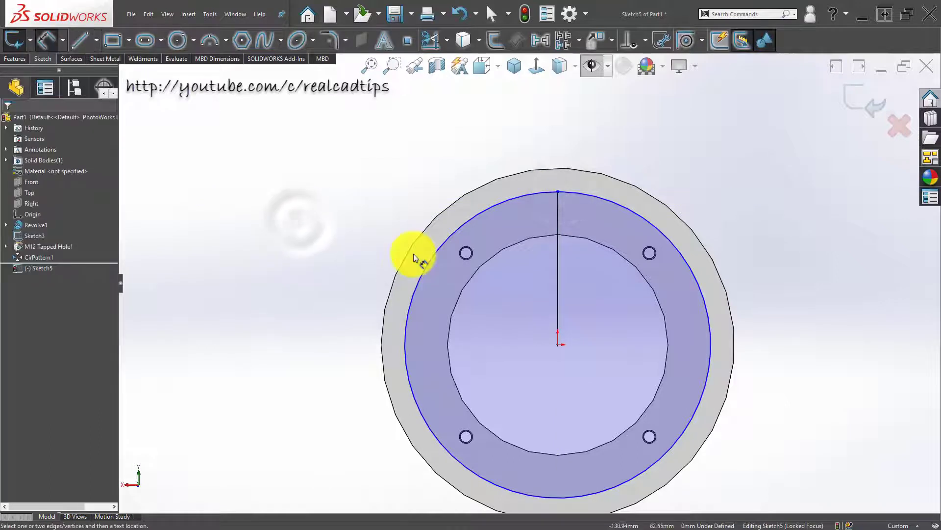
pyautogui.click(426, 271)
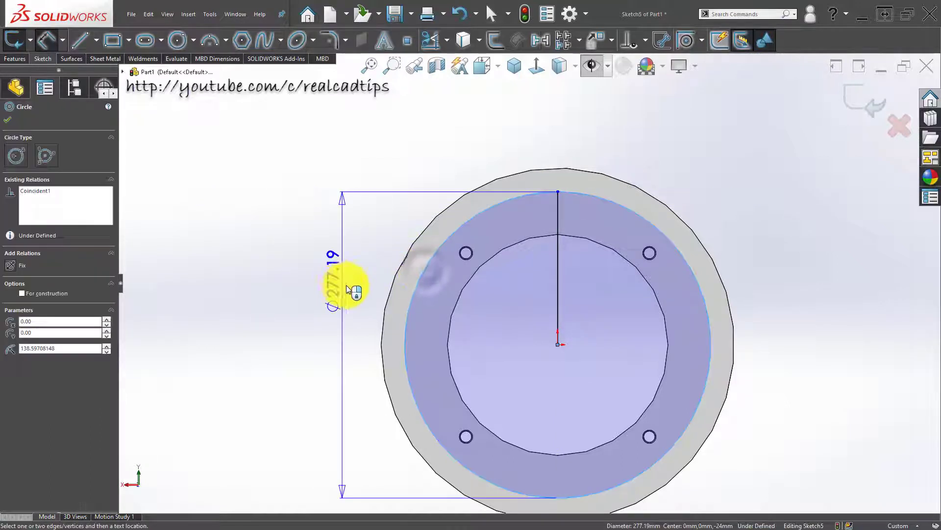
pyautogui.click(342, 342)
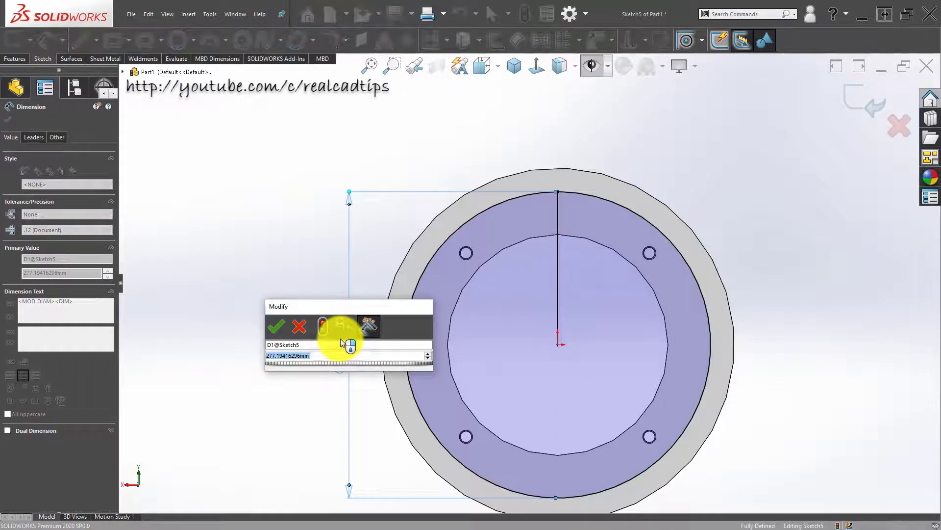
pyautogui.write('2')
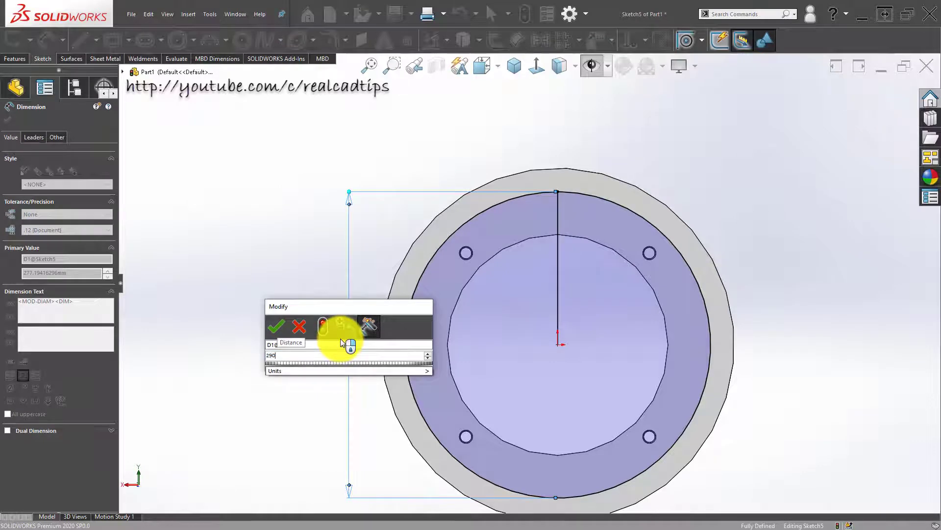
pyautogui.write('90')
pyautogui.press('Return')
pyautogui.press('Escape')
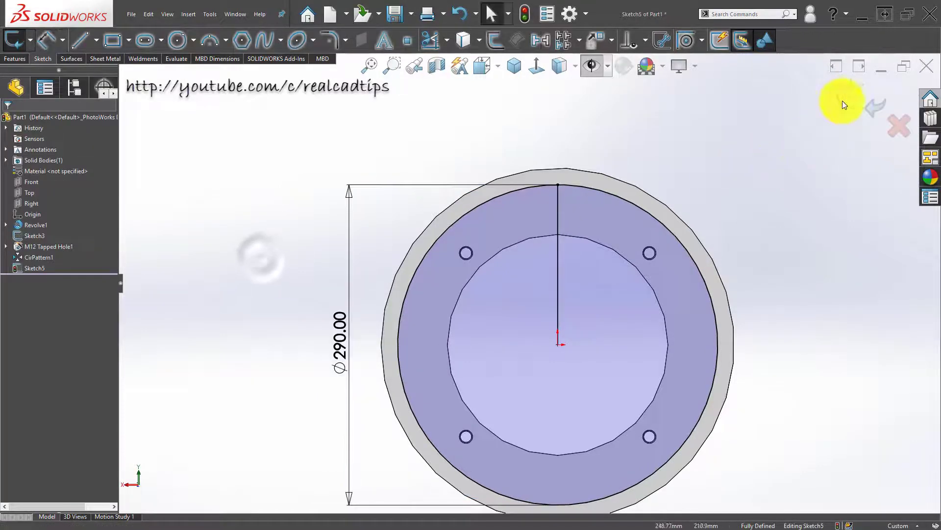
pyautogui.click(847, 101)
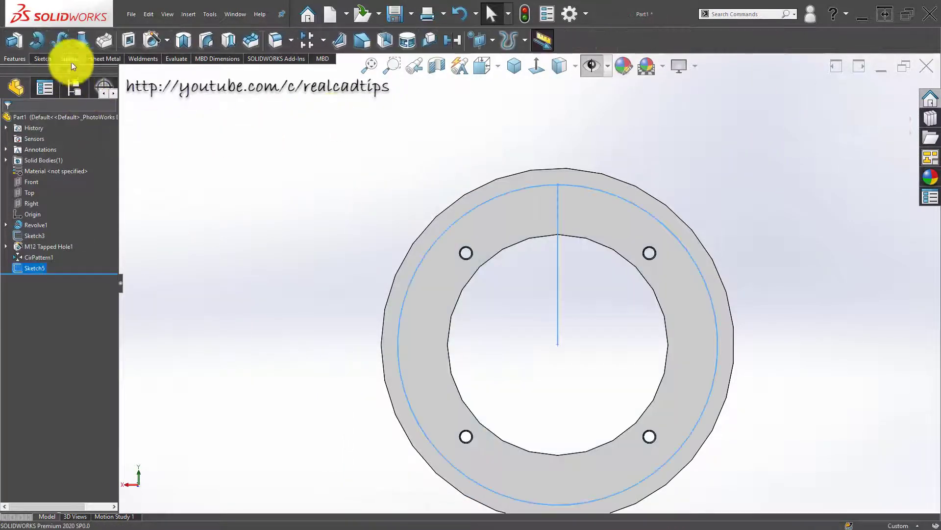
# Set up a Hole Wizard plain hole: ISO drill sizes, Ø12.0, Through All, with the near side countersink turned off.
pyautogui.click(146, 39)
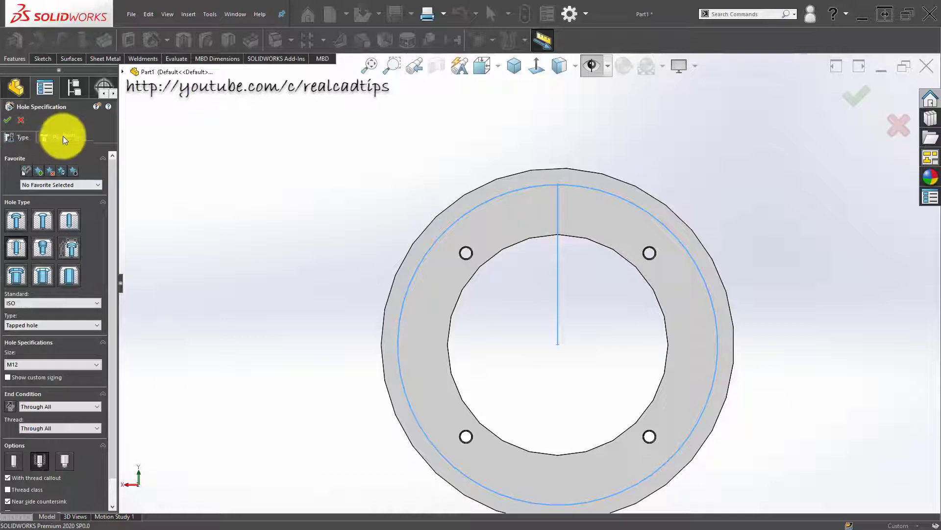
pyautogui.click(63, 136)
pyautogui.click(23, 137)
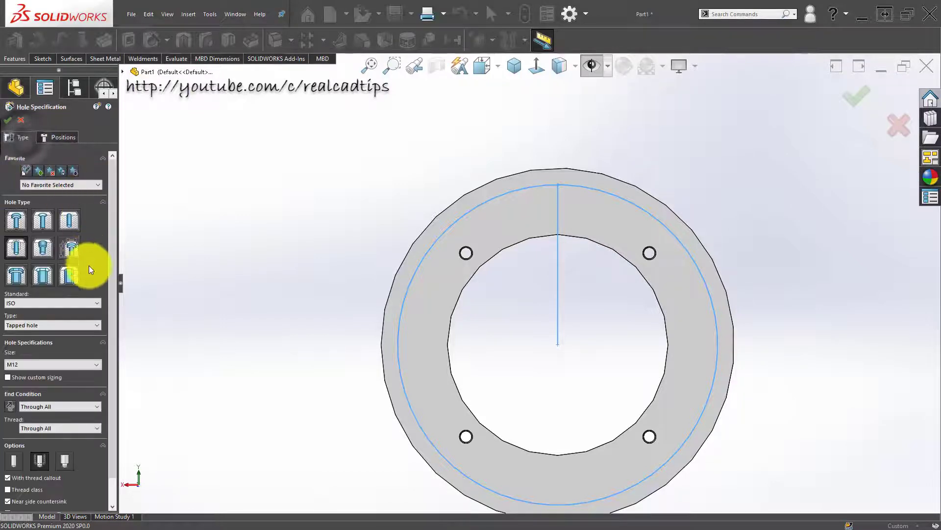
pyautogui.click(68, 221)
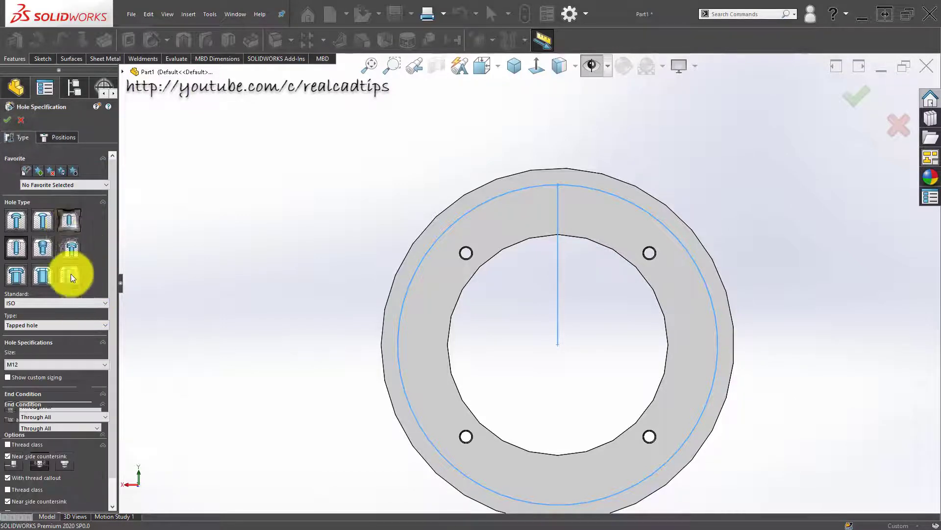
pyautogui.click(80, 326)
pyautogui.click(71, 340)
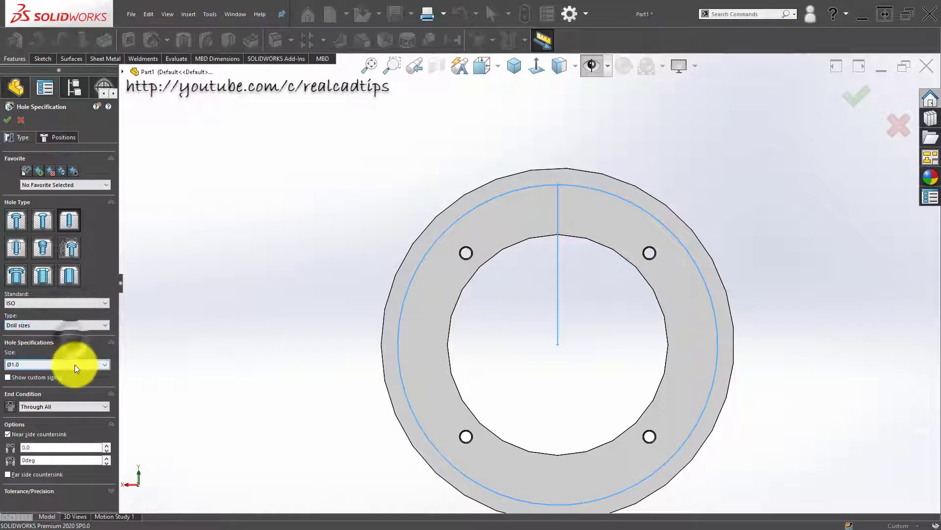
pyautogui.click(74, 363)
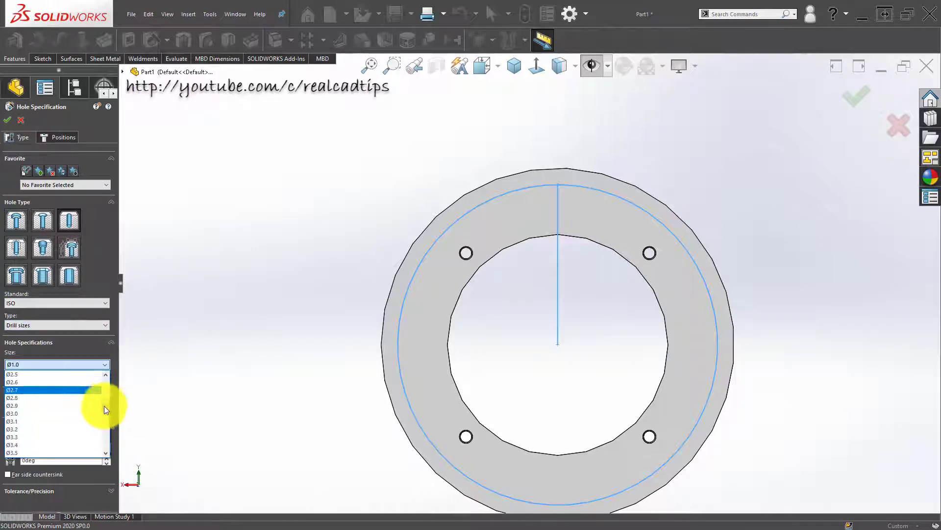
pyautogui.moveTo(104, 405); pyautogui.dragTo(108, 433)
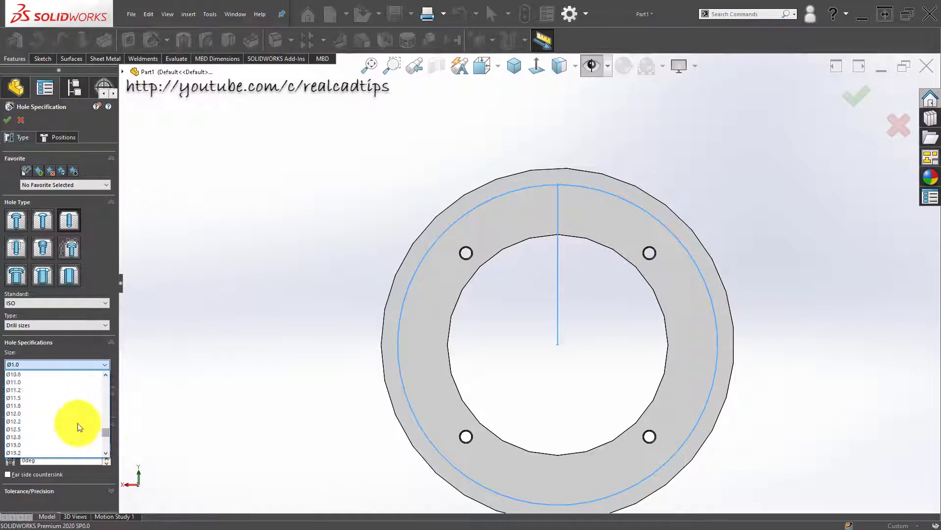
pyautogui.click(60, 412)
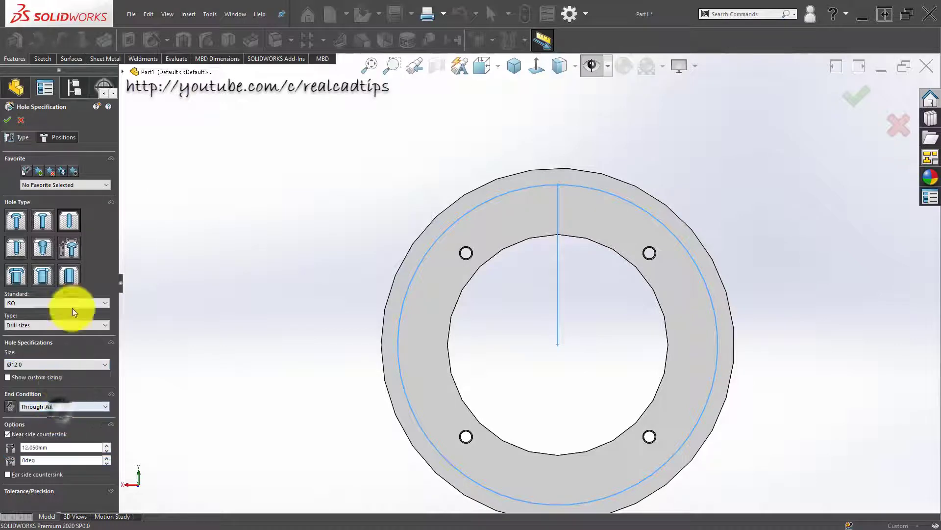
pyautogui.click(45, 434)
# Place the hole on the ring's face at the upper end of the vertical line on the 290 mm circle, and create it.
pyautogui.click(65, 137)
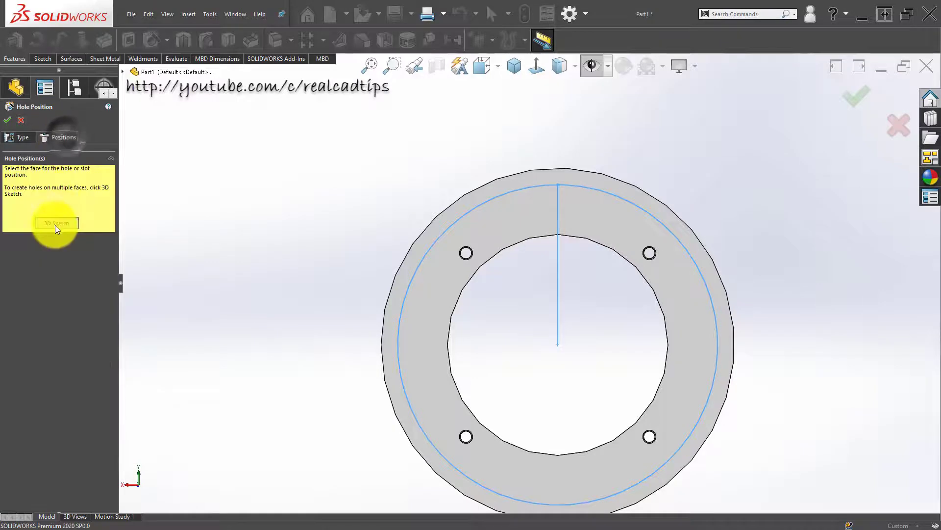
pyautogui.click(455, 267)
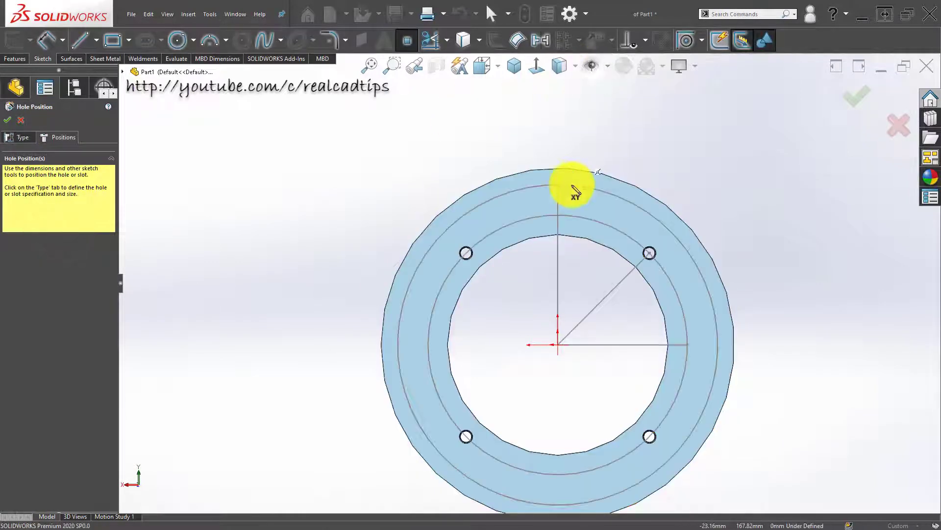
pyautogui.click(557, 185)
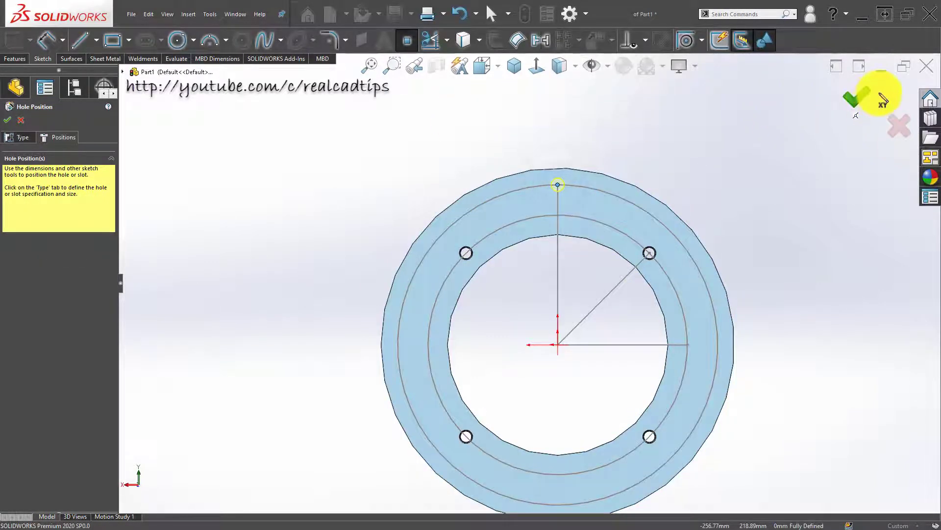
pyautogui.click(852, 104)
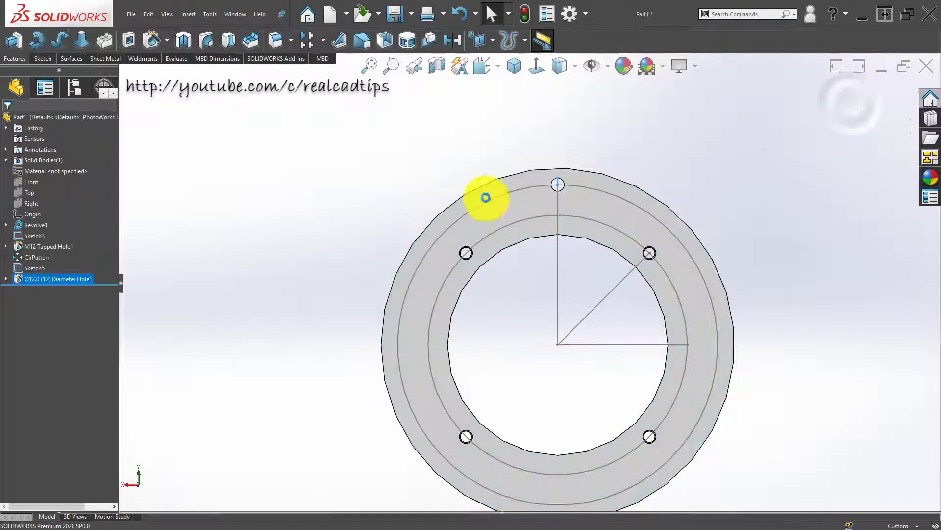
# Start a circular pattern of the 12 mm hole, using the ring's inner cylindrical face as the direction reference.
pyautogui.click(324, 40)
pyautogui.click(339, 79)
pyautogui.moveTo(601, 251); pyautogui.dragTo(612, 160, button='middle')
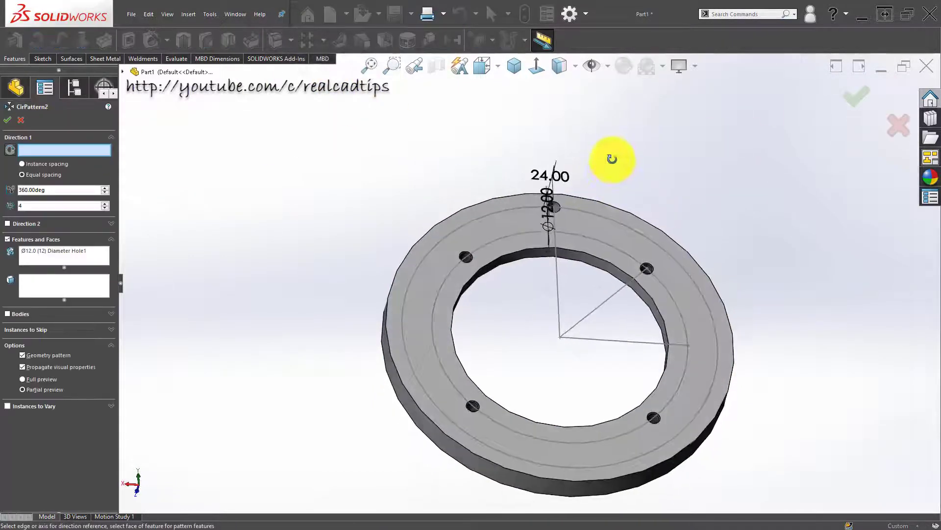
pyautogui.scroll(-5, 609, 252)
pyautogui.click(548, 276)
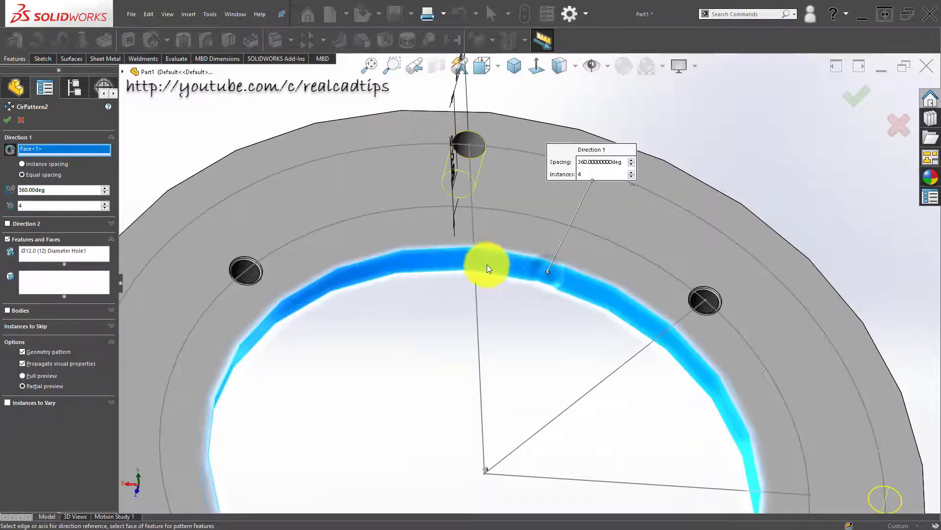
pyautogui.scroll(4, 484, 246)
pyautogui.moveTo(487, 241); pyautogui.dragTo(486, 269, button='middle')
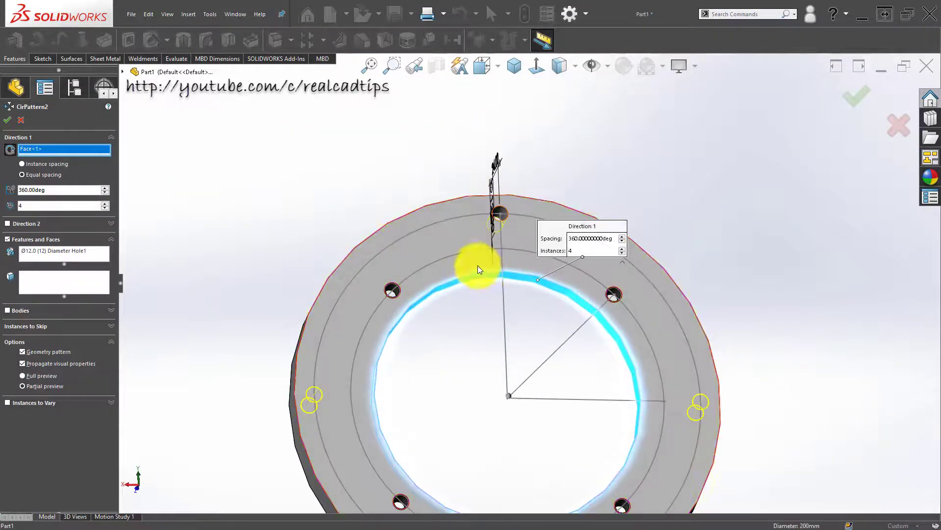
# Set the circular pattern to 8 equally spaced instances and create it.
pyautogui.moveTo(53, 207); pyautogui.dragTo(1, 205)
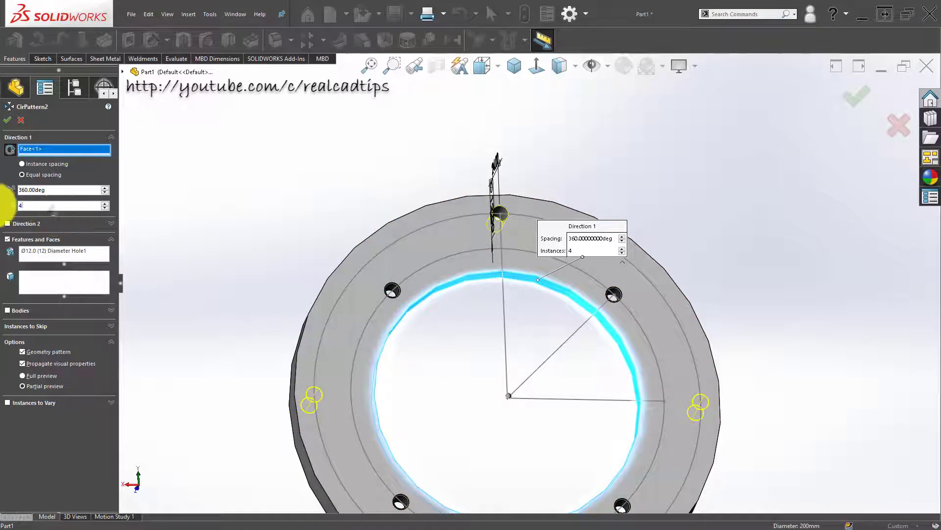
pyautogui.write('9')
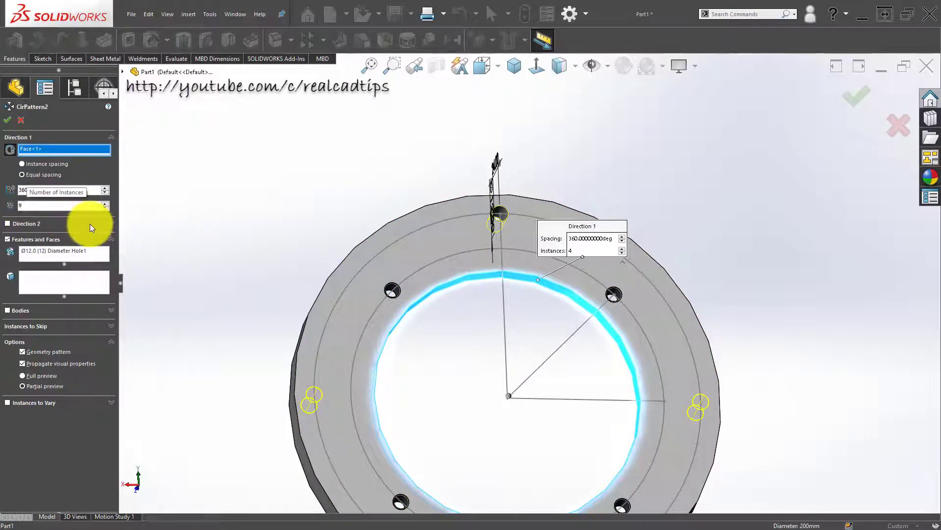
pyautogui.press('BackSpace')
pyautogui.write('8')
pyautogui.click(224, 214)
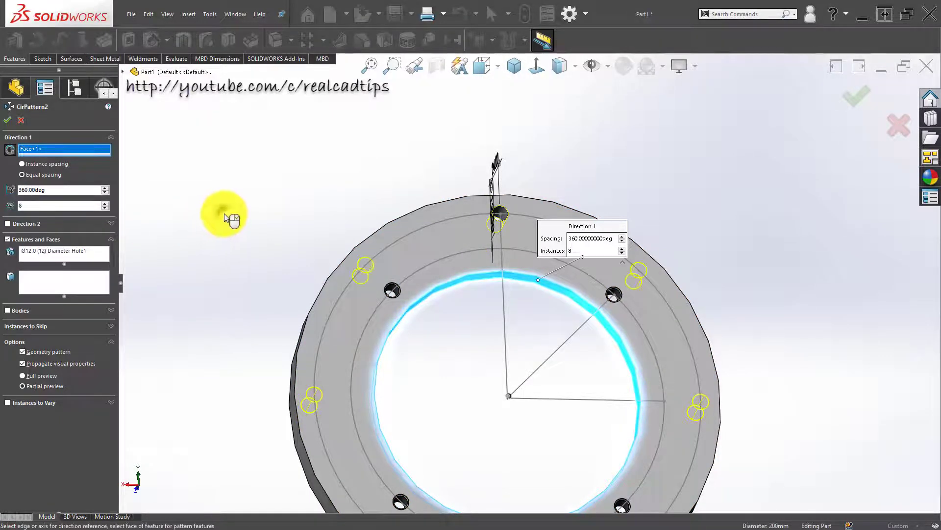
pyautogui.moveTo(437, 258); pyautogui.dragTo(389, 206, button='middle')
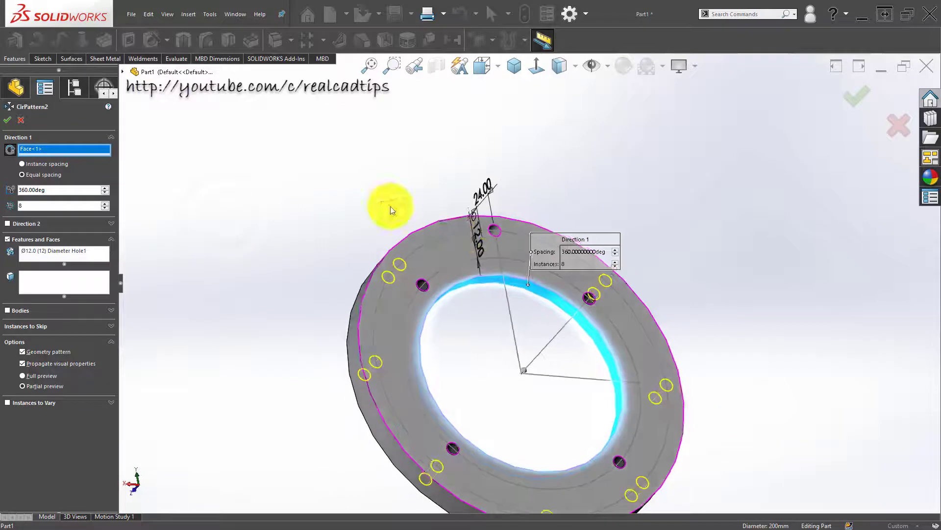
pyautogui.click(8, 123)
# Apply a yellow colour appearance (RGB 255, 255, 0) to the Ø12.0 hole feature.
pyautogui.moveTo(308, 246); pyautogui.dragTo(455, 314, button='middle')
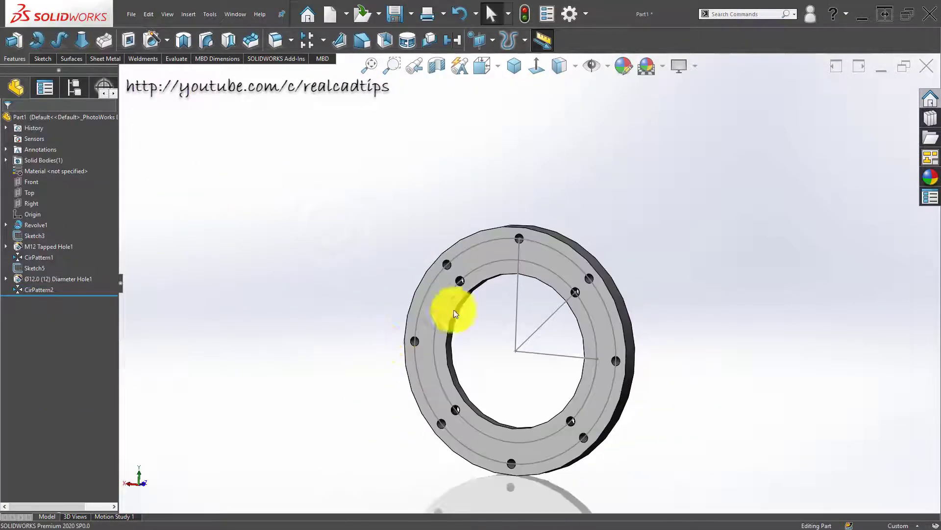
pyautogui.scroll(-5, 455, 313)
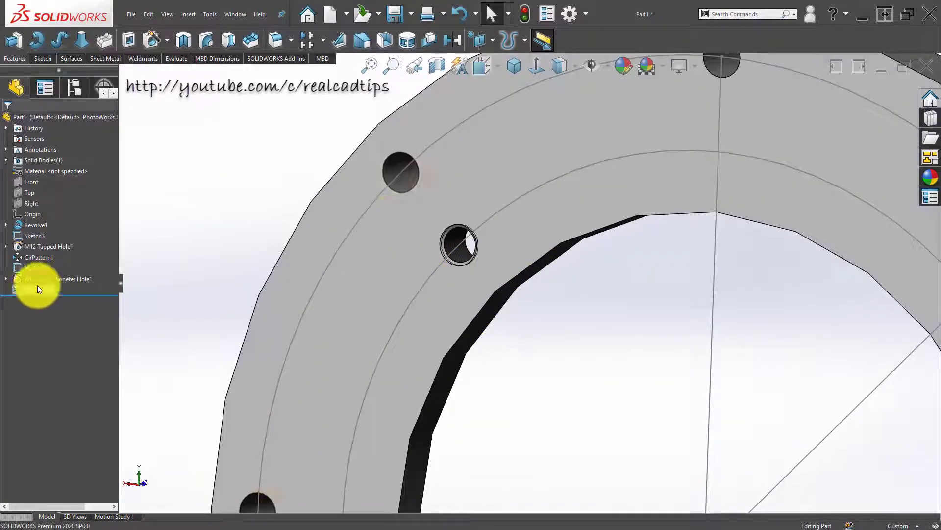
pyautogui.click(41, 277)
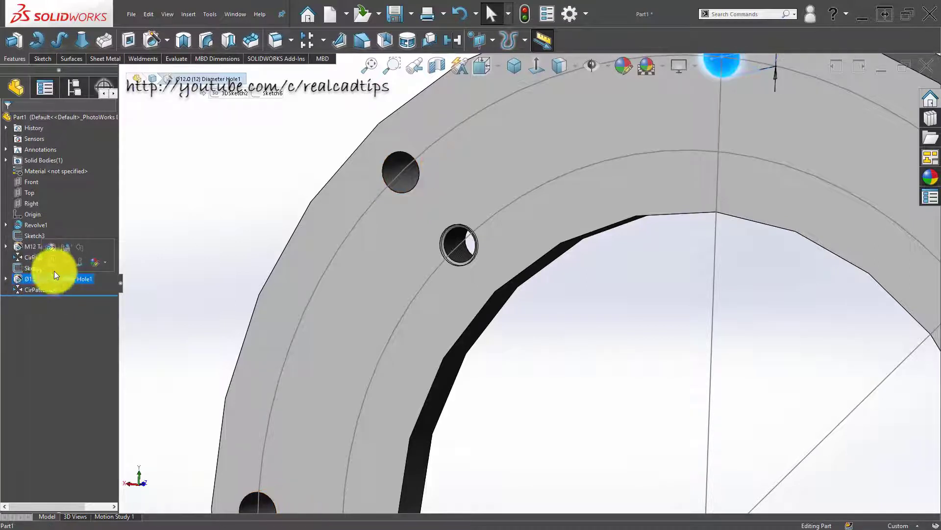
pyautogui.click(105, 262)
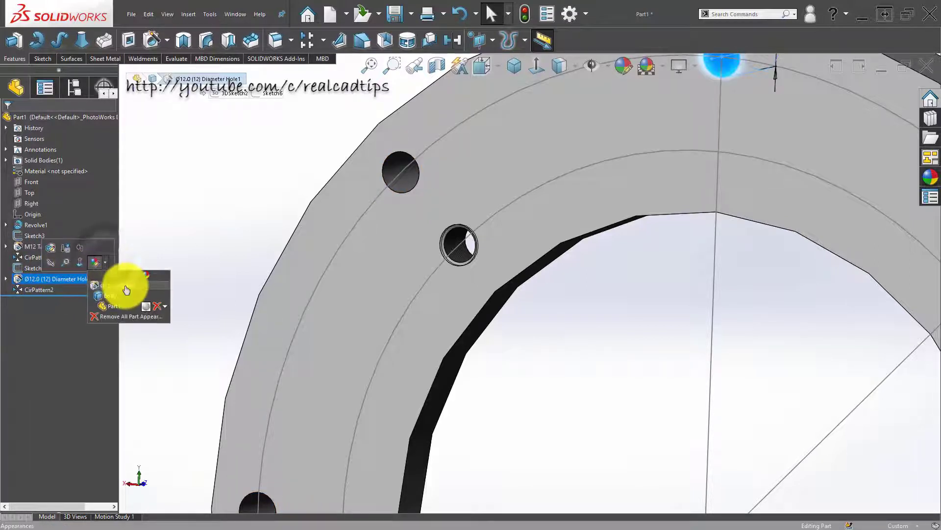
pyautogui.click(126, 290)
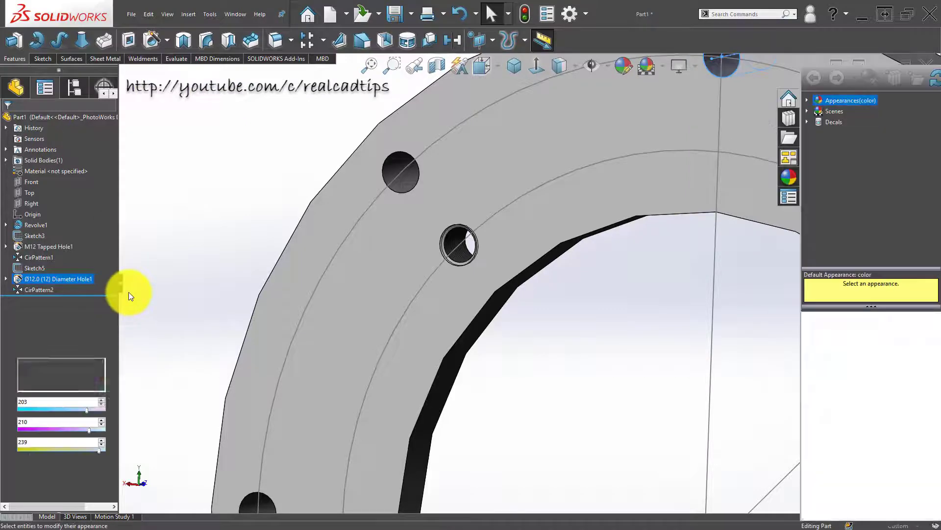
pyautogui.click(46, 322)
pyautogui.scroll(2, 261, 270)
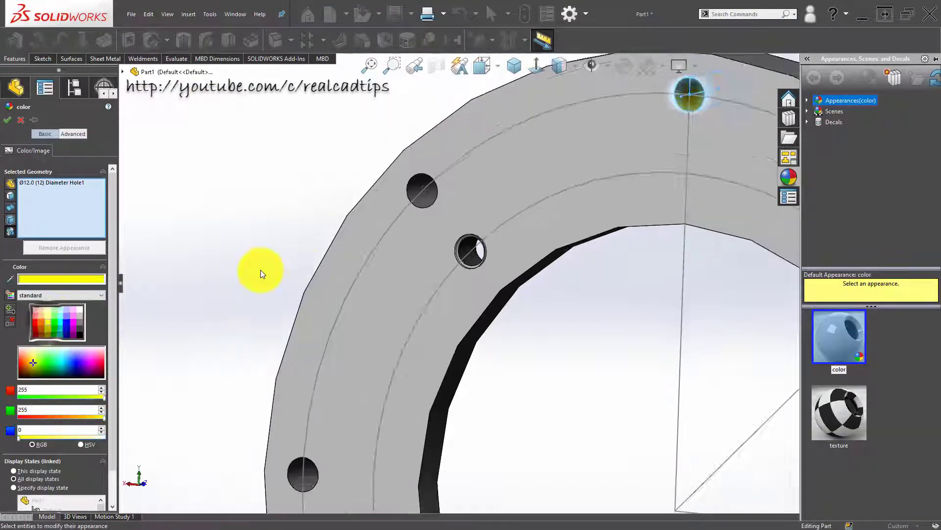
pyautogui.click(8, 126)
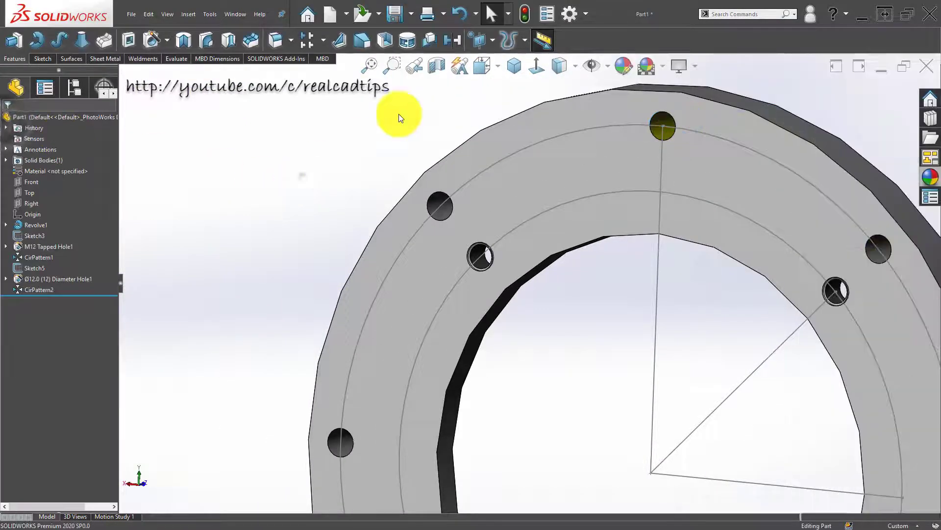
pyautogui.click(261, 236)
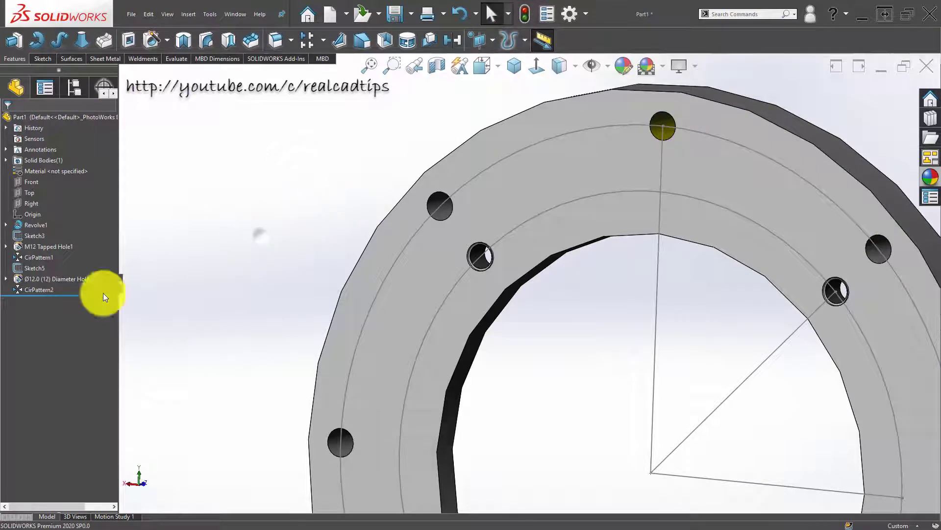
# Apply the yellow colour (RGB 255, 255, 0) to the circular pattern of 12 mm holes.
pyautogui.click(42, 292)
pyautogui.rightClick(43, 293)
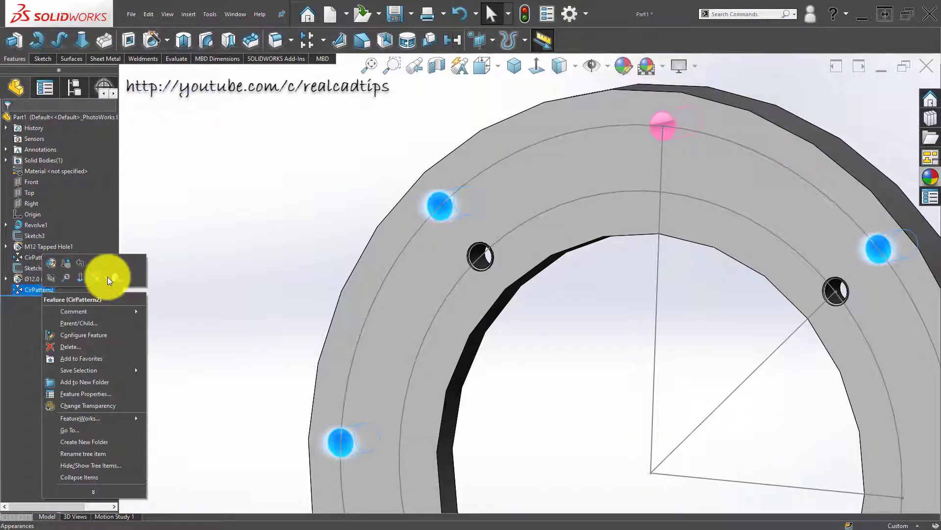
pyautogui.click(107, 276)
pyautogui.click(118, 306)
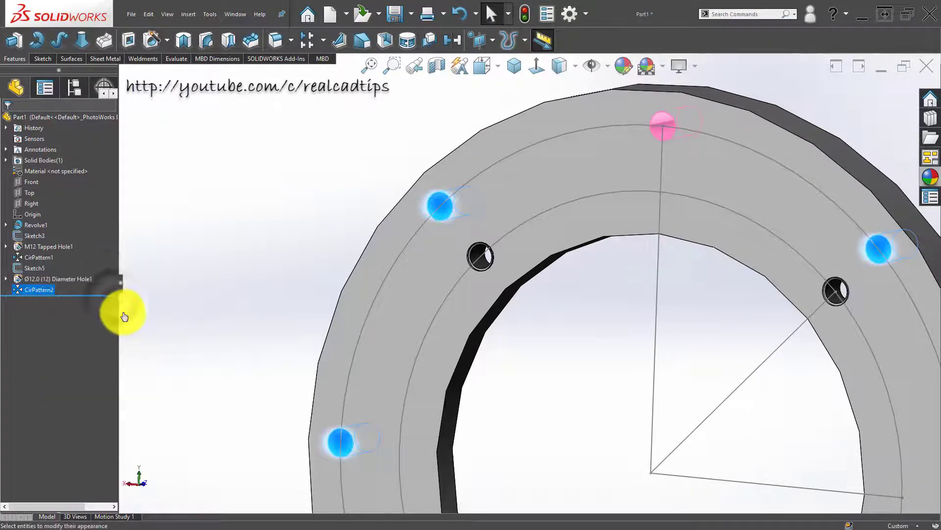
pyautogui.click(49, 321)
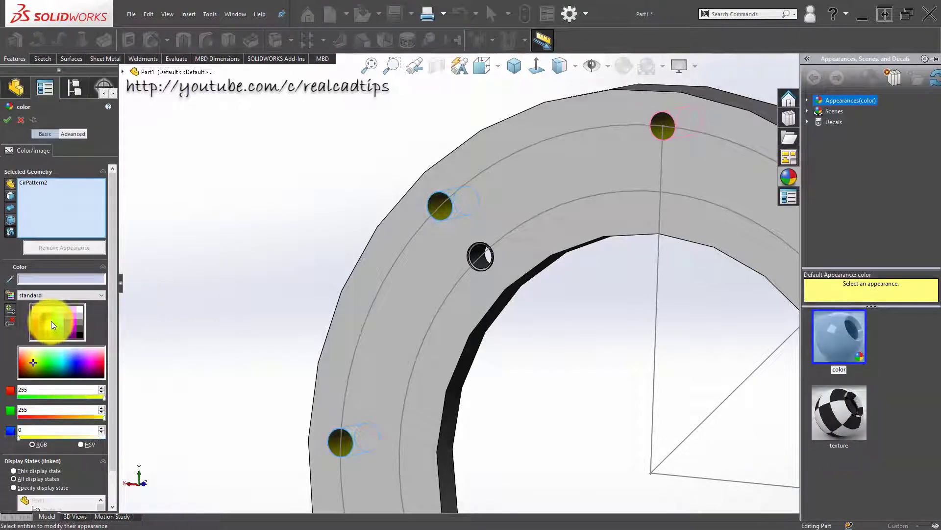
pyautogui.click(8, 120)
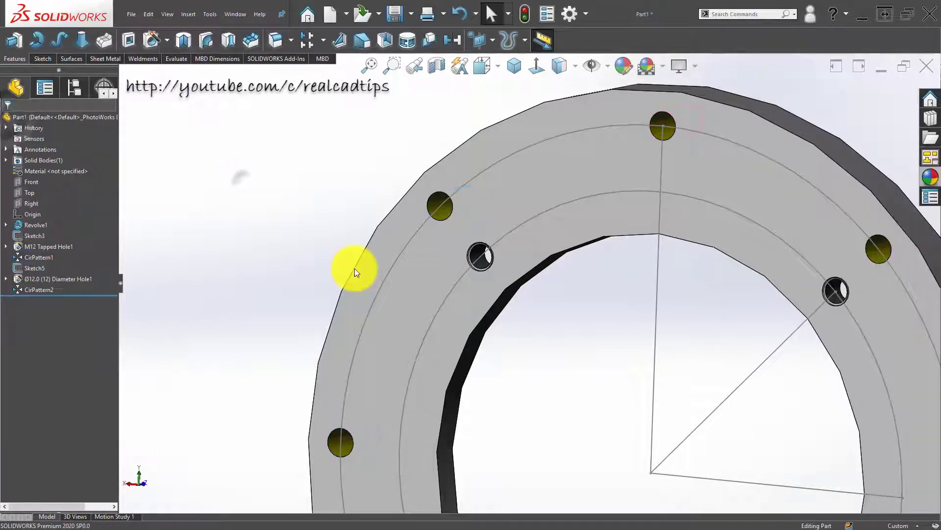
# Apply the yellow colour (RGB 255, 255, 0) to the circular pattern of M12 tapped holes, CirPattern1.
pyautogui.moveTo(358, 270); pyautogui.dragTo(334, 297, button='middle')
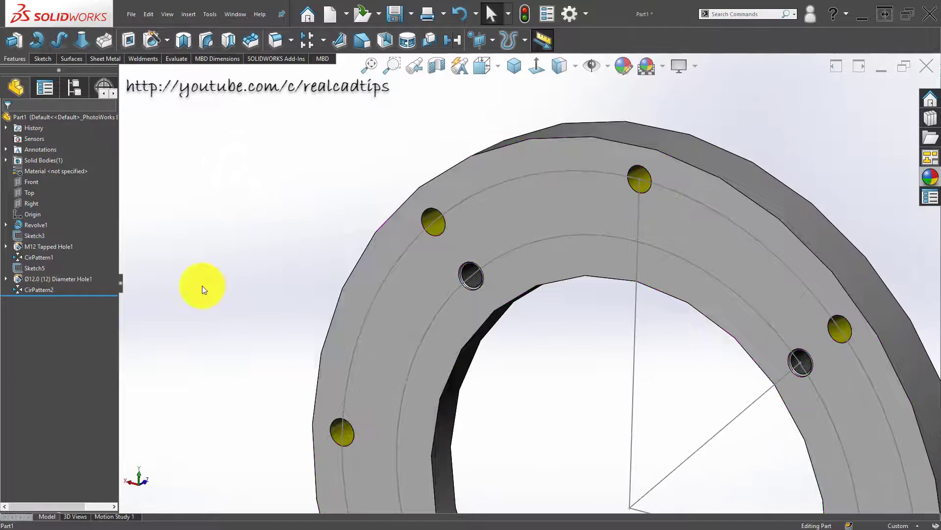
pyautogui.click(52, 246)
pyautogui.click(41, 253)
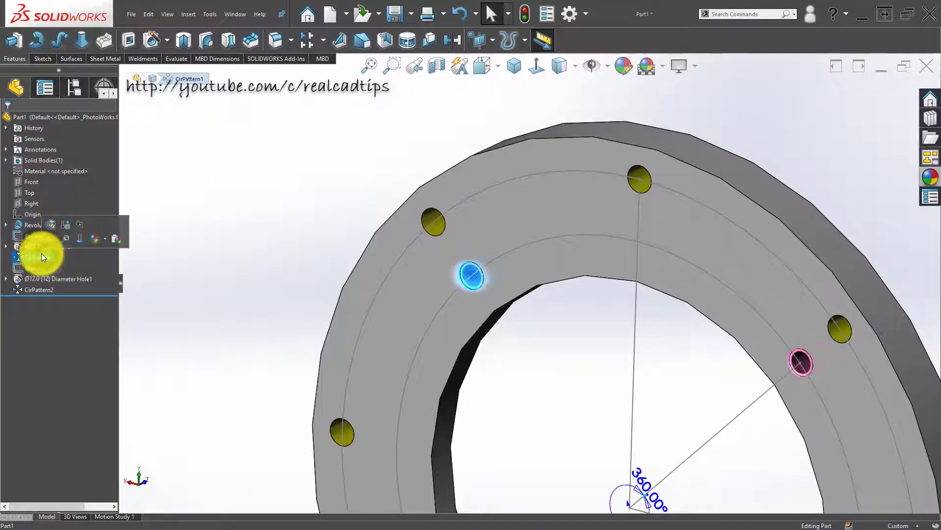
pyautogui.rightClick(41, 253)
pyautogui.click(108, 243)
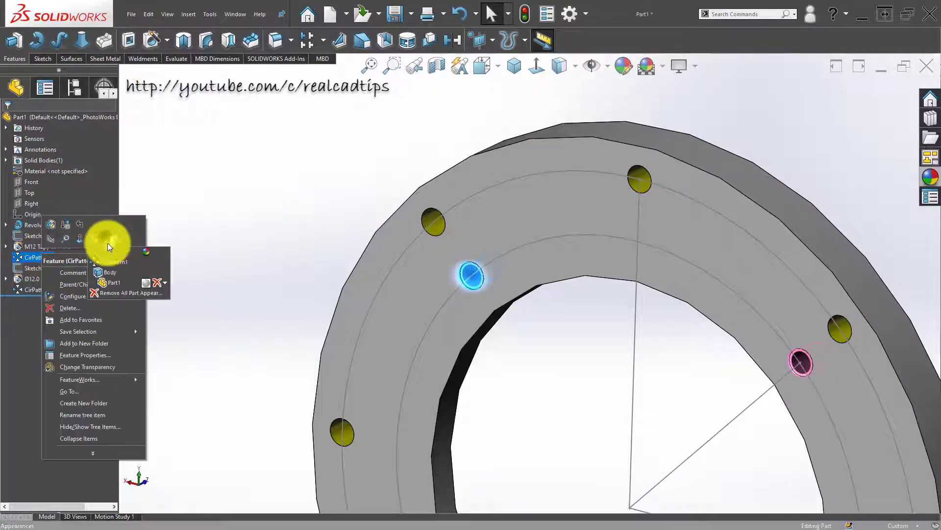
pyautogui.click(116, 267)
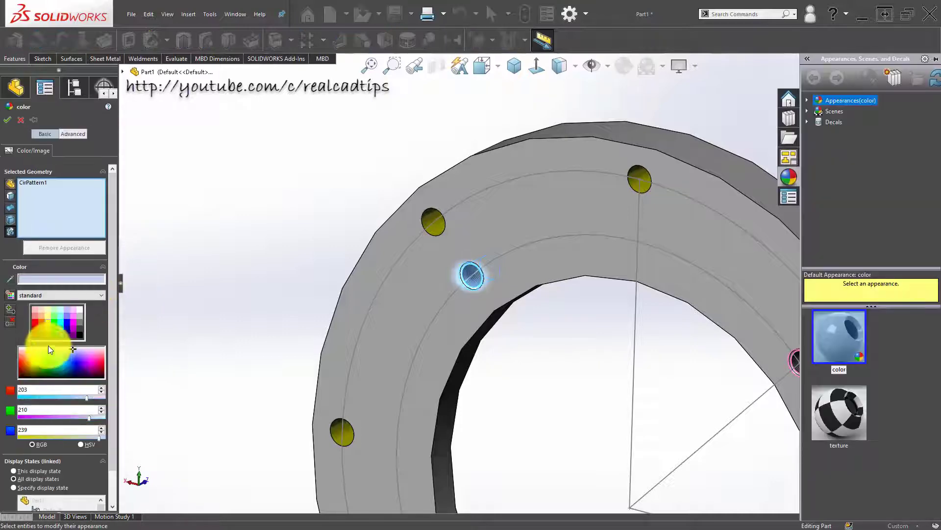
pyautogui.click(48, 323)
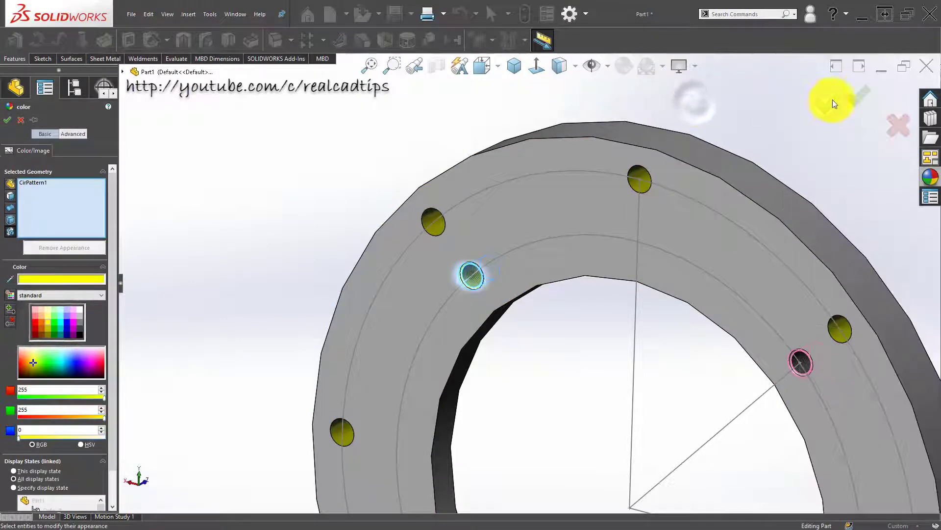
pyautogui.click(854, 96)
# Apply a red colour (RGB 255, 0, 0) to the ring's 200 mm inner cylindrical face only.
pyautogui.scroll(6, 577, 301)
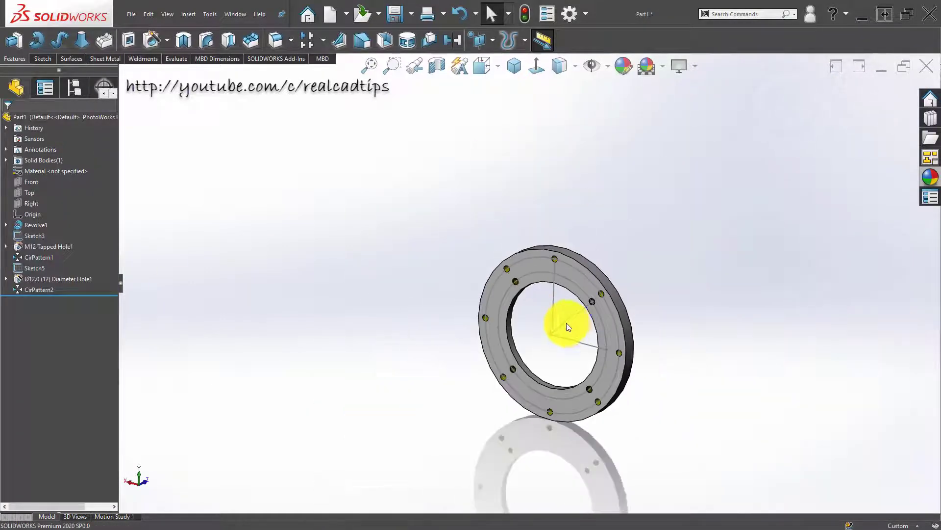
pyautogui.moveTo(566, 322); pyautogui.dragTo(521, 316, button='middle')
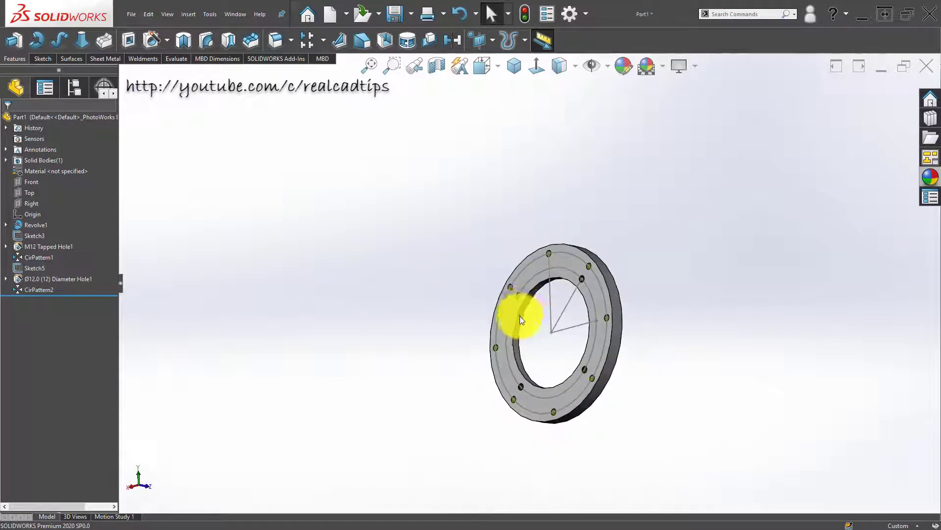
pyautogui.scroll(-4, 522, 314)
pyautogui.click(522, 300)
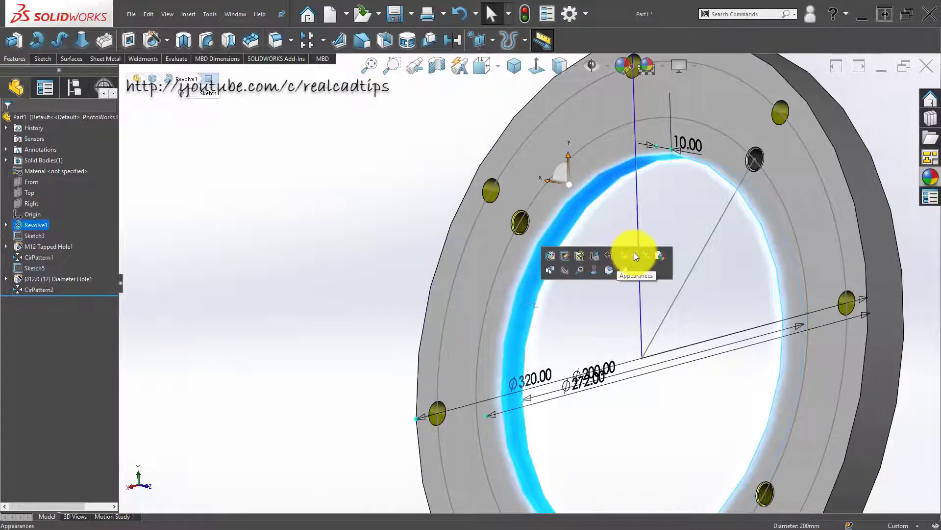
pyautogui.click(643, 279)
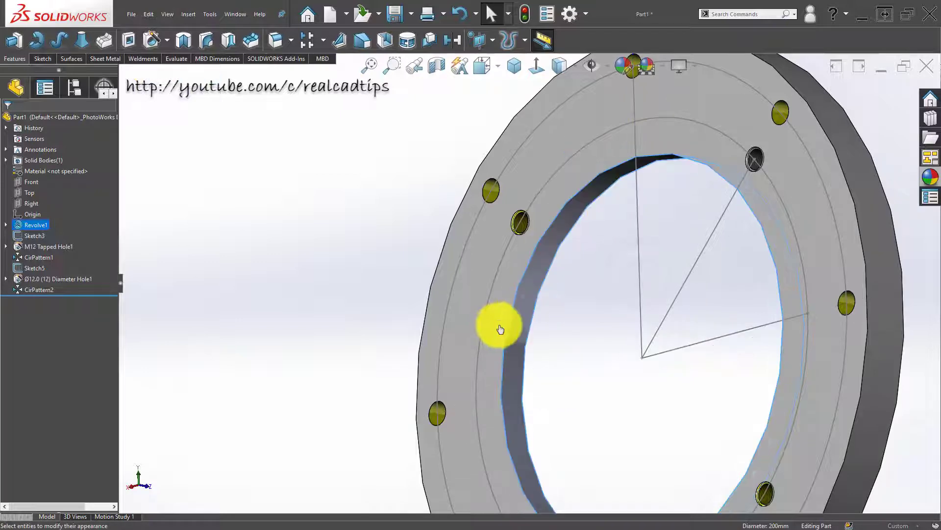
pyautogui.click(35, 322)
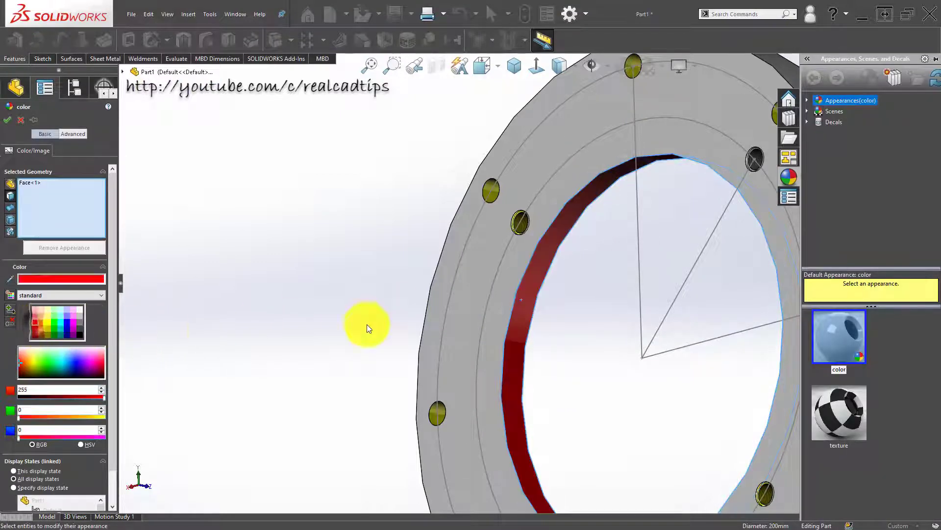
pyautogui.scroll(2, 536, 277)
pyautogui.moveTo(542, 288); pyautogui.dragTo(535, 306, button='middle')
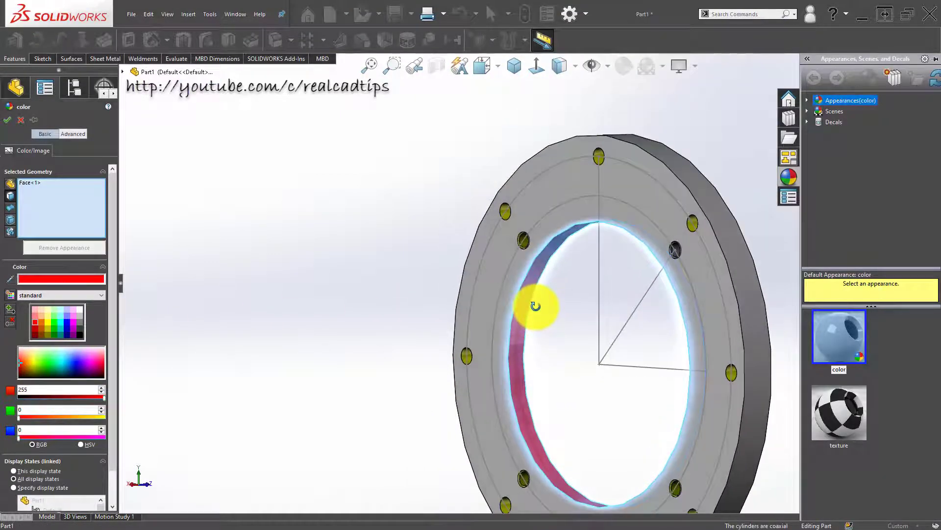
pyautogui.click(10, 117)
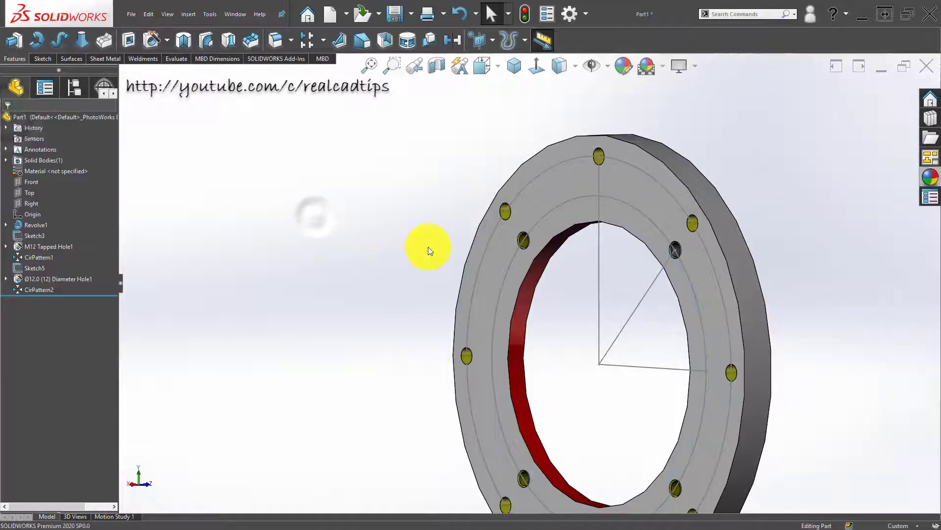
pyautogui.click(613, 158)
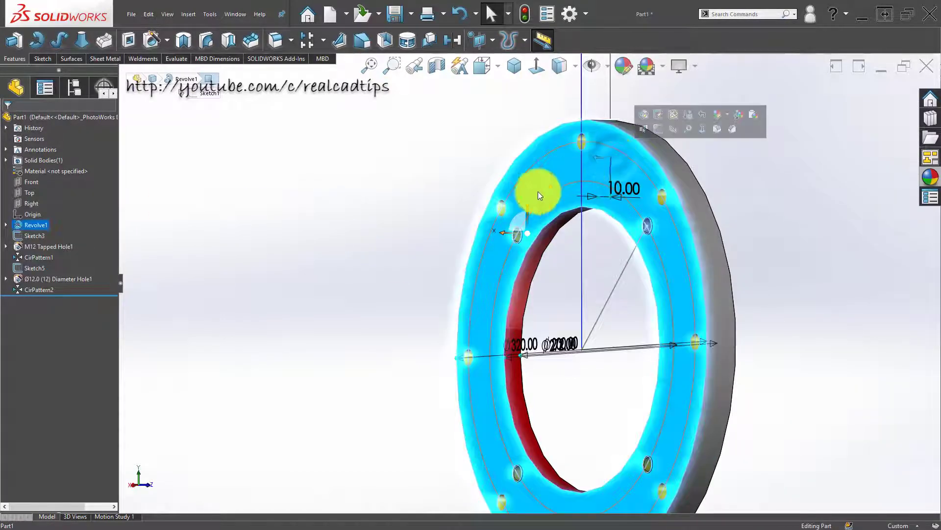
pyautogui.moveTo(539, 237); pyautogui.dragTo(431, 222, button='middle')
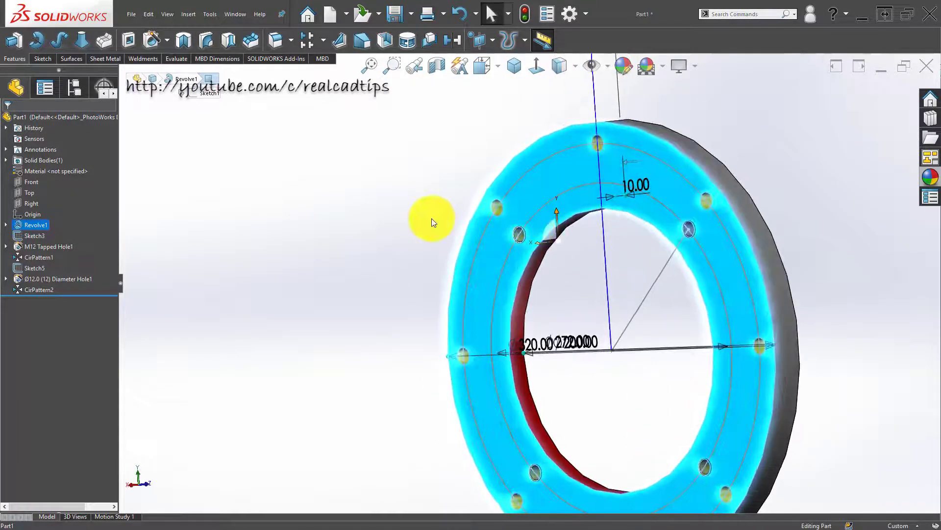
pyautogui.click(396, 204)
# Apply the red colour (RGB 255, 0, 0) to the 272 mm cylindrical face of the recess on the ring's back.
pyautogui.moveTo(564, 204); pyautogui.dragTo(497, 216, button='middle')
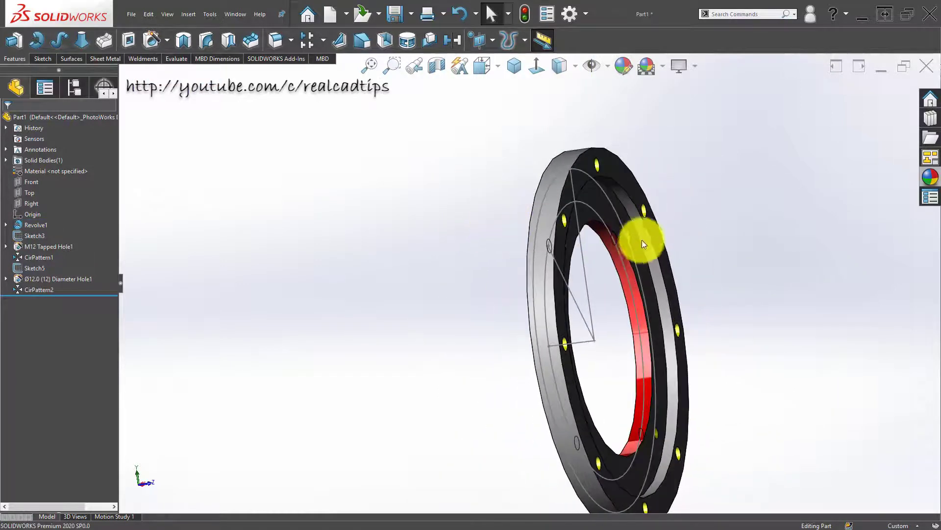
pyautogui.scroll(-3, 638, 238)
pyautogui.click(617, 215)
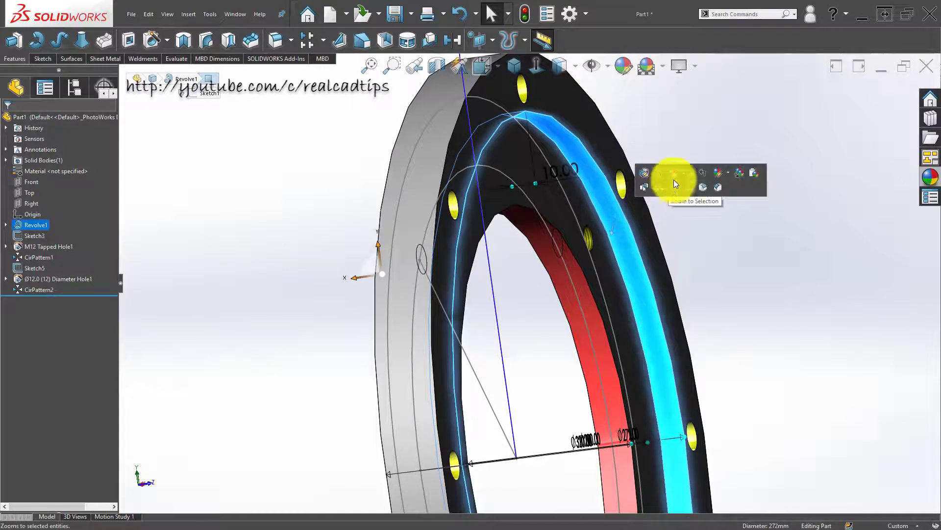
pyautogui.click(728, 174)
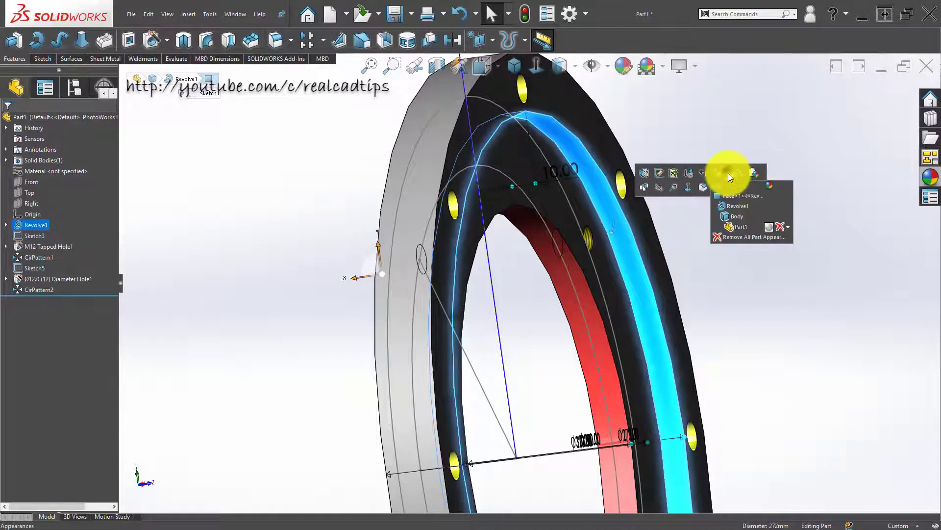
pyautogui.click(734, 202)
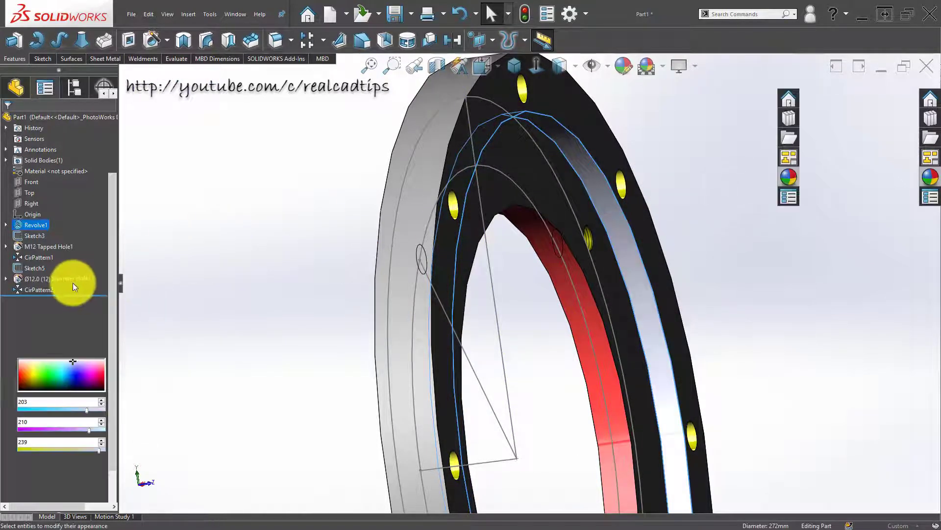
pyautogui.click(34, 321)
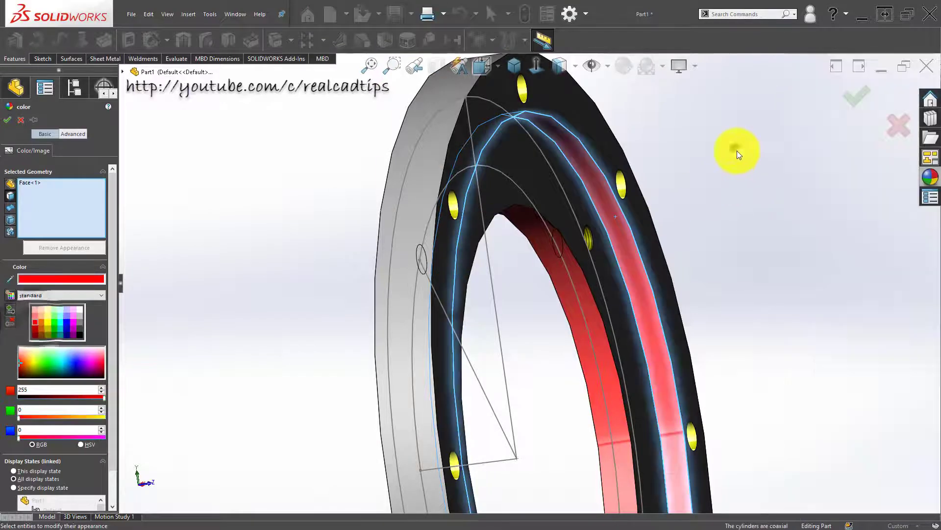
# Show the whole coloured ring in the isometric view.
pyautogui.scroll(4, 737, 151)
pyautogui.scroll(3, 757, 163)
pyautogui.moveTo(430, 203); pyautogui.dragTo(489, 197, button='middle')
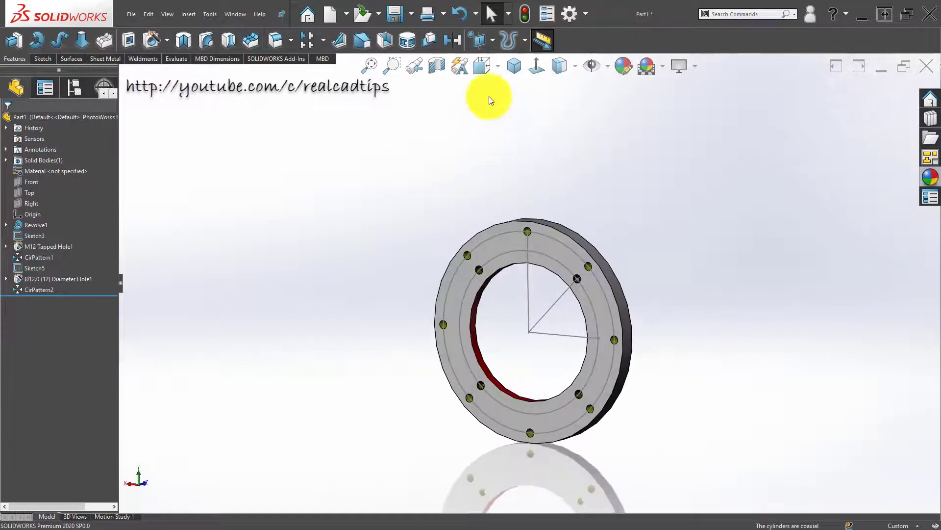
pyautogui.click(515, 66)
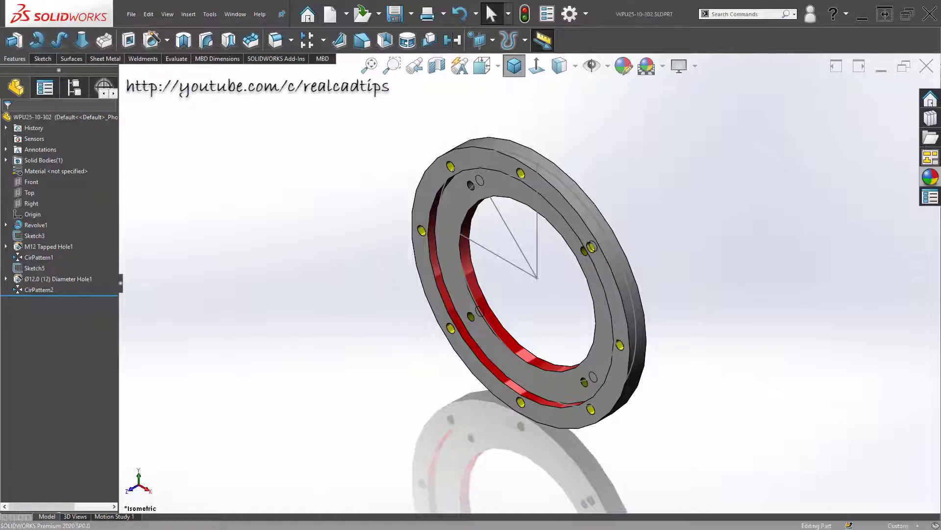
# Start a sketch on the Right plane of the new part and draw a horizontal centerline from the origin.
pyautogui.click(287, 209)
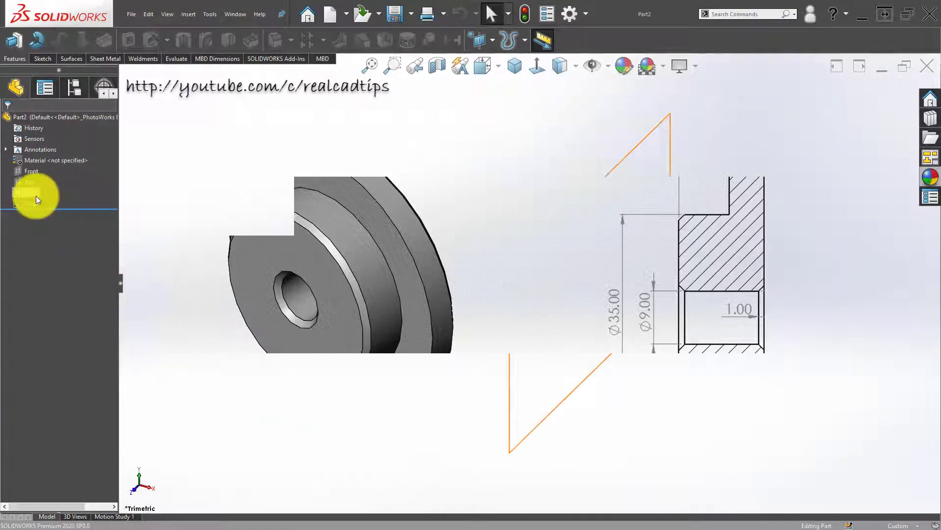
pyautogui.click(30, 194)
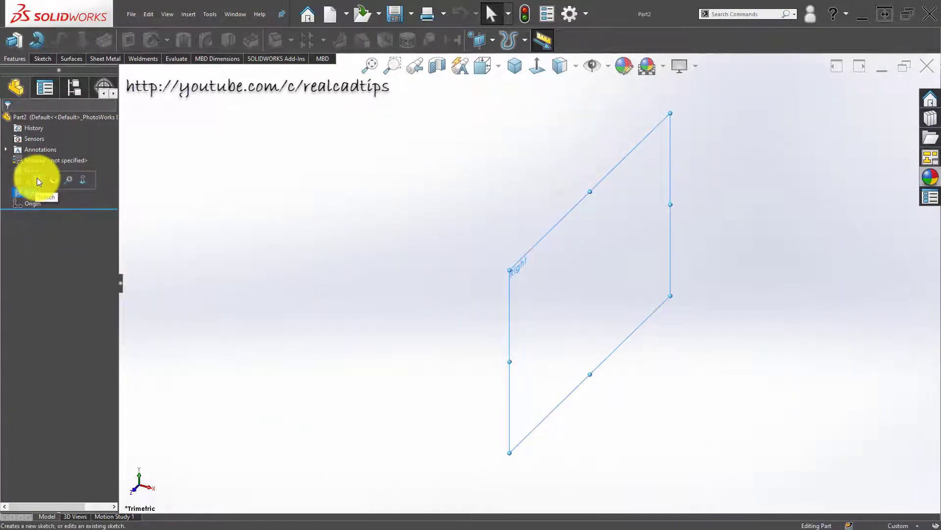
pyautogui.click(37, 179)
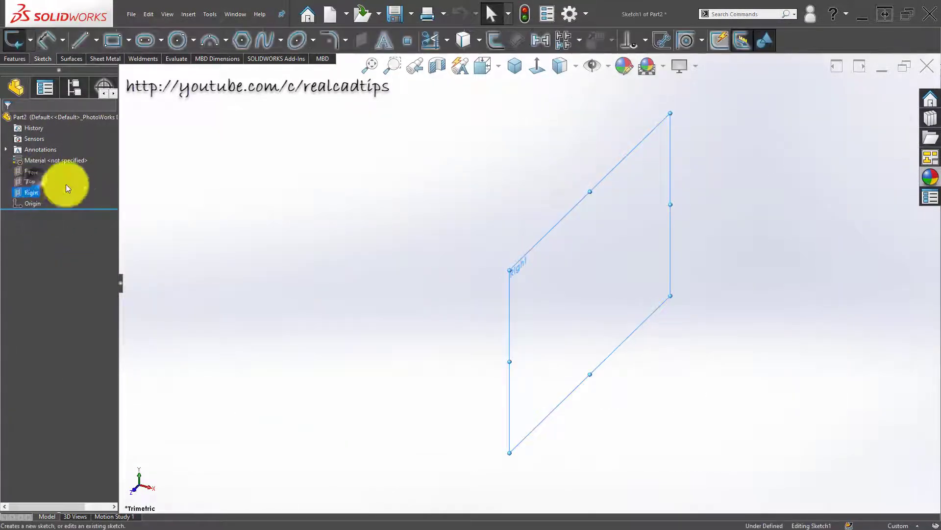
pyautogui.click(98, 41)
pyautogui.click(104, 72)
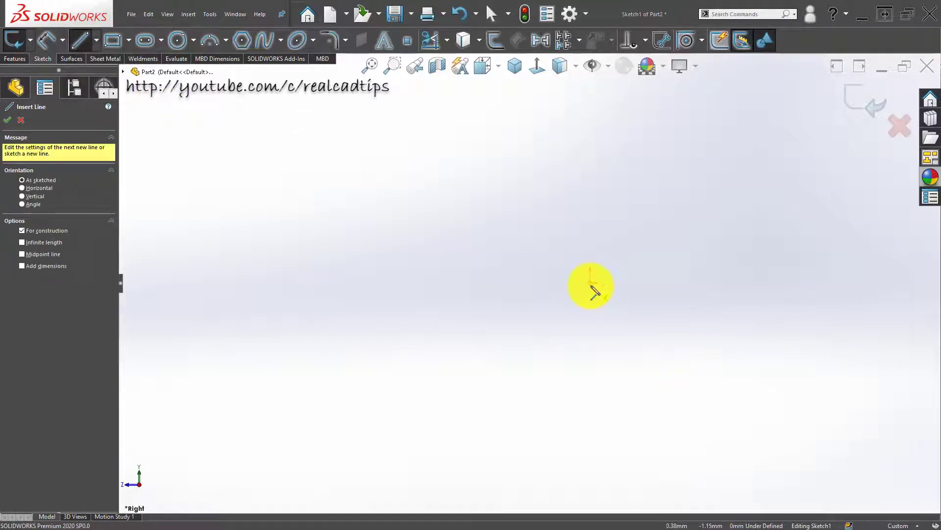
pyautogui.click(591, 283)
pyautogui.click(697, 282)
pyautogui.doubleClick(654, 323)
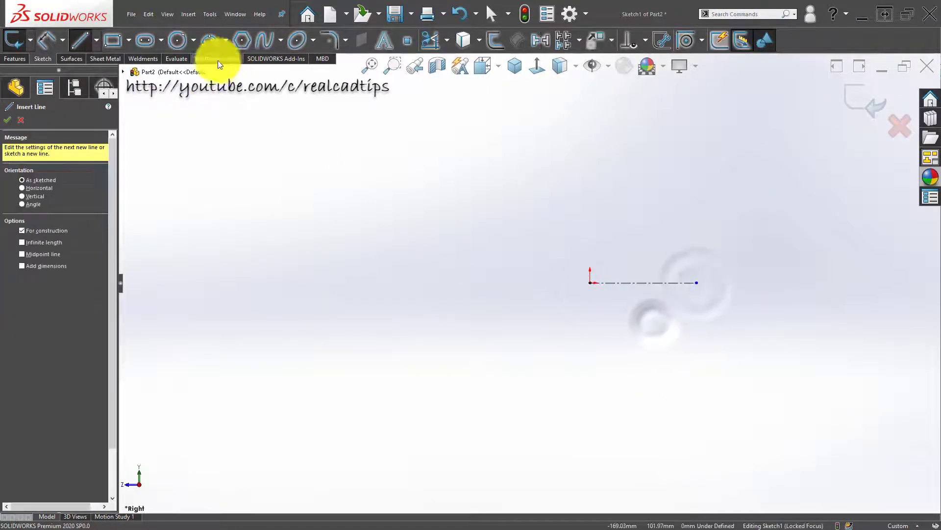
# Sketch a line up from the origin and a closed stepped profile about 33 mm wide, its lower edge about 17.5 mm above the centerline.
pyautogui.click(81, 40)
pyautogui.click(81, 40)
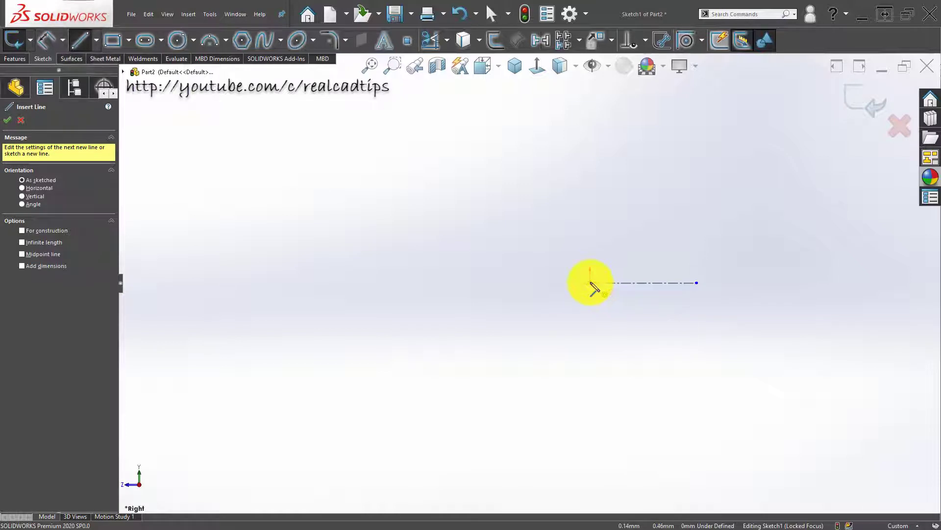
pyautogui.click(590, 283)
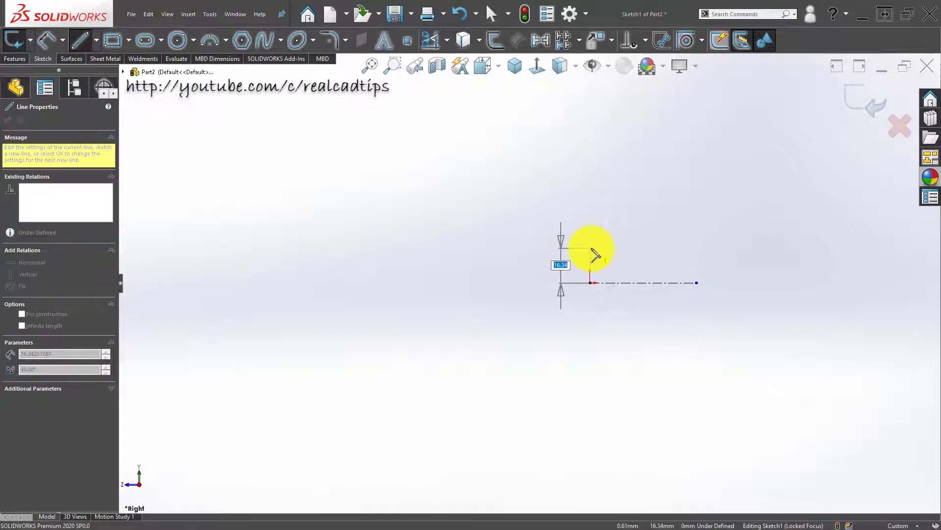
pyautogui.click(590, 245)
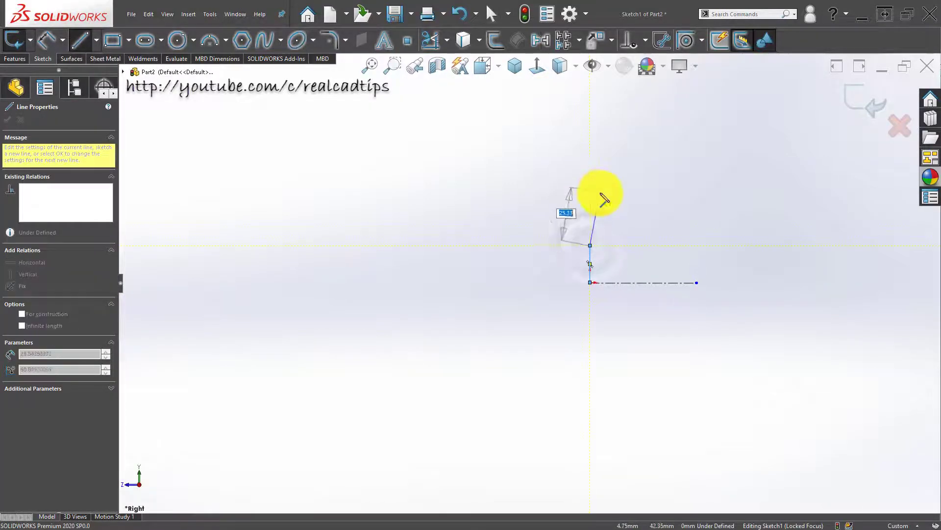
pyautogui.click(589, 198)
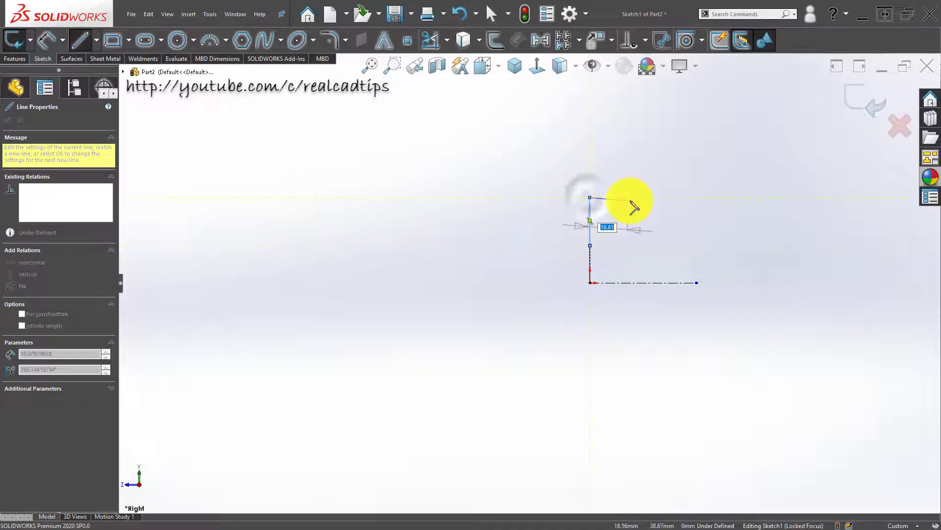
pyautogui.click(661, 171)
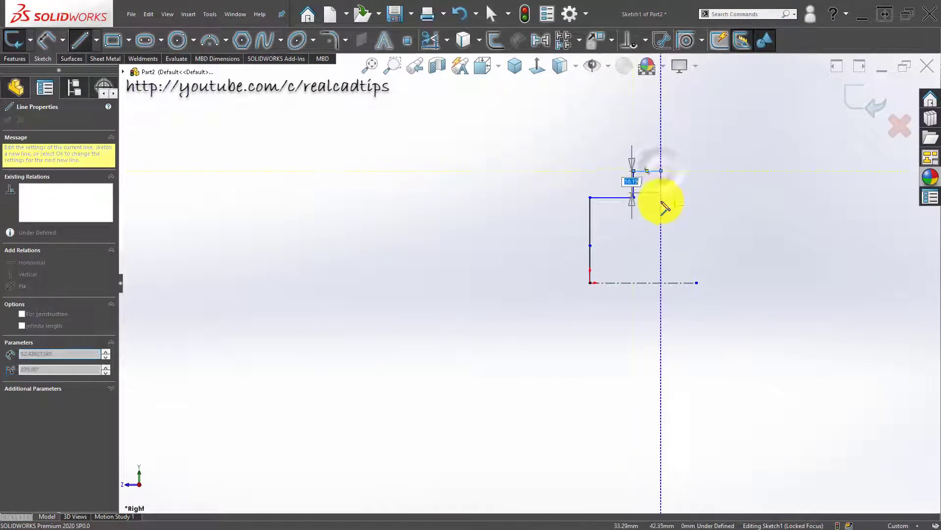
pyautogui.click(661, 245)
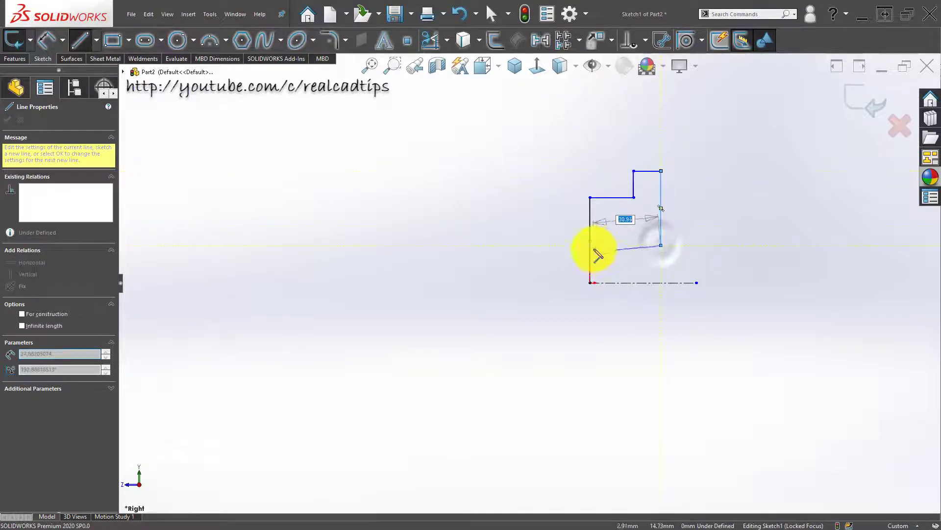
pyautogui.click(590, 246)
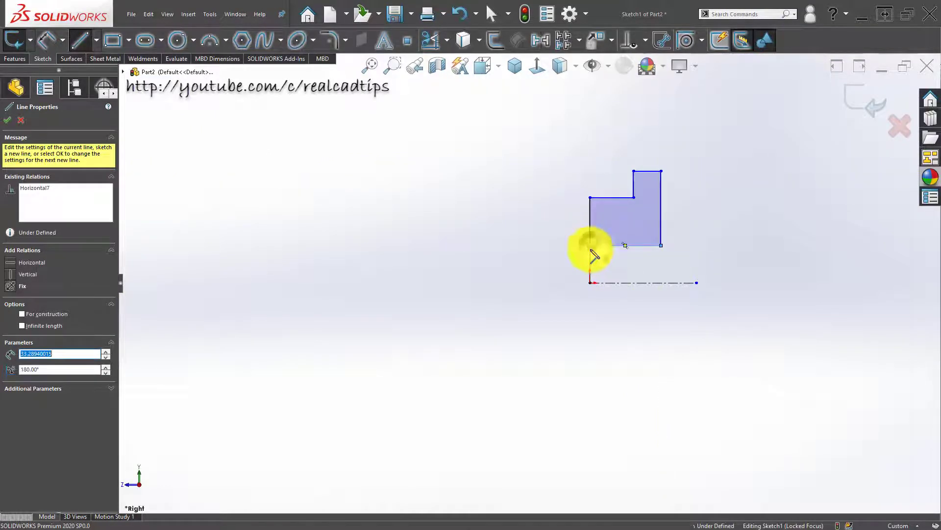
# Draw a vertical line from the profile's lower outer corner down to the centerline.
pyautogui.click(661, 245)
pyautogui.click(662, 283)
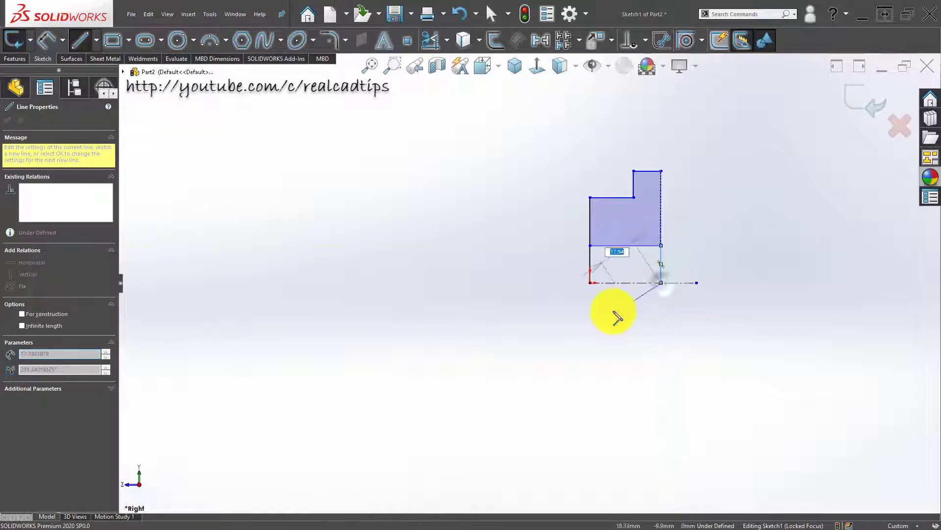
pyautogui.doubleClick(621, 324)
pyautogui.press('Escape')
# Convert the two short vertical lines between the centerline and the profile to construction geometry.
pyautogui.click(590, 263)
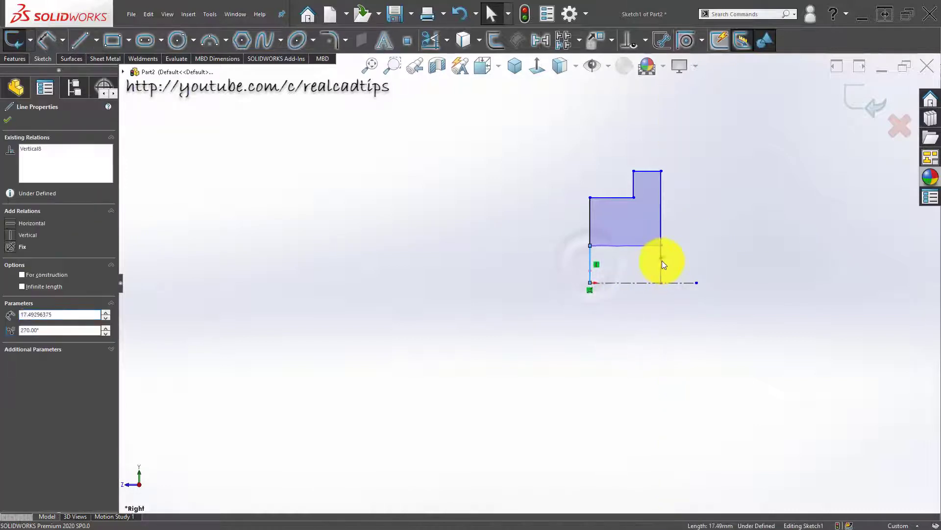
pyautogui.keyDown('ctrl'); pyautogui.click(662, 261); pyautogui.keyUp('ctrl')
pyautogui.click(708, 234)
pyautogui.scroll(-1, 738, 260)
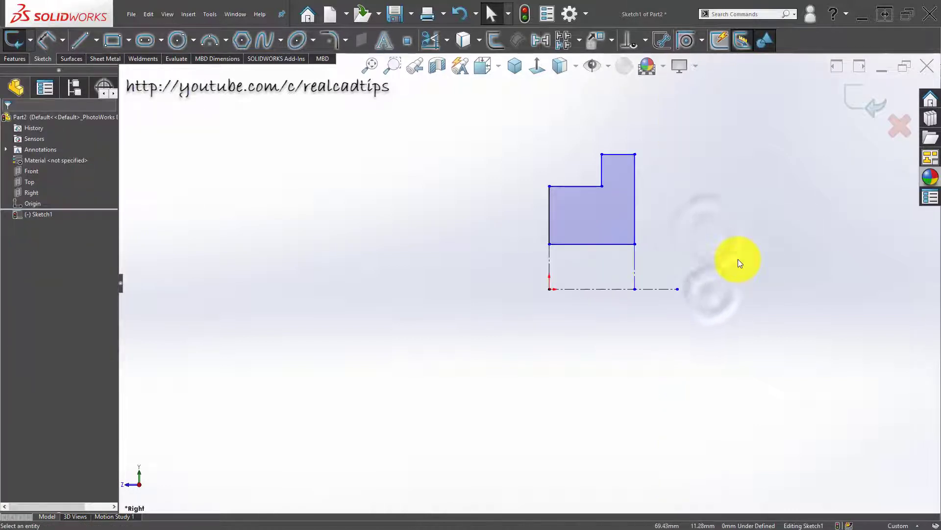
# Dimension the profile's lower edge about the centerline as a 9 mm bore diameter.
pyautogui.moveTo(509, 385); pyautogui.dragTo(510, 293, button='right')
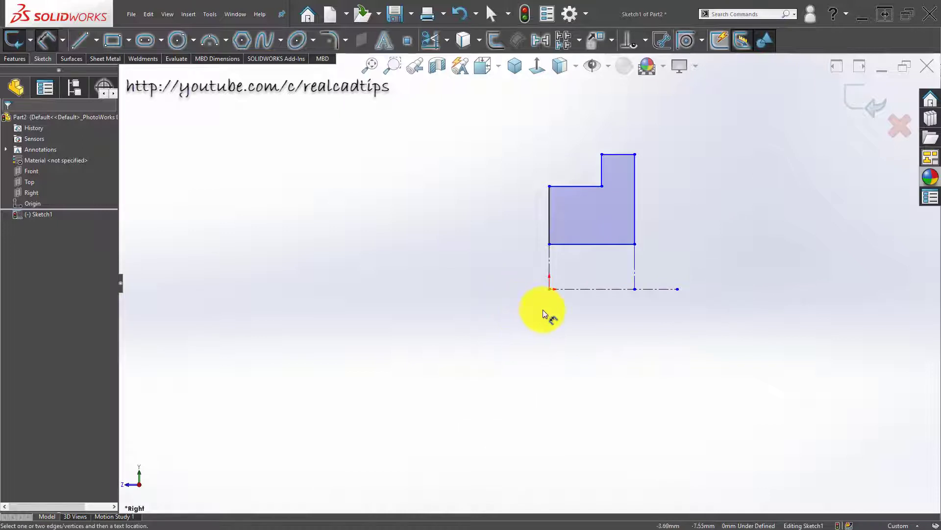
pyautogui.click(601, 253)
pyautogui.click(599, 288)
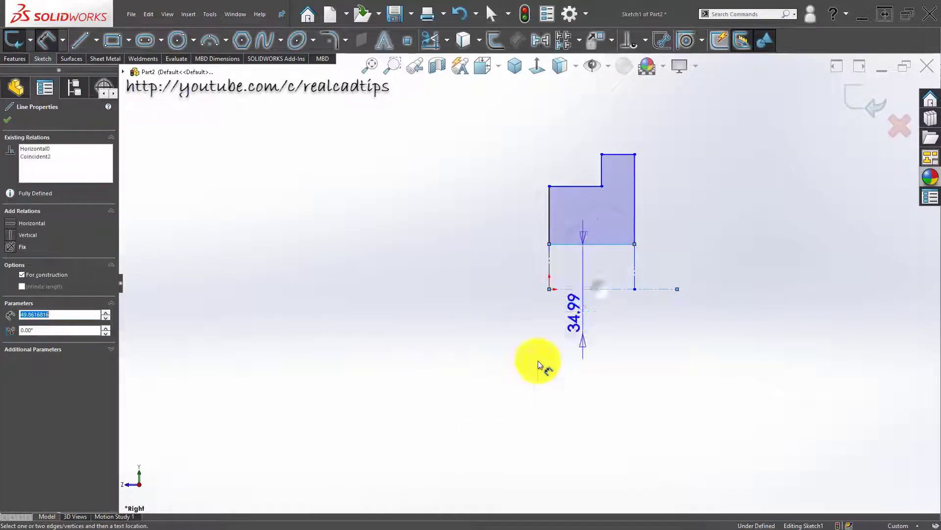
pyautogui.click(505, 341)
pyautogui.write('9')
pyautogui.press('Return')
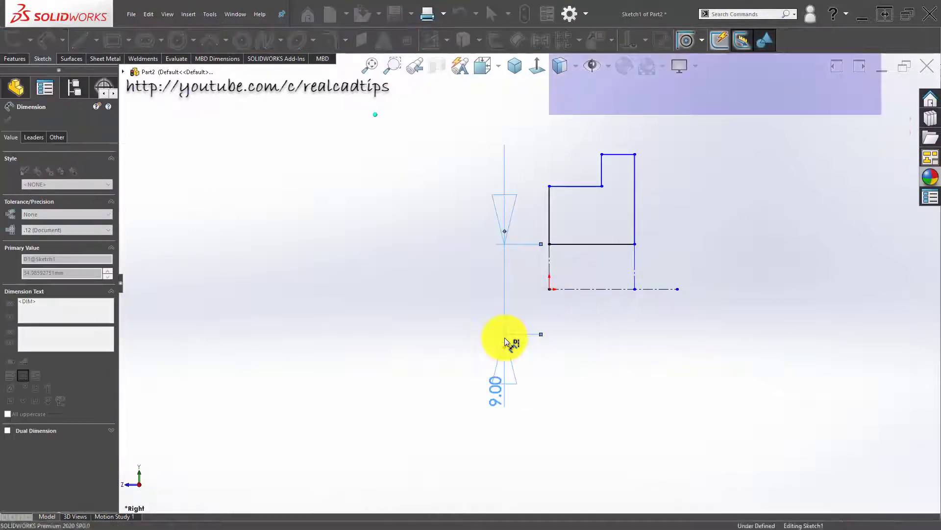
pyautogui.click(612, 385)
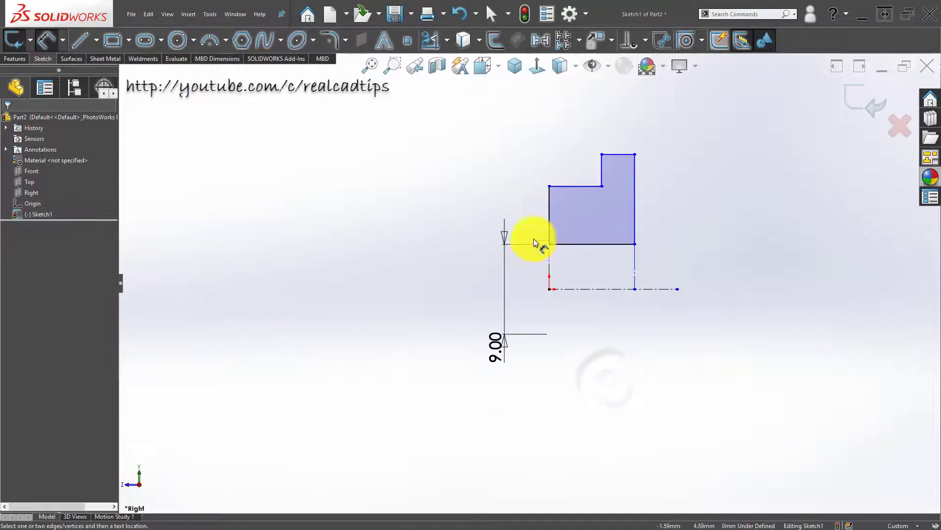
# Dimension the lower step's horizontal edge about the centerline as a 35 mm diameter.
pyautogui.click(577, 186)
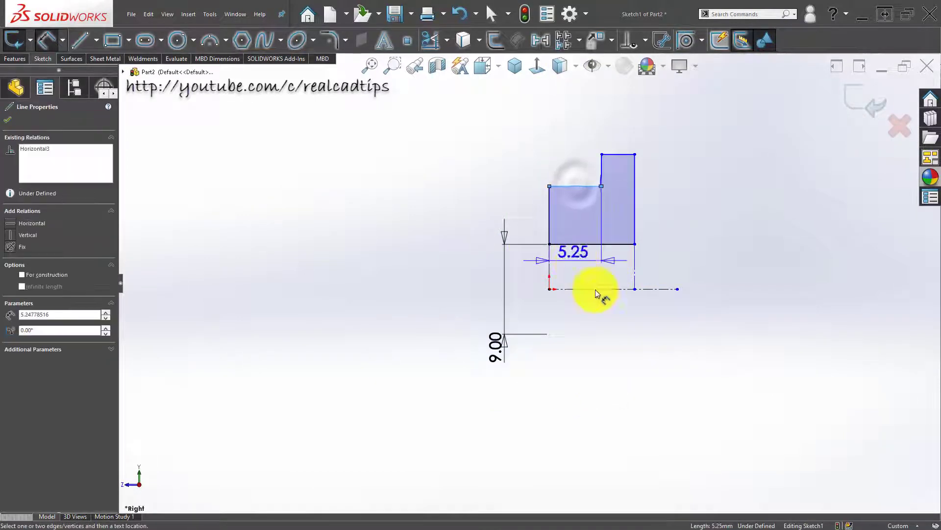
pyautogui.click(601, 289)
pyautogui.click(419, 355)
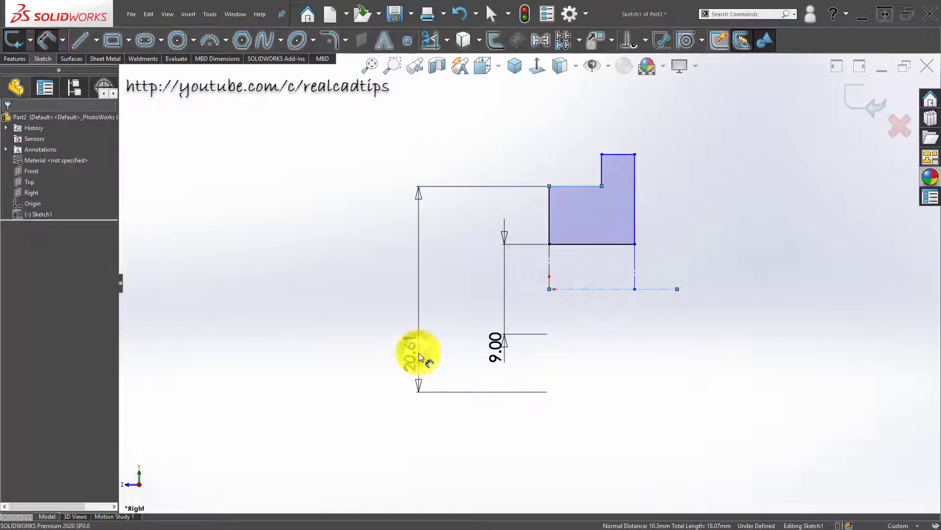
pyautogui.write('35')
pyautogui.press('Return')
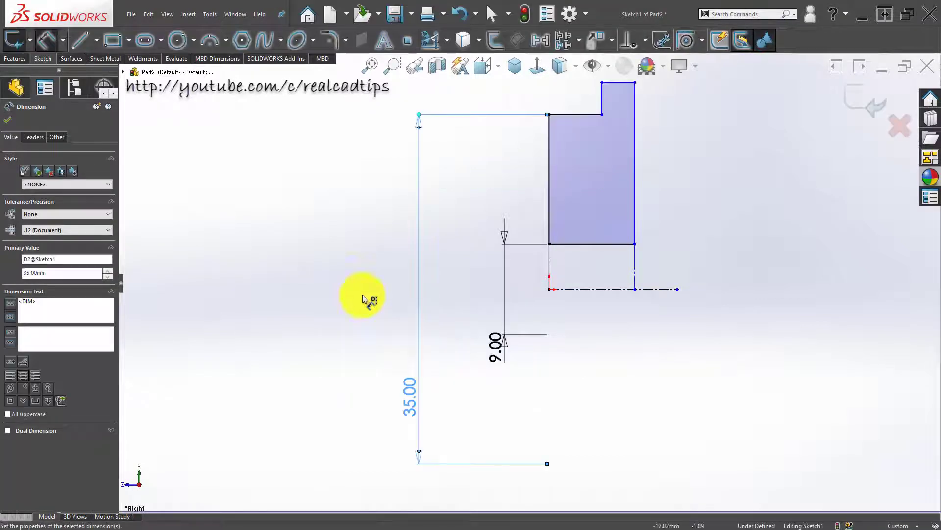
pyautogui.click(344, 278)
pyautogui.scroll(2, 348, 287)
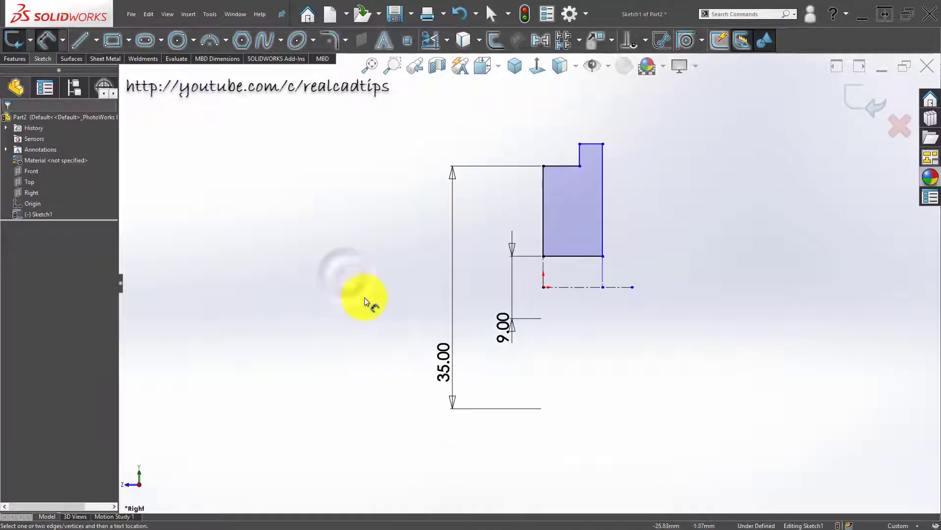
# Dimension the profile's top edge about the centerline as a 50 mm flange diameter.
pyautogui.click(591, 145)
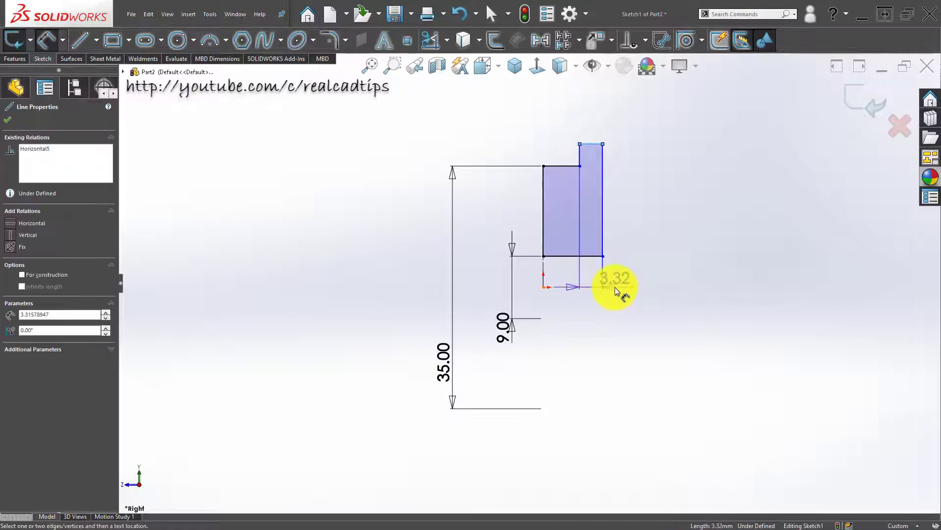
pyautogui.click(615, 287)
pyautogui.click(684, 311)
pyautogui.write('50')
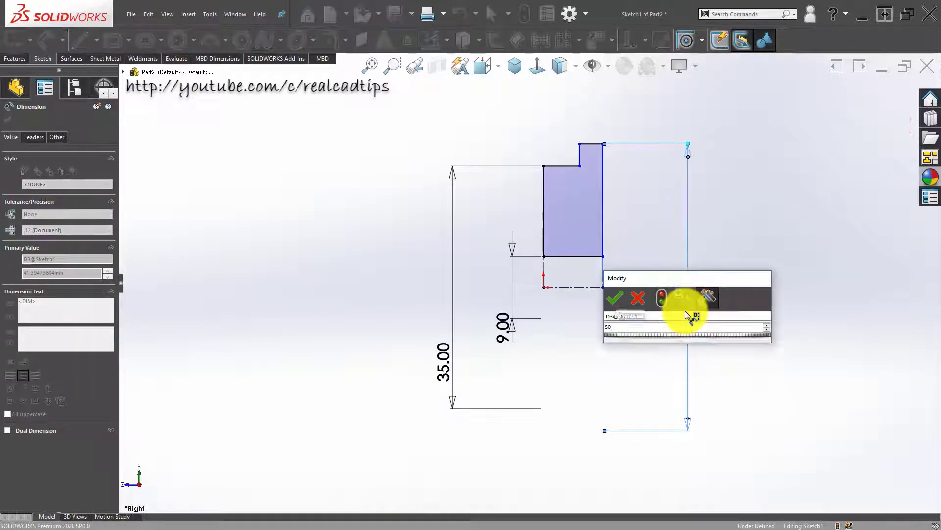
pyautogui.press('Return')
pyautogui.click(641, 231)
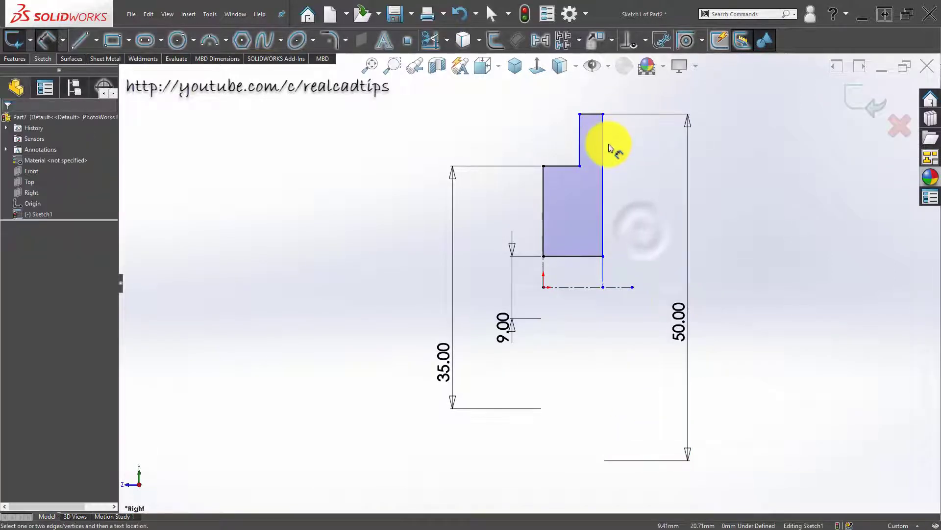
# Set the distance between the profile's origin-side edge and the step's vertical edge to 8.5 mm.
pyautogui.scroll(-3, 607, 143)
pyautogui.click(479, 223)
pyautogui.click(543, 179)
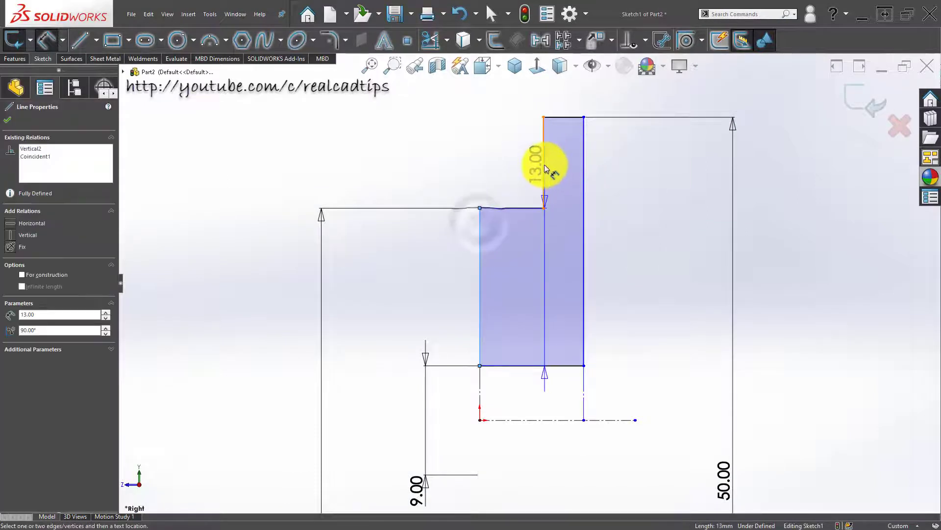
pyautogui.click(497, 172)
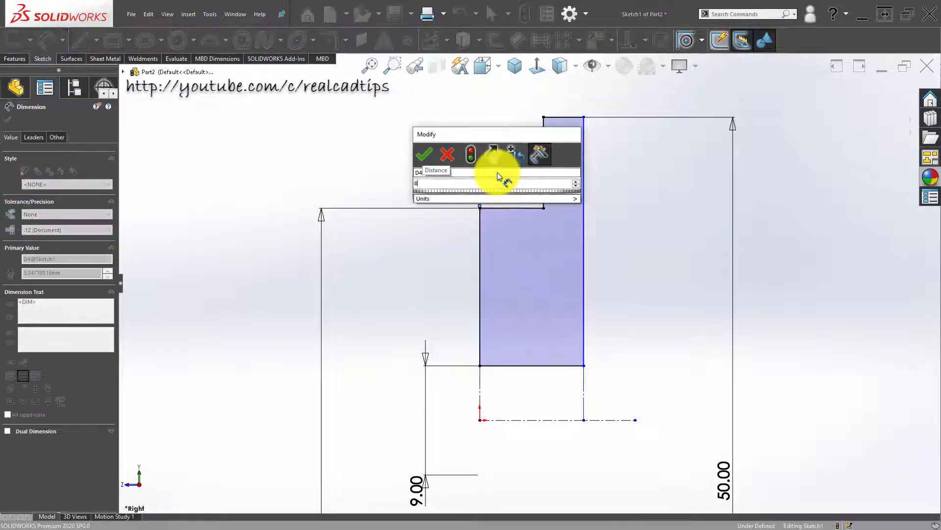
pyautogui.write('8.5')
pyautogui.press('Return')
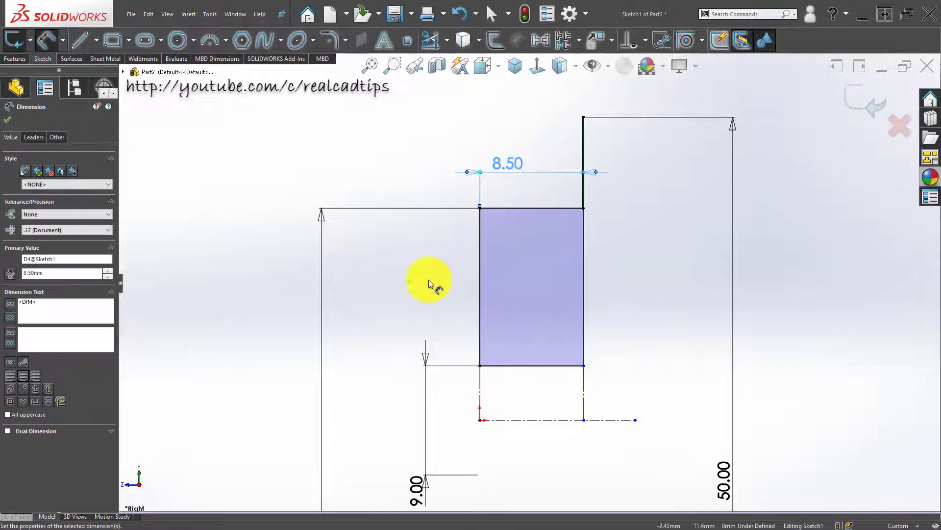
pyautogui.click(415, 277)
# Move the profile's outer vertical edge outward beyond the step and set the overall profile width to 14.5 mm.
pyautogui.moveTo(584, 236); pyautogui.dragTo(667, 237)
pyautogui.scroll(2, 529, 283)
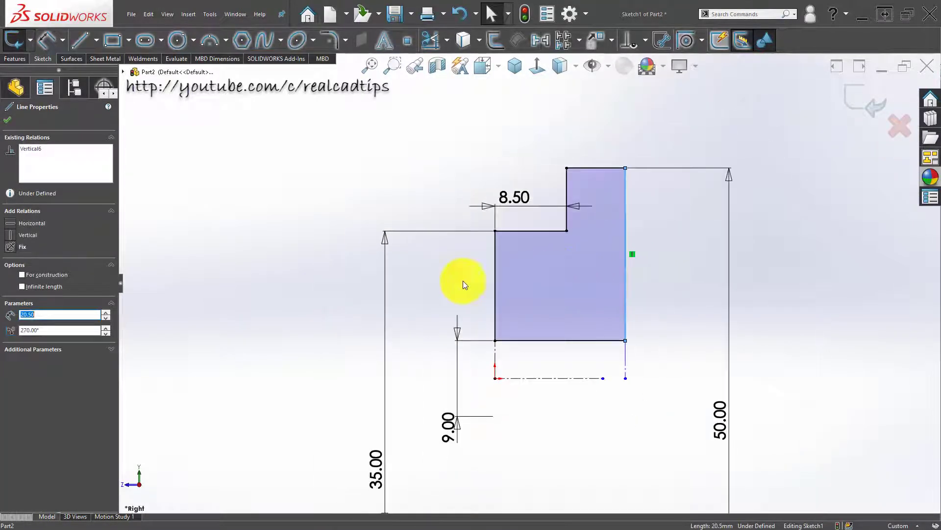
pyautogui.click(321, 281)
pyautogui.press('d')
pyautogui.click(495, 246)
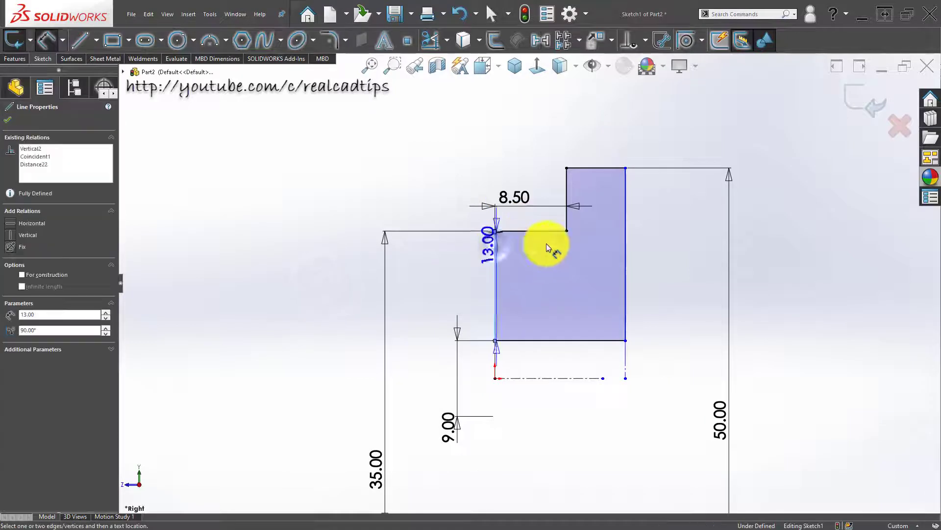
pyautogui.click(625, 207)
pyautogui.click(561, 128)
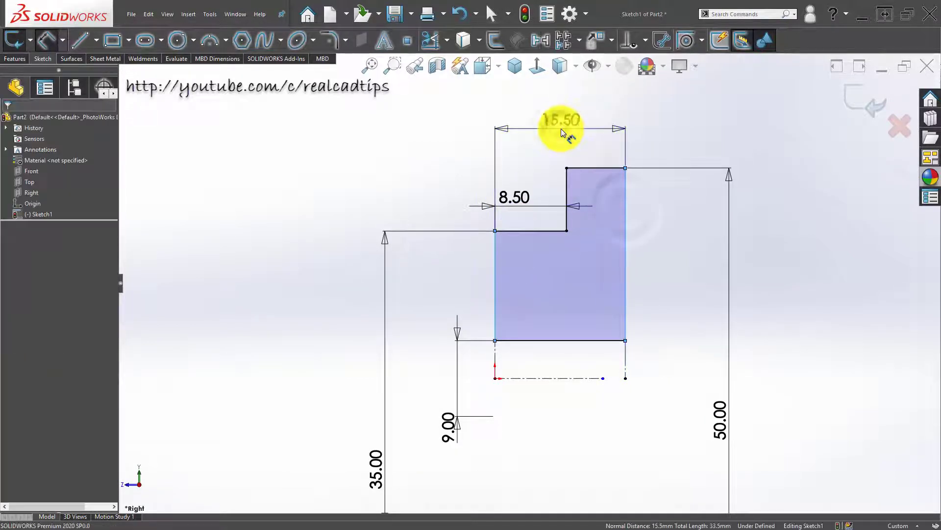
pyautogui.write('14.5')
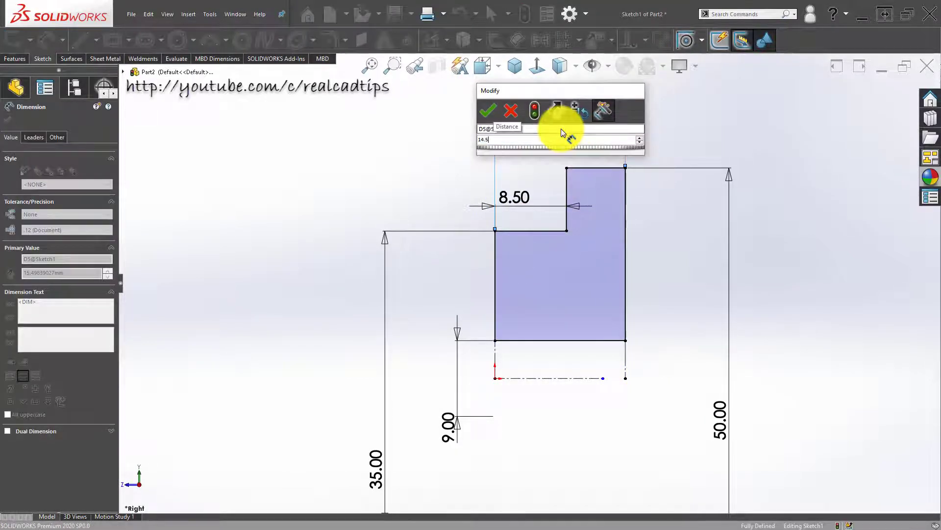
pyautogui.press('Return')
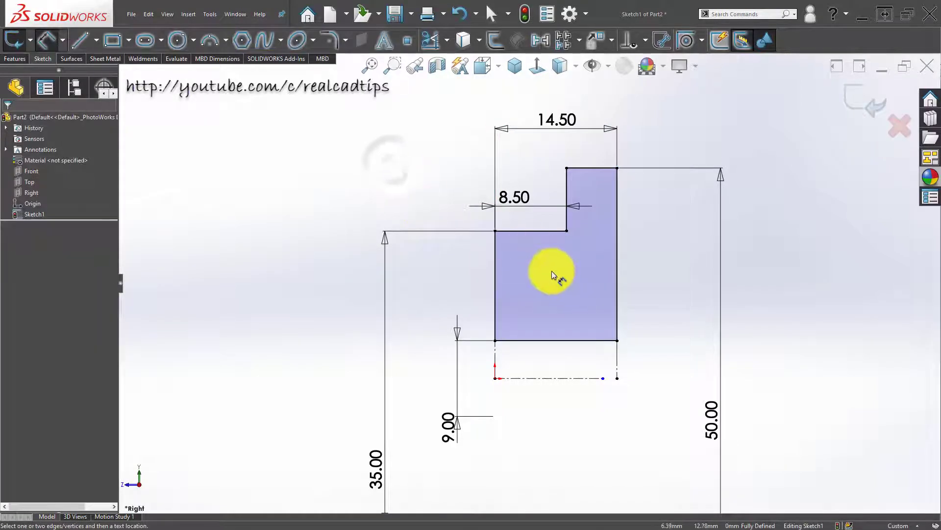
# Revolve the stepped profile 360 degrees around the horizontal centerline.
pyautogui.scroll(-2, 530, 282)
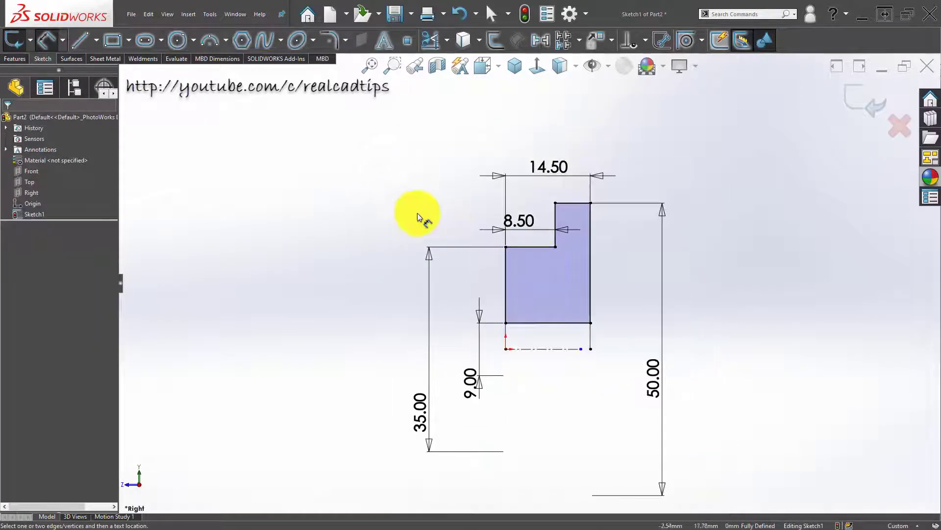
pyautogui.click(22, 59)
pyautogui.click(43, 42)
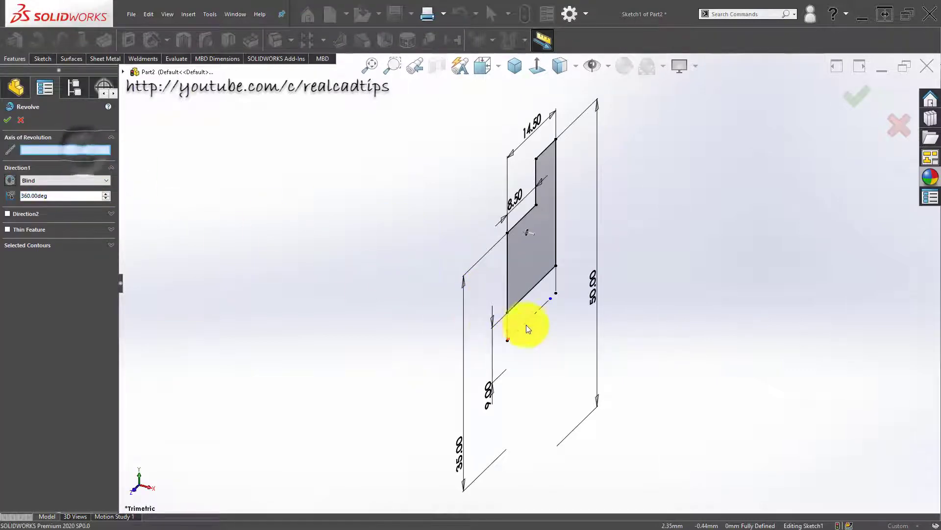
pyautogui.click(536, 312)
pyautogui.moveTo(537, 311); pyautogui.dragTo(466, 270, button='middle')
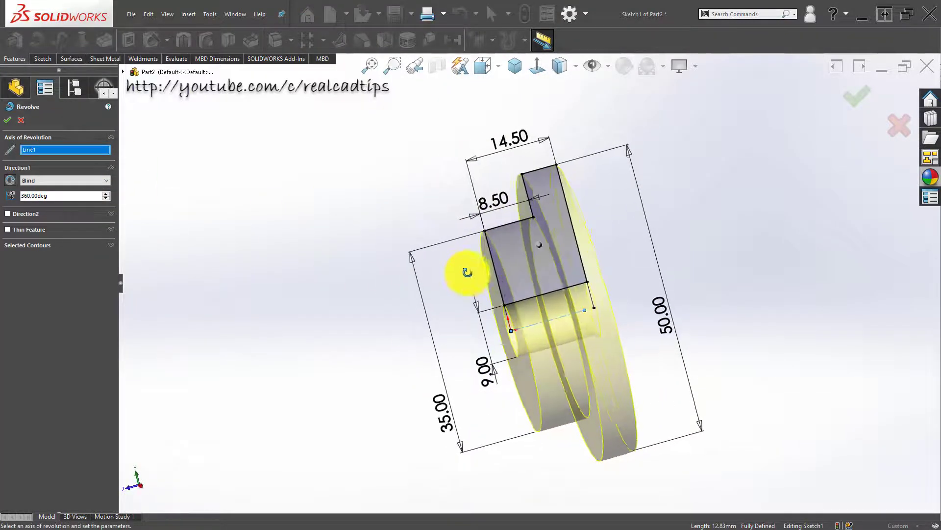
pyautogui.click(851, 103)
pyautogui.moveTo(533, 246)
pyautogui.mouseDown(button='middle')
pyautogui.moveTo(521, 237)
pyautogui.moveTo(532, 255)
pyautogui.moveTo(617, 225)
pyautogui.mouseUp(button='middle')
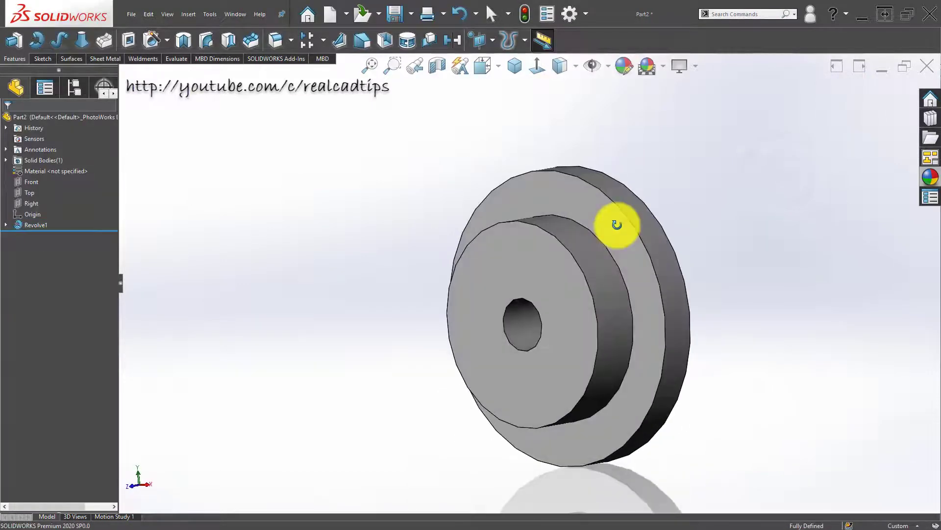
pyautogui.click(288, 43)
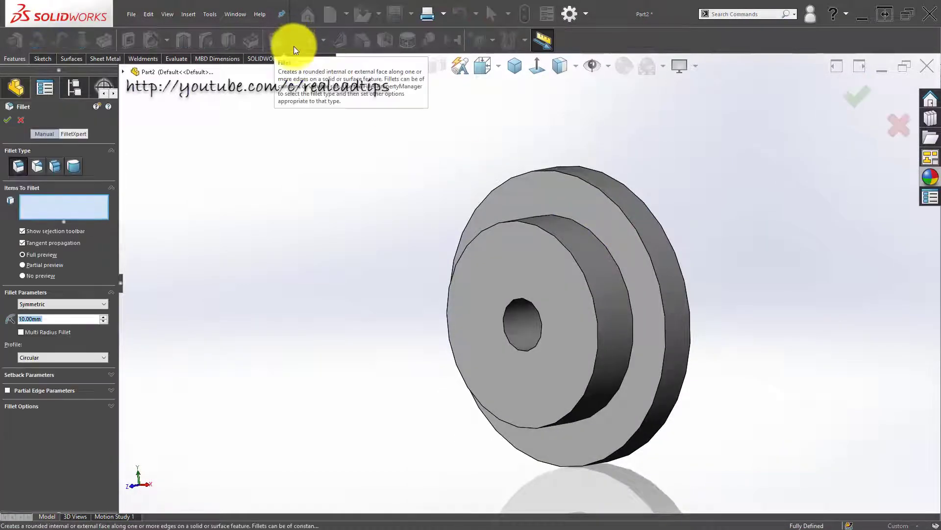
pyautogui.press('Escape')
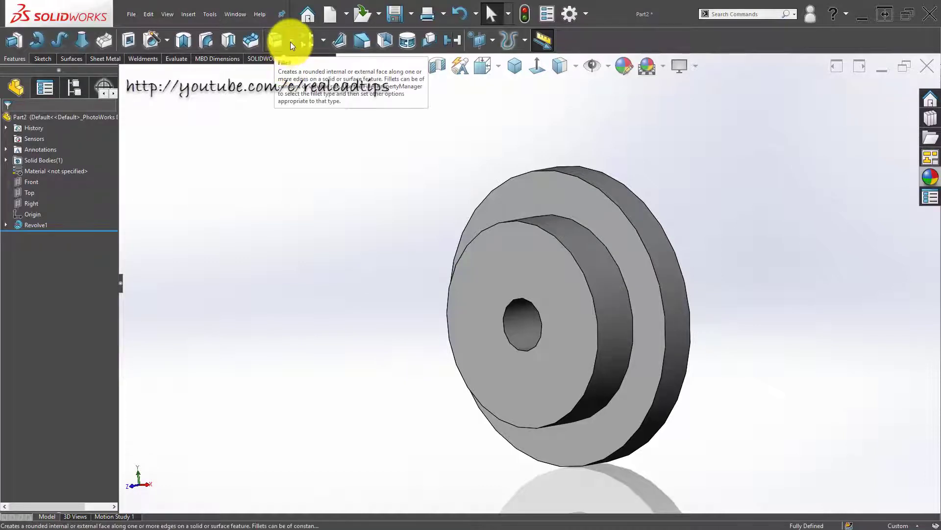
# Chamfer both ends of the central bore with a 1 mm by 45-degree chamfer.
pyautogui.click(291, 42)
pyautogui.click(296, 69)
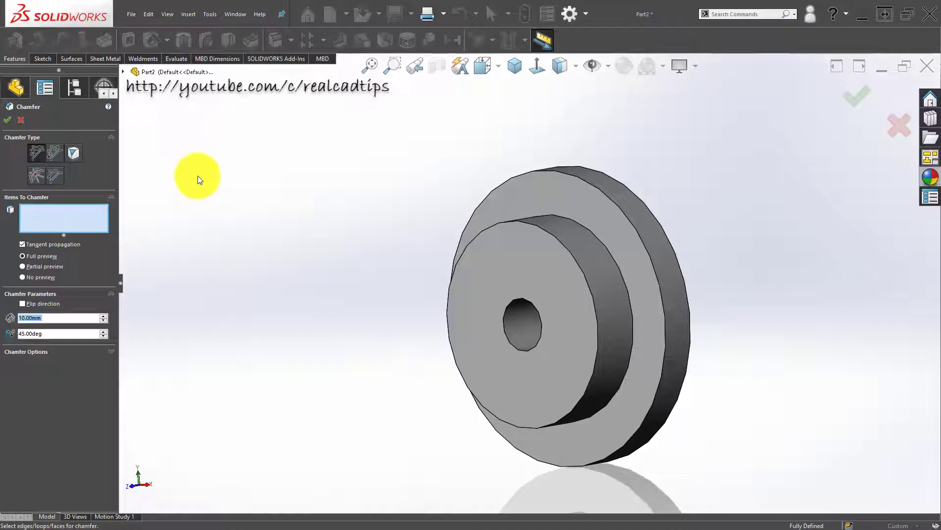
pyautogui.write('1')
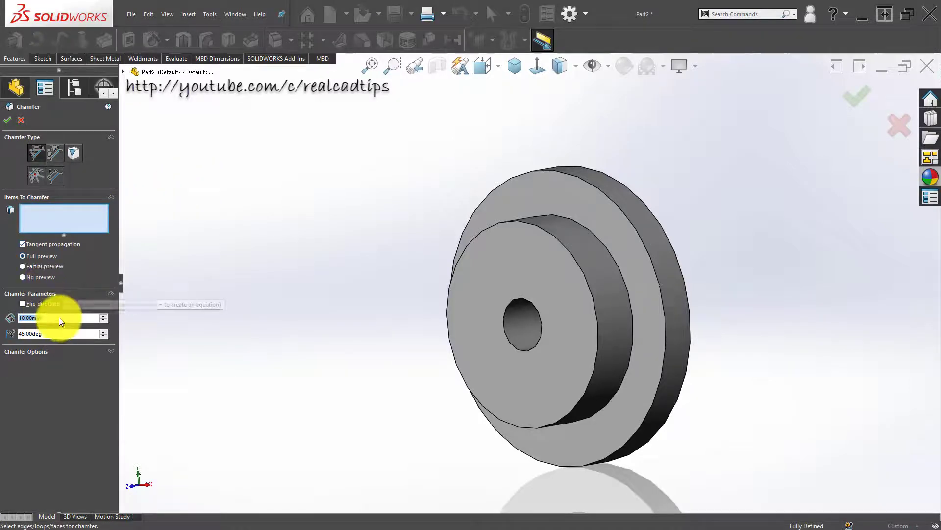
pyautogui.click(525, 318)
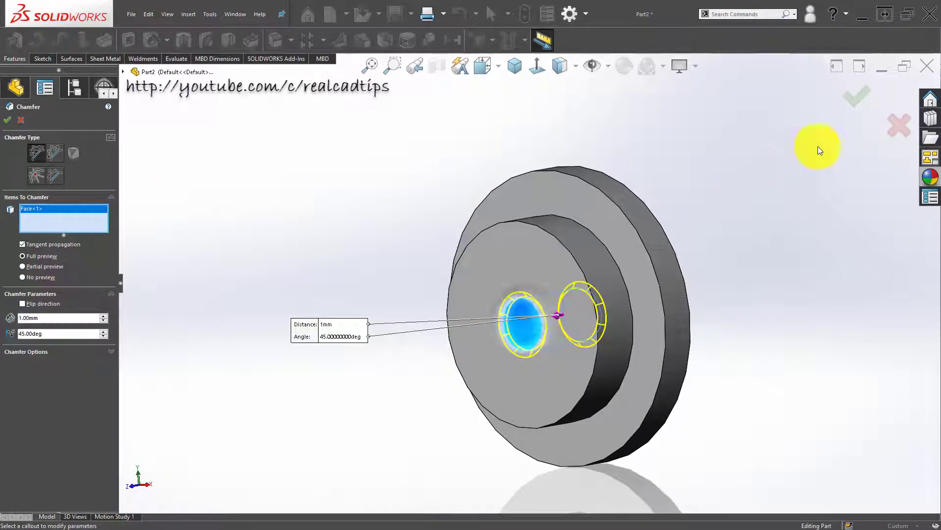
pyautogui.click(862, 93)
# Start a chamfer on the flange's outer back edge with a distance of 1 mm.
pyautogui.moveTo(510, 257); pyautogui.dragTo(449, 253, button='middle')
pyautogui.click(291, 40)
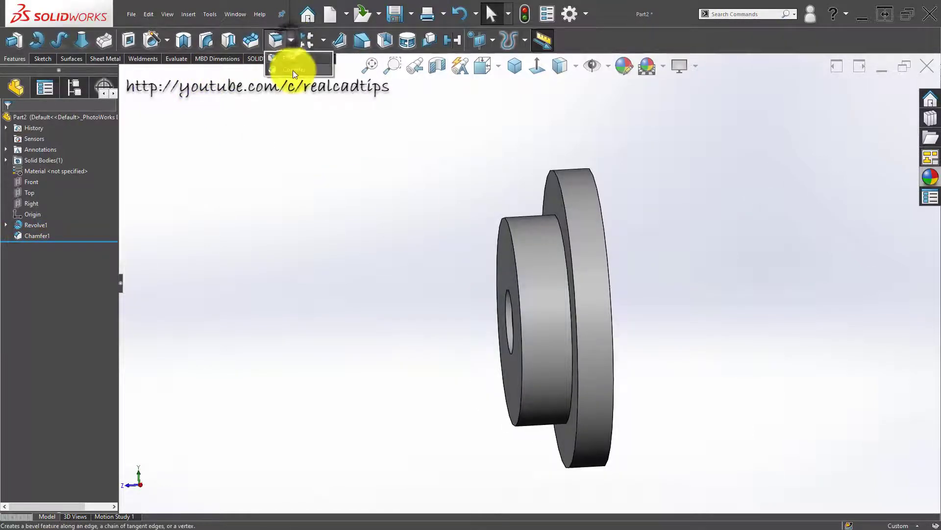
pyautogui.click(284, 84)
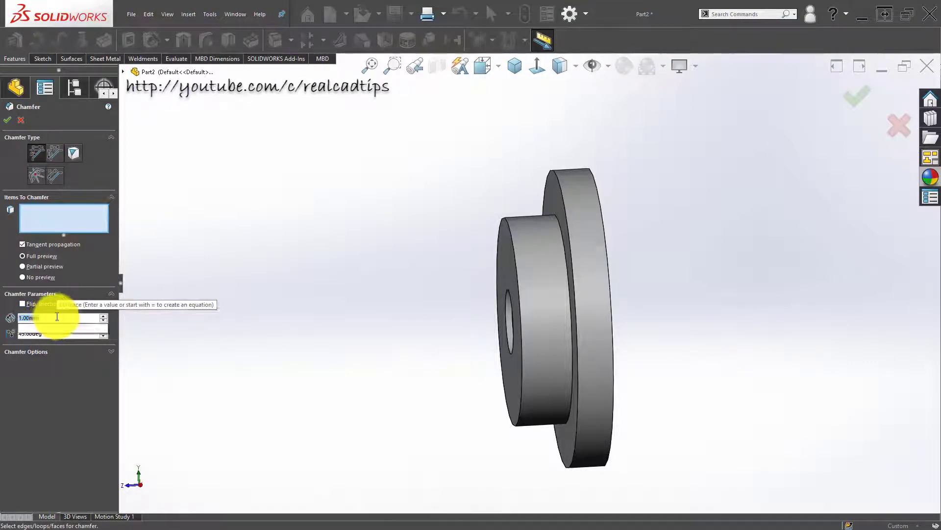
pyautogui.write('2')
pyautogui.click(437, 251)
pyautogui.click(590, 172)
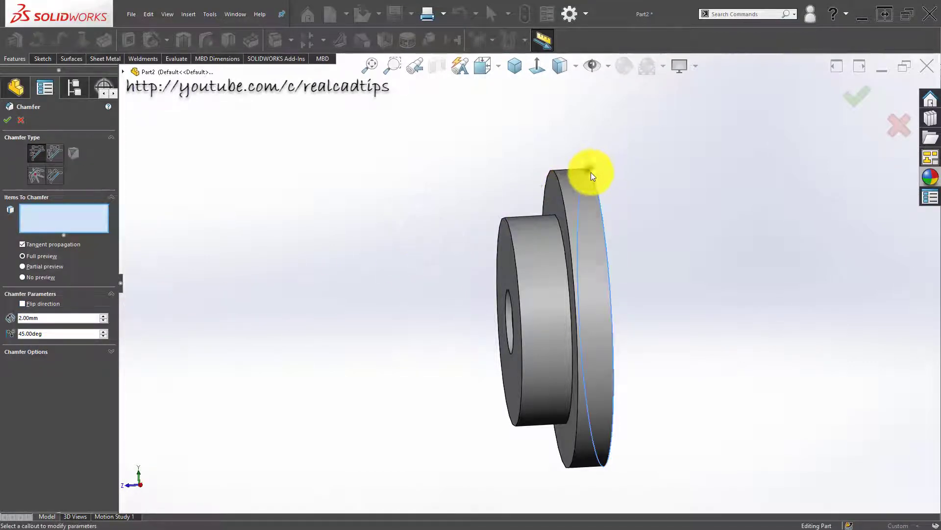
pyautogui.moveTo(566, 190); pyautogui.dragTo(562, 170, button='middle')
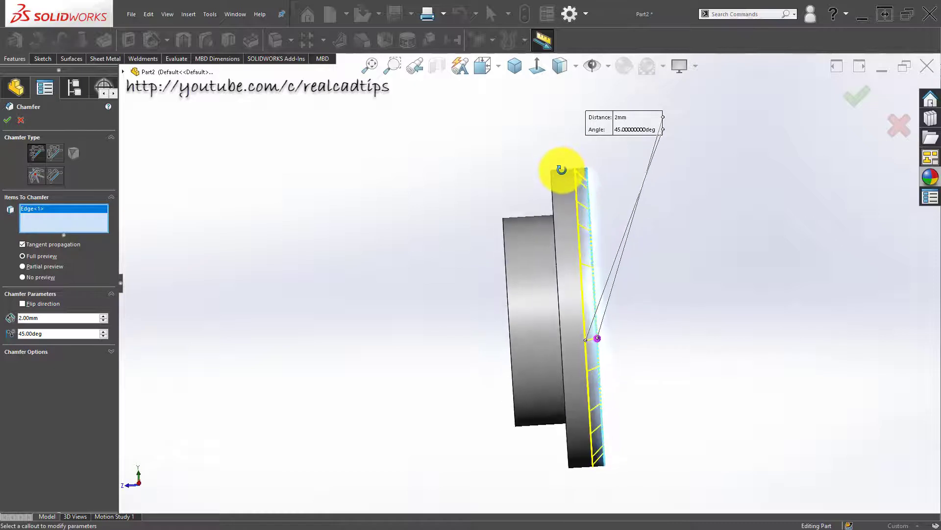
pyautogui.click(30, 317)
pyautogui.write('1')
pyautogui.press('Return')
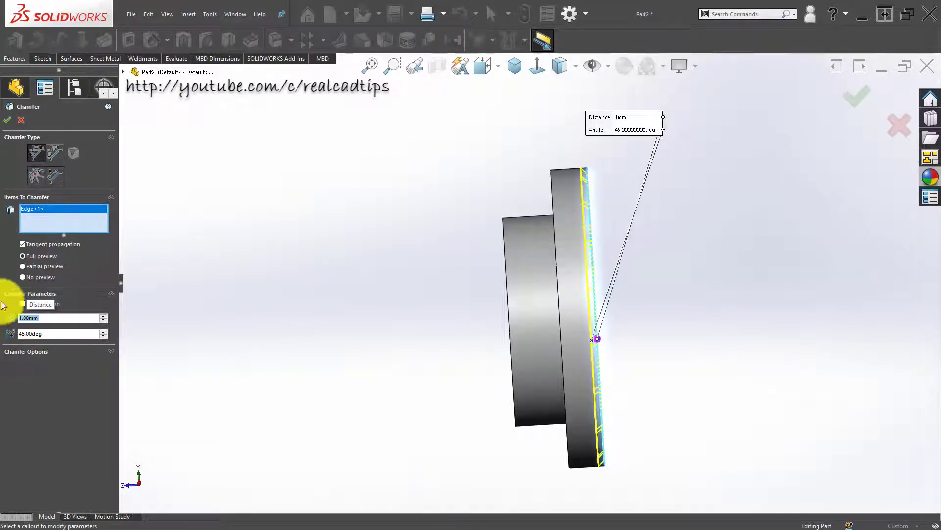
# Add the hub's outer front edge to the 1 mm chamfer and apply it.
pyautogui.moveTo(397, 282); pyautogui.dragTo(484, 260, button='middle')
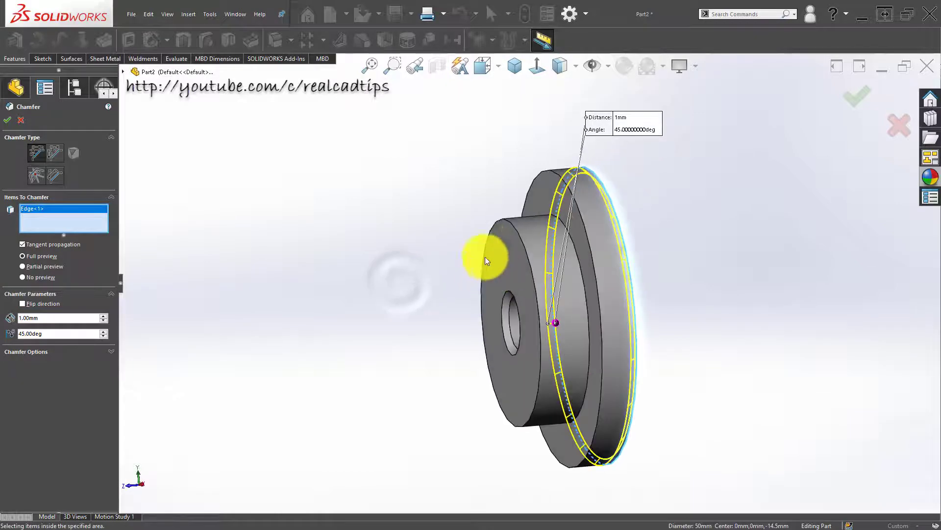
pyautogui.click(501, 218)
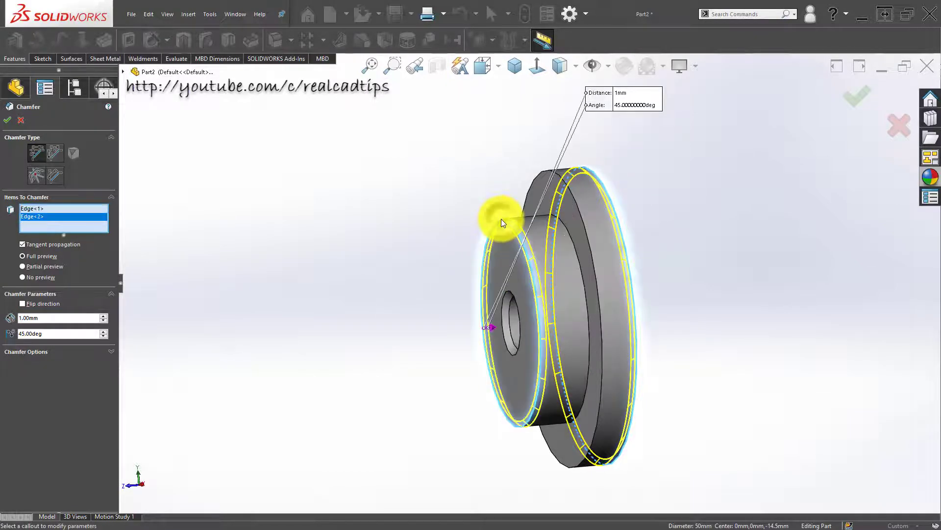
pyautogui.click(859, 93)
pyautogui.moveTo(561, 233); pyautogui.dragTo(437, 219, button='middle')
pyautogui.click(514, 65)
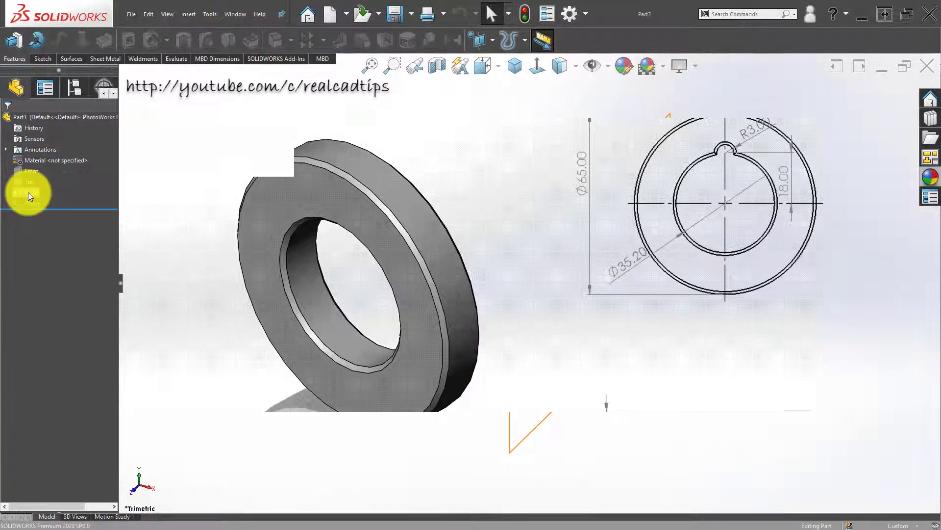
# Start a sketch on the Right plane and draw a vertical centerline about 23 mm long upward from the origin.
pyautogui.click(28, 192)
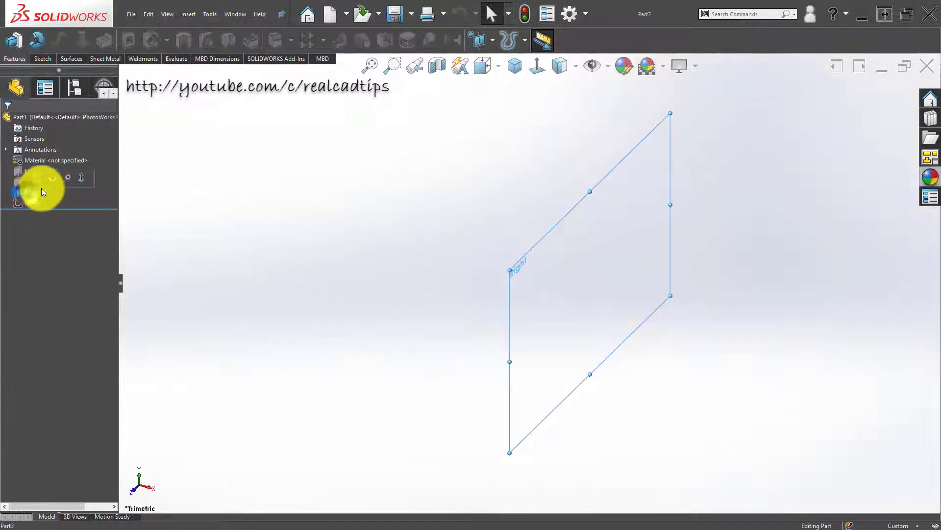
pyautogui.click(41, 185)
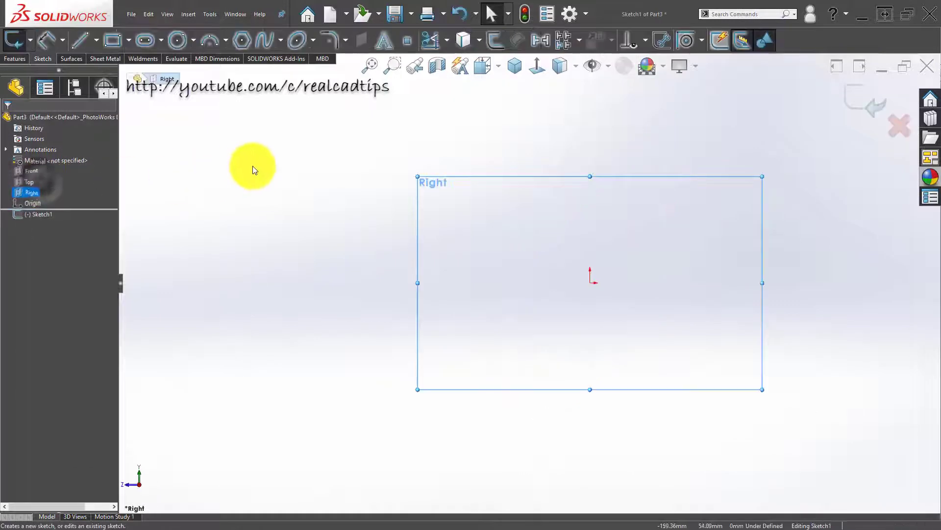
pyautogui.click(97, 40)
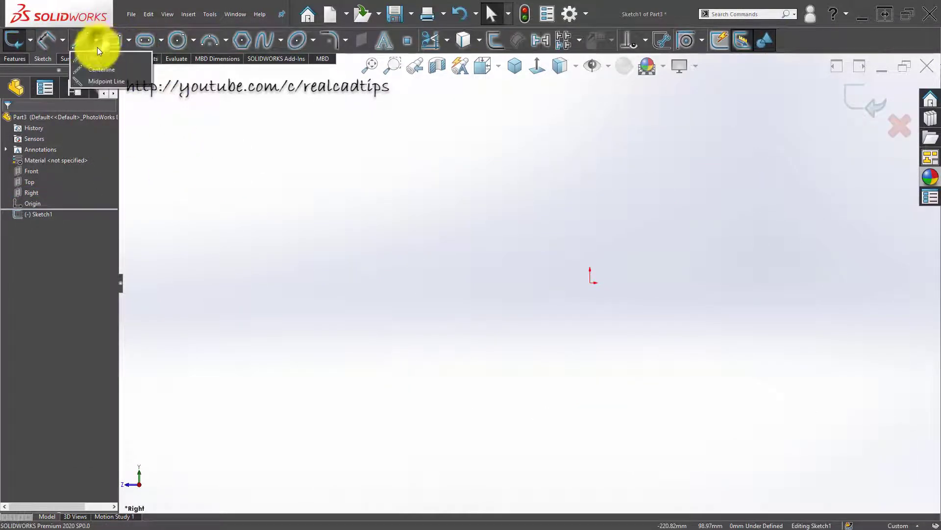
pyautogui.click(96, 72)
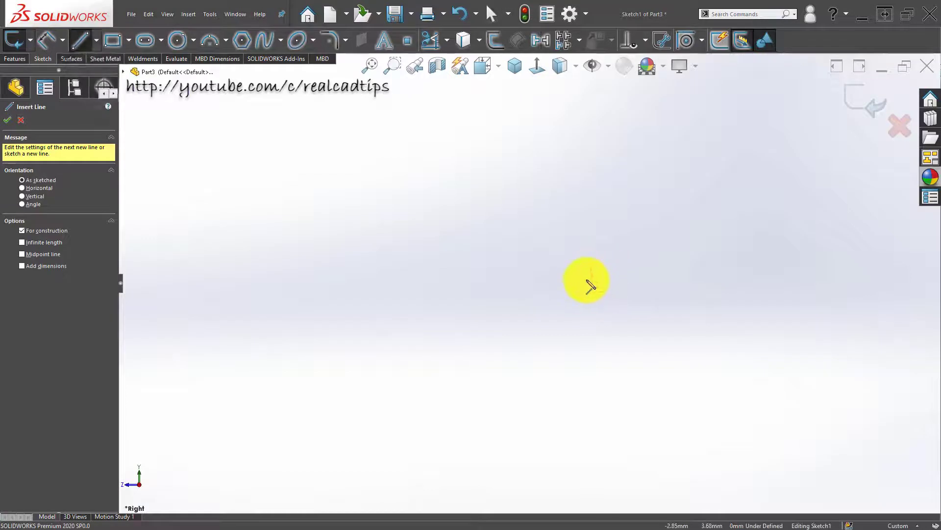
pyautogui.click(590, 258)
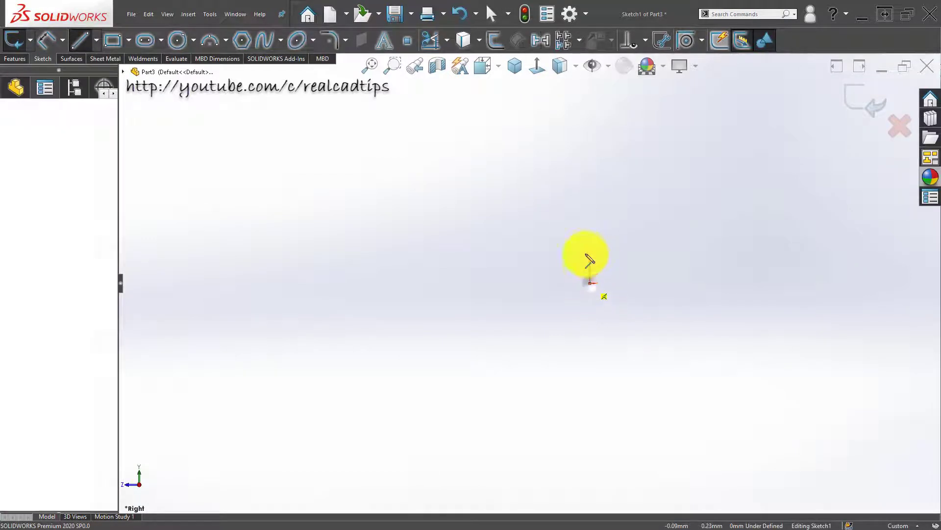
pyautogui.click(590, 232)
pyautogui.doubleClick(533, 251)
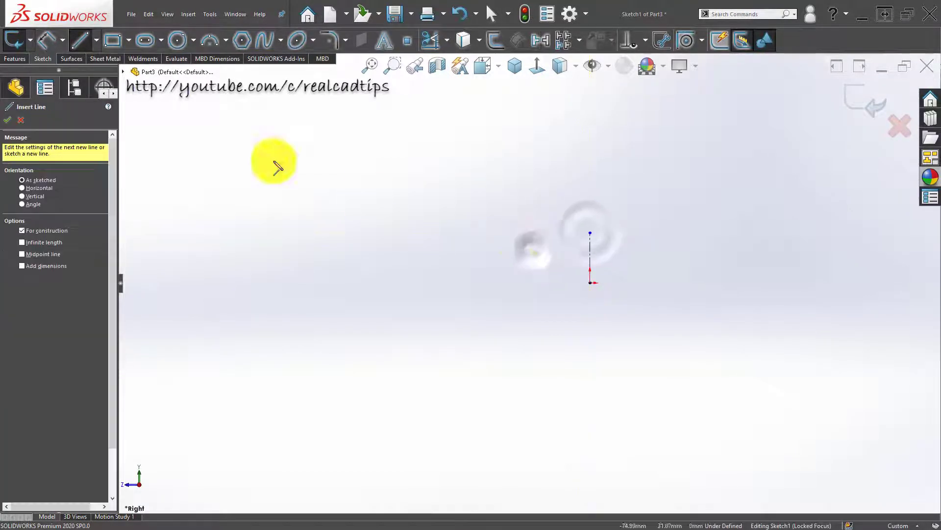
pyautogui.press('Escape')
# Sketch a corner rectangle about 25 mm wide and 59 mm tall, with its bottom edge level with the centerline's upper end.
pyautogui.click(113, 42)
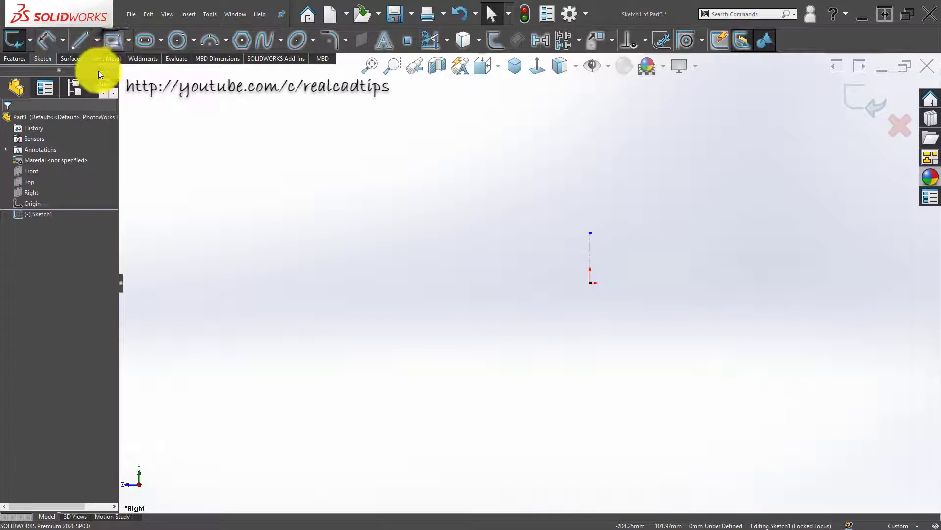
pyautogui.click(571, 233)
pyautogui.click(623, 108)
pyautogui.press('Escape')
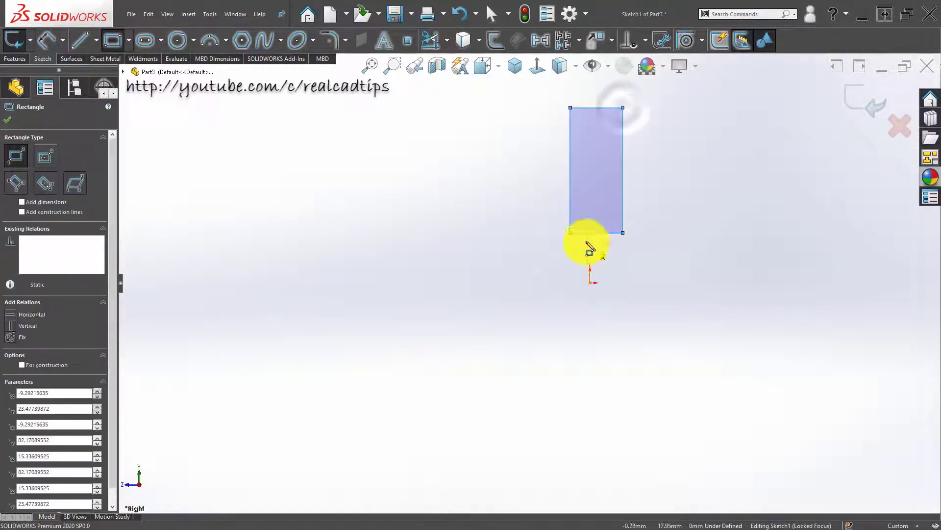
# Add a Midpoint relation between the vertical centerline's upper endpoint and the rectangle's bottom edge.
pyautogui.click(590, 232)
pyautogui.keyDown('ctrl'); pyautogui.click(602, 234); pyautogui.keyUp('ctrl')
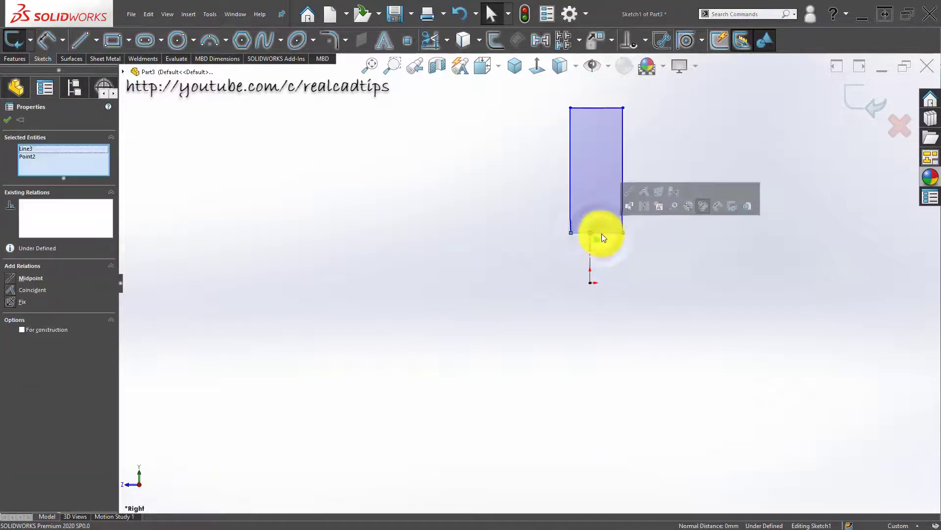
pyautogui.click(631, 193)
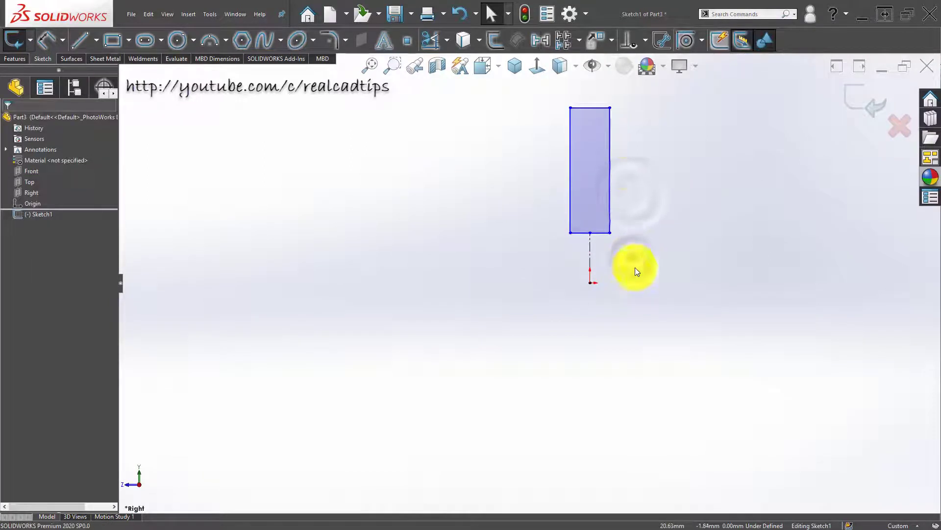
# Dimension the rectangle's width between its vertical edges as 11 mm.
pyautogui.moveTo(635, 267); pyautogui.dragTo(633, 220, button='right')
pyautogui.click(569, 141)
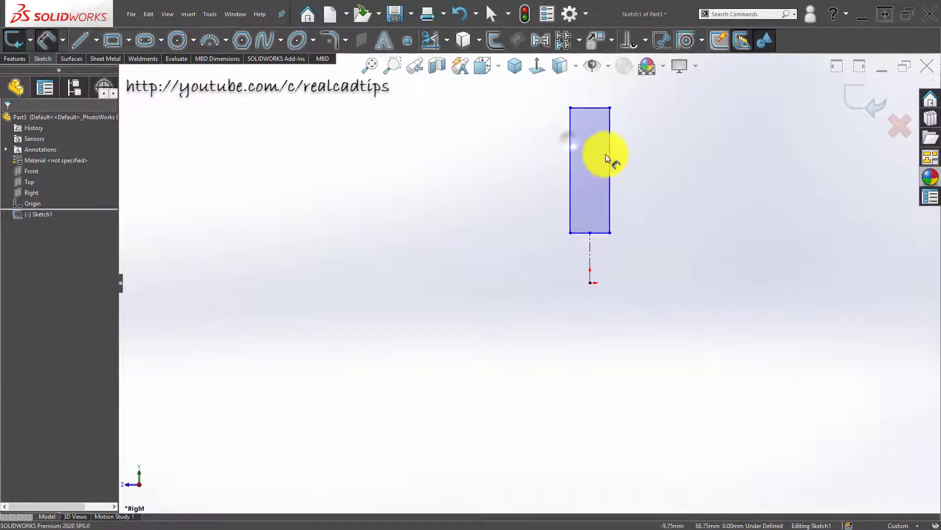
pyautogui.click(611, 152)
pyautogui.scroll(3, 591, 120)
pyautogui.scroll(-3, 593, 125)
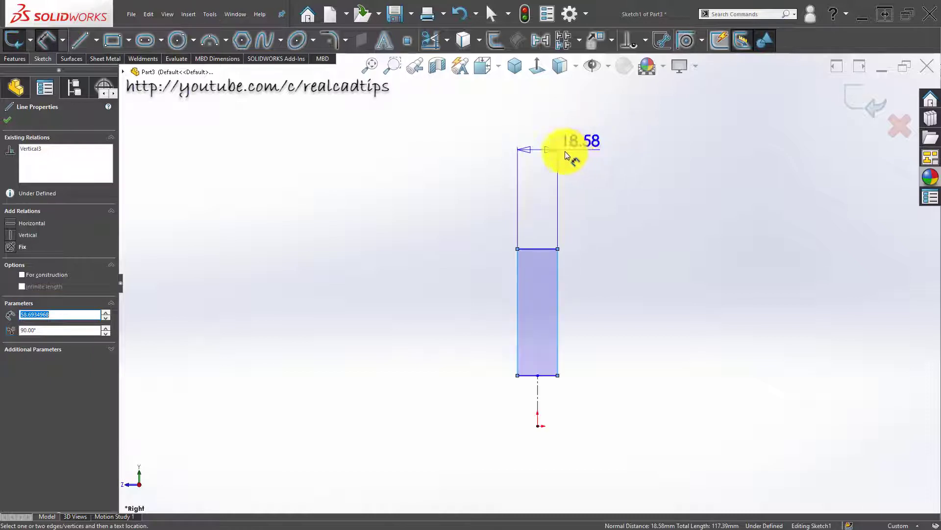
pyautogui.click(602, 199)
pyautogui.write('11')
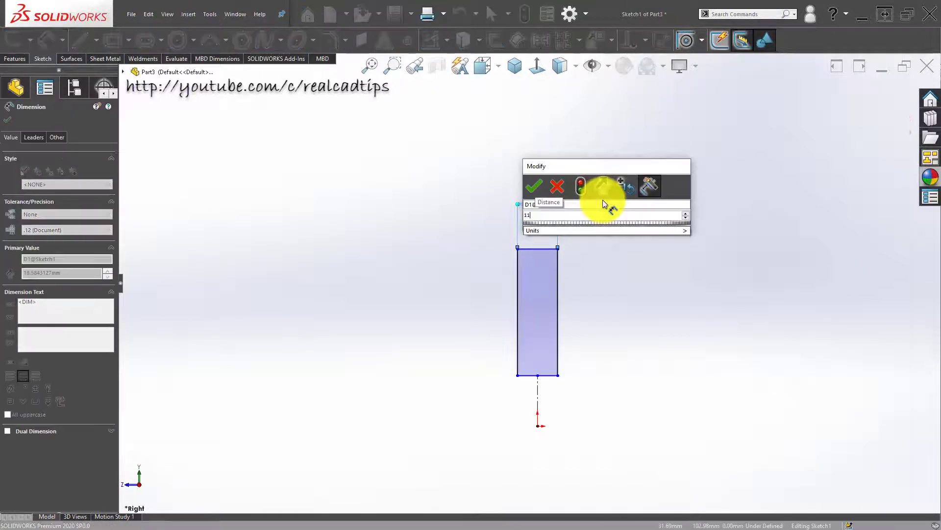
pyautogui.press('Return')
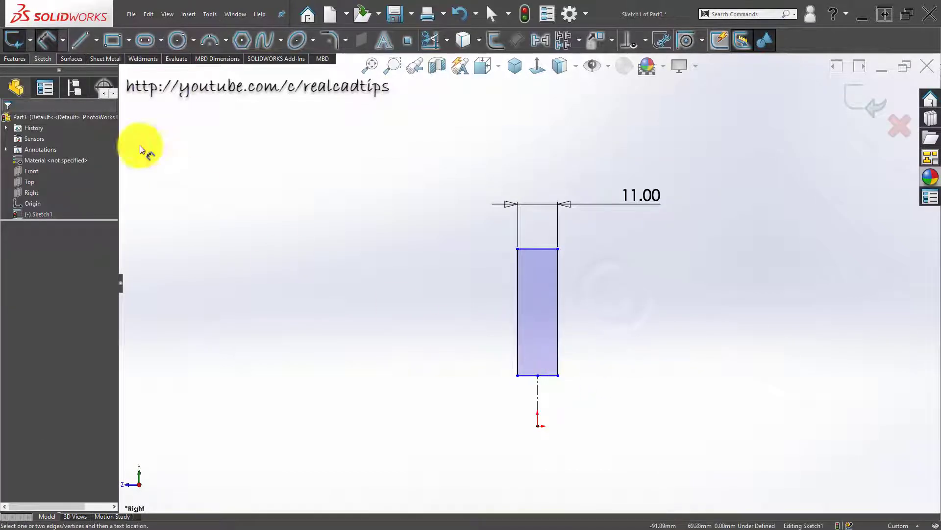
pyautogui.press('Escape')
# Draw a horizontal centerline about 24 mm long from the origin as the revolve axis.
pyautogui.click(96, 40)
pyautogui.click(101, 72)
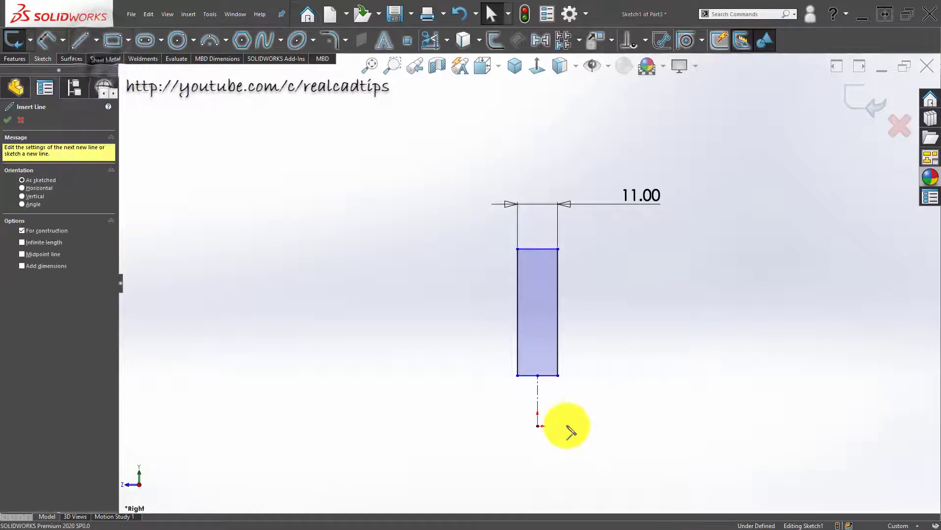
pyautogui.click(537, 425)
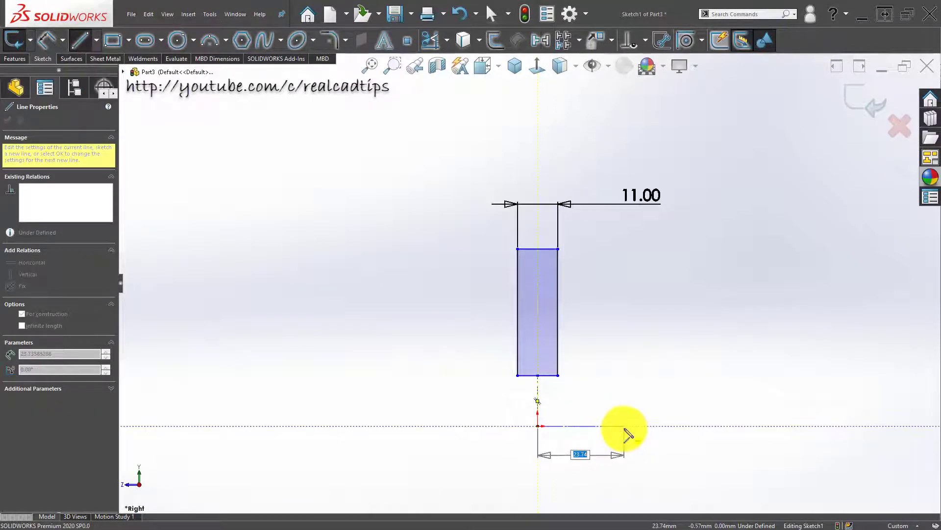
pyautogui.click(625, 426)
pyautogui.press('Escape')
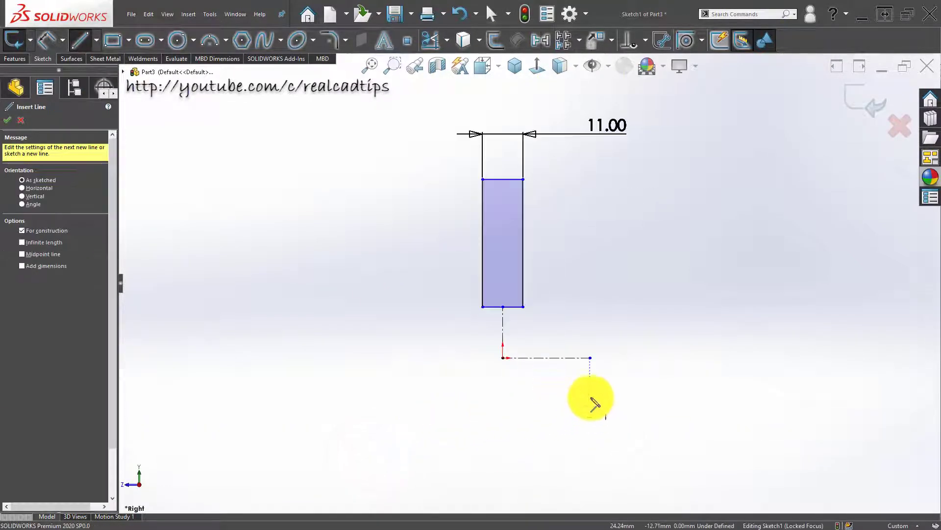
pyautogui.press('Escape')
# Dimension the rectangle's bottom edge about the horizontal centerline as a 35.2 mm inner diameter.
pyautogui.moveTo(470, 415); pyautogui.dragTo(489, 320, button='right')
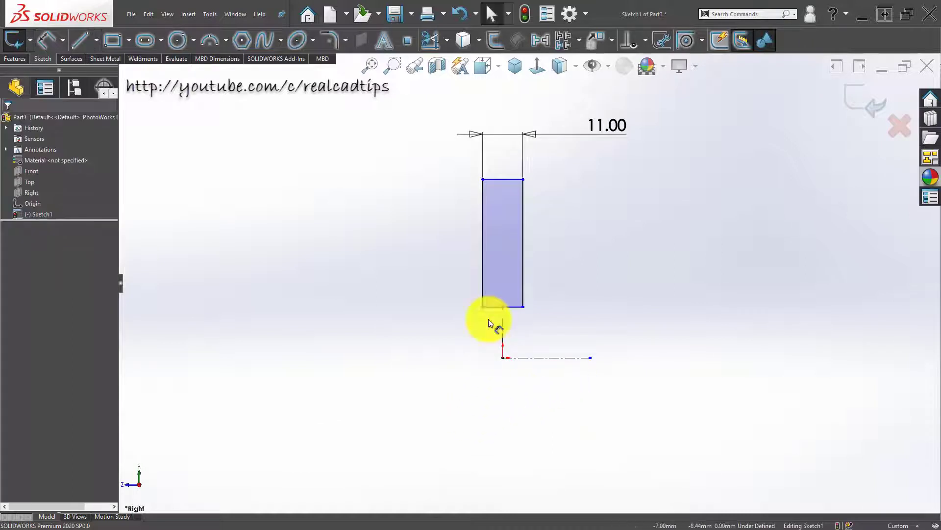
pyautogui.click(514, 308)
pyautogui.click(536, 358)
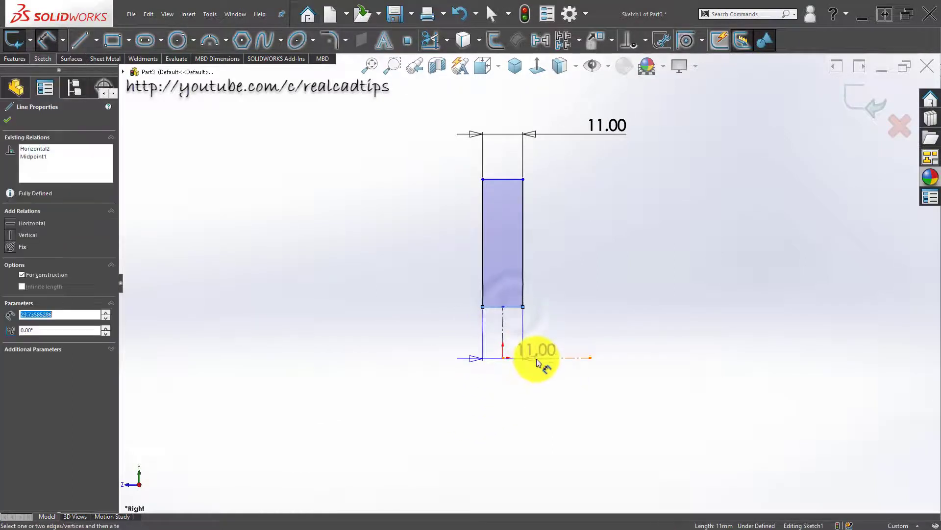
pyautogui.click(408, 378)
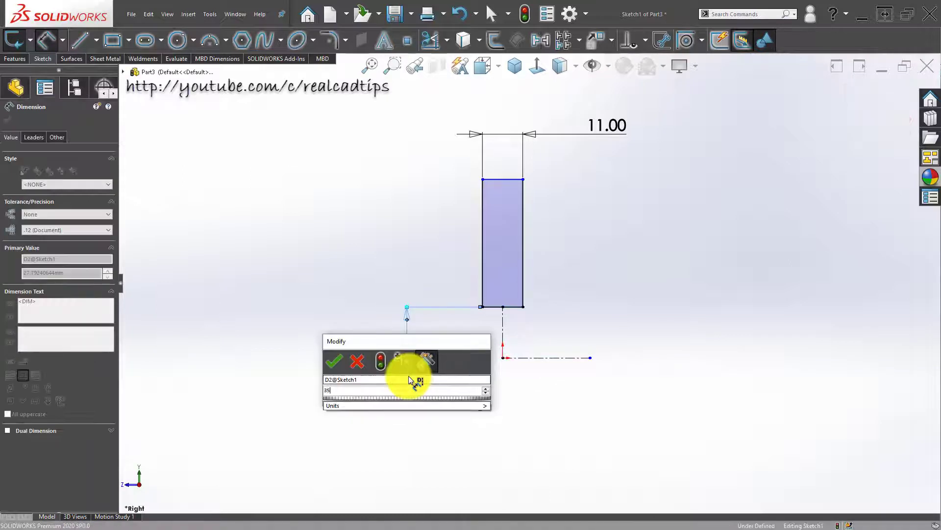
pyautogui.write('35.2')
pyautogui.press('Return')
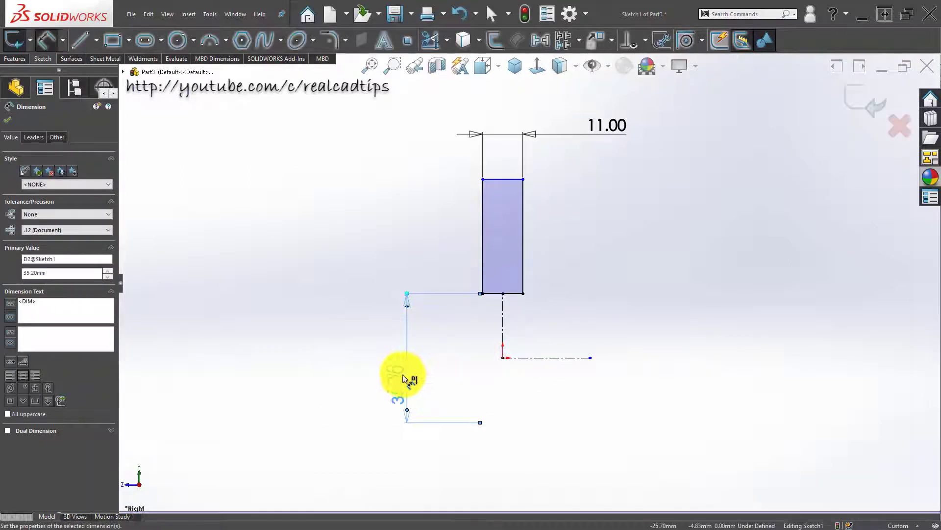
# Dimension the rectangle's top edge about the horizontal centerline as a 65 mm outer diameter.
pyautogui.click(515, 180)
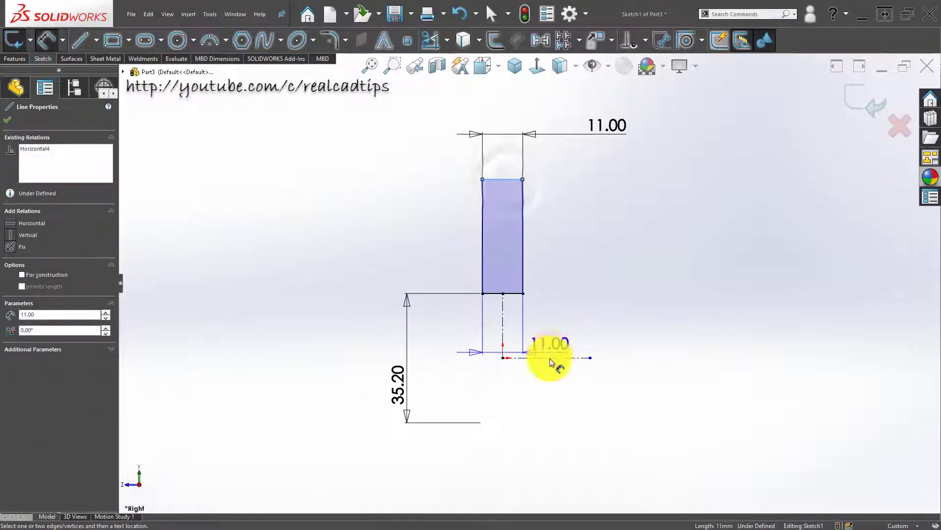
pyautogui.click(551, 358)
pyautogui.click(359, 415)
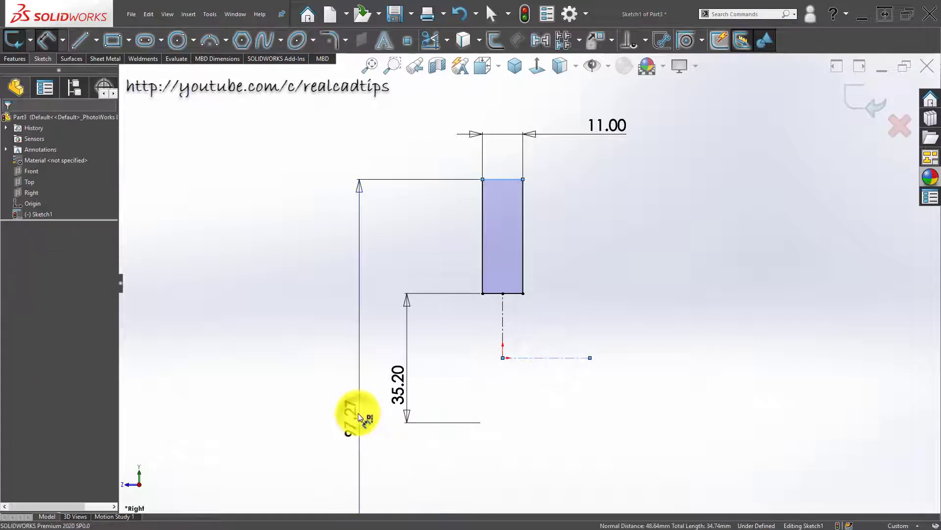
pyautogui.write('65')
pyautogui.press('Return')
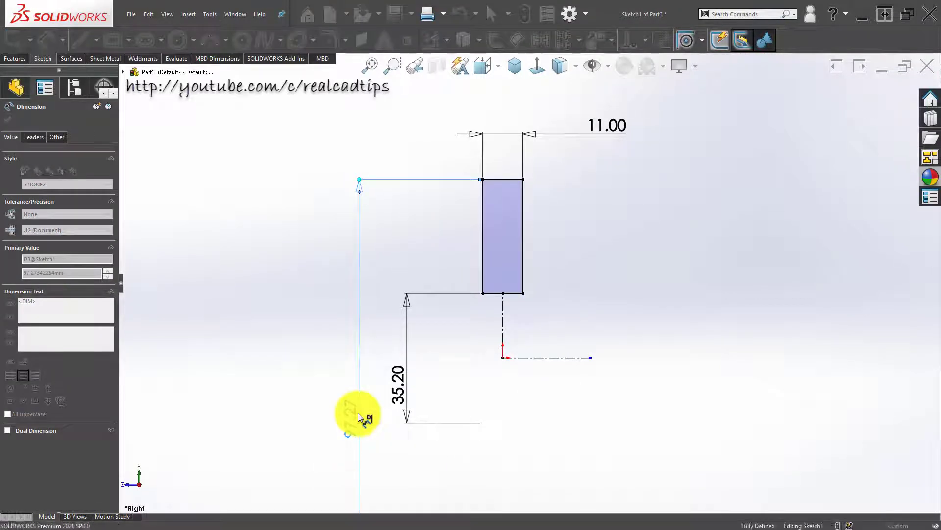
# Revolve the dimensioned rectangle 360 degrees about the horizontal centerline to form the ring.
pyautogui.click(293, 219)
pyautogui.press('Escape')
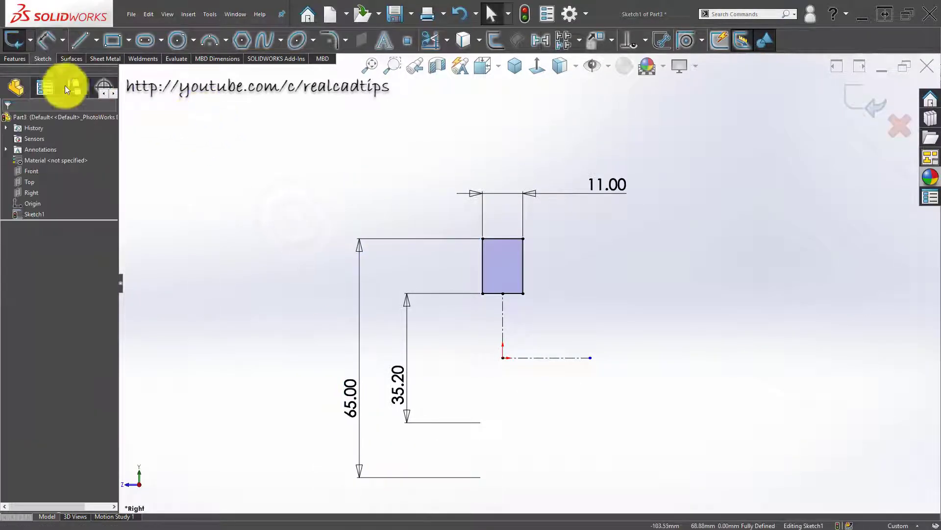
pyautogui.click(16, 60)
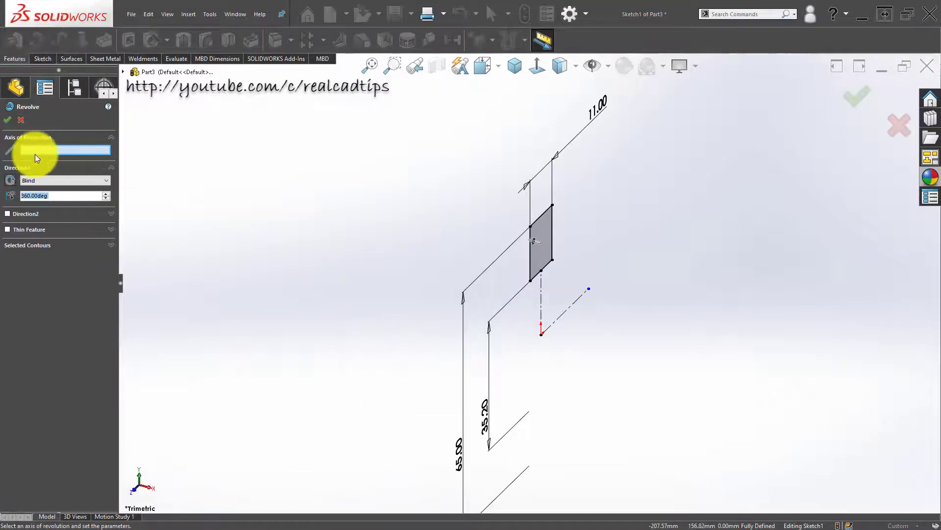
pyautogui.click(567, 309)
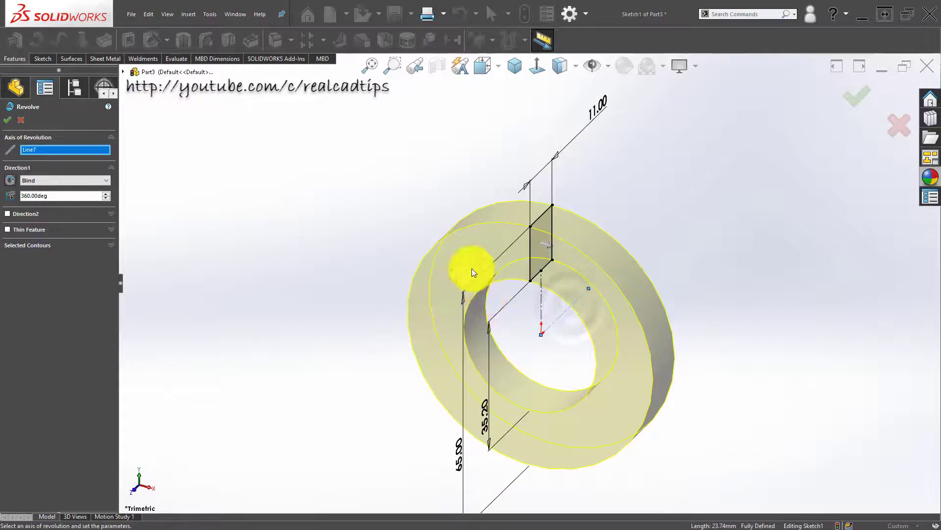
pyautogui.moveTo(472, 266); pyautogui.dragTo(378, 280, button='middle')
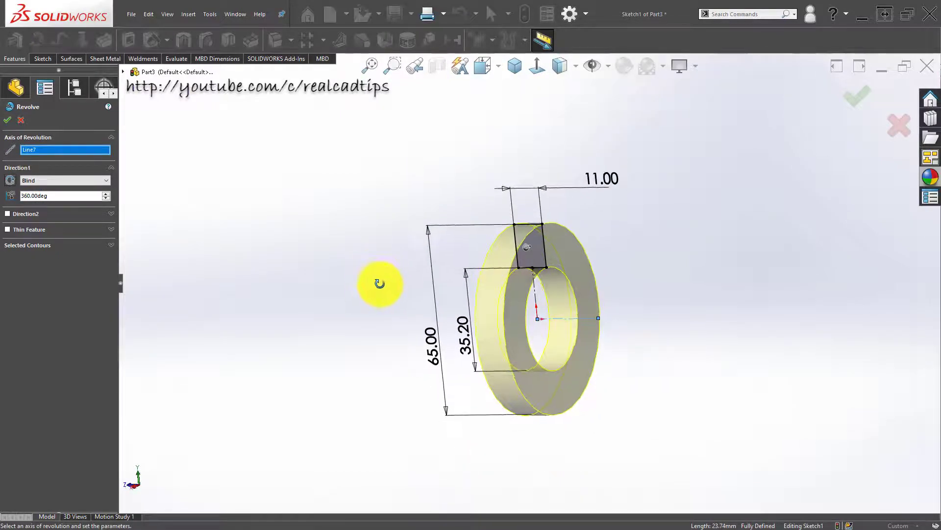
pyautogui.click(861, 103)
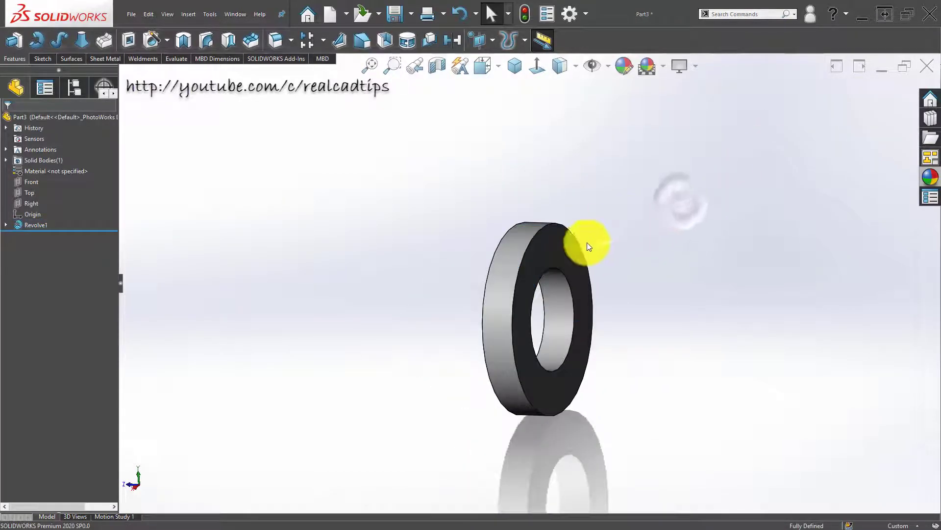
# Chamfer the edges of the ring's outer and inner cylindrical faces by 1 mm at 45 degrees.
pyautogui.click(290, 40)
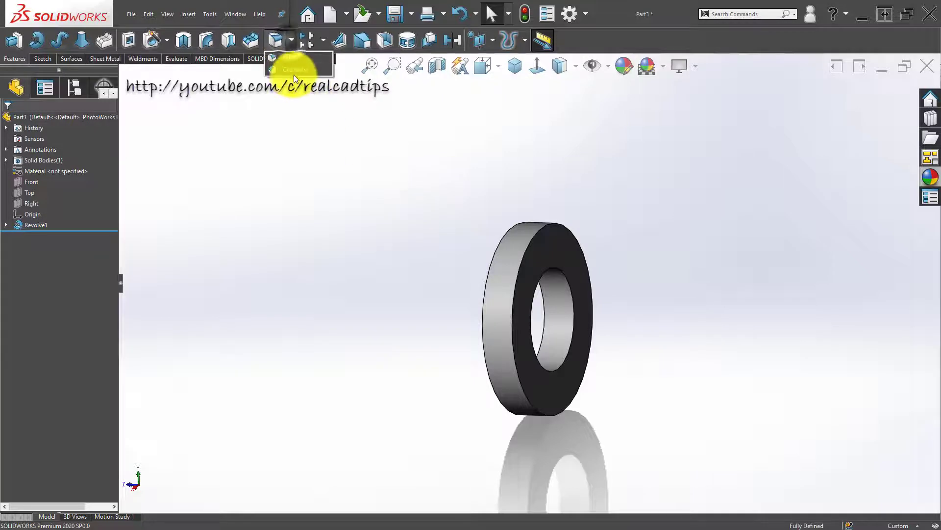
pyautogui.click(293, 72)
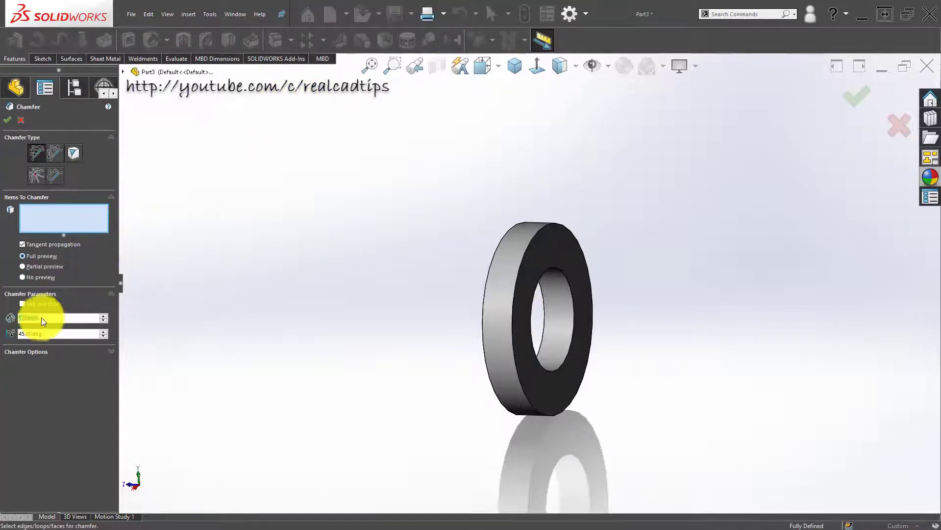
pyautogui.click(513, 240)
pyautogui.click(555, 312)
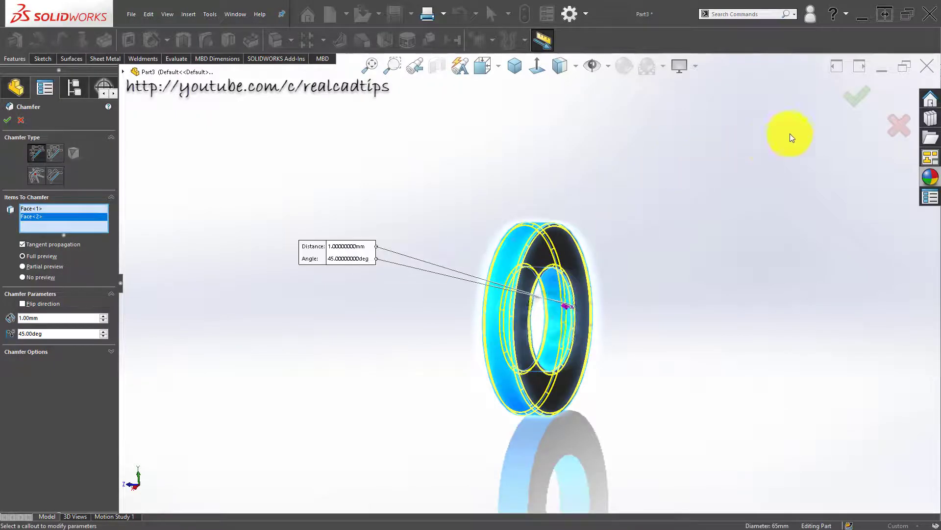
pyautogui.click(856, 96)
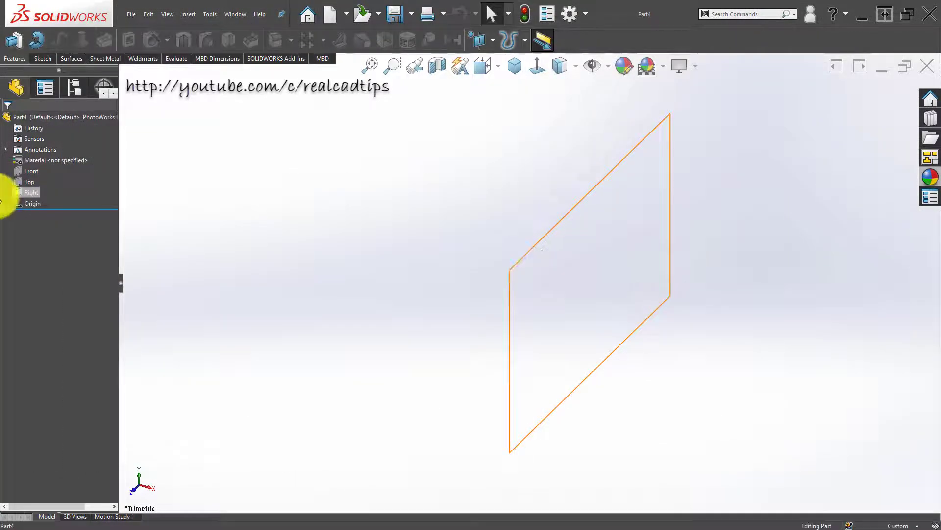
# Sketch a circle about 101 mm in diameter centered on the origin on the Right plane of the new part.
pyautogui.click(32, 192)
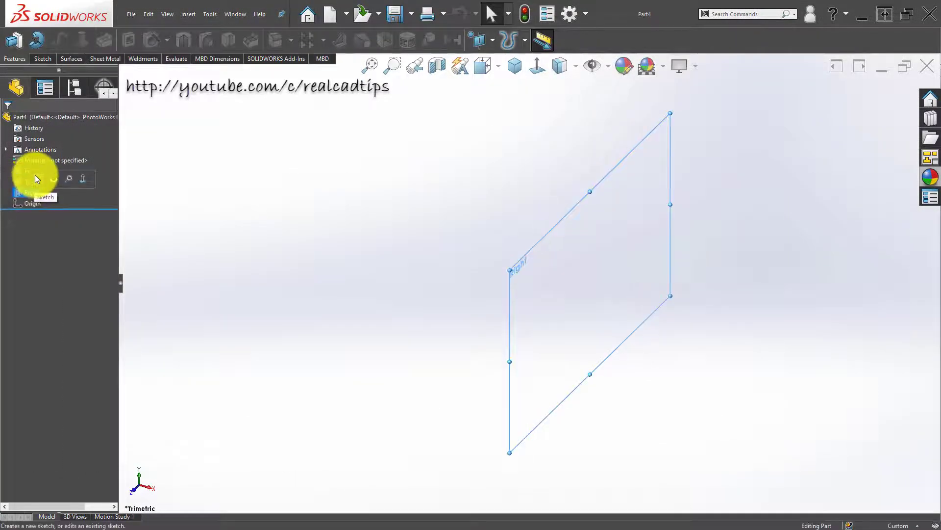
pyautogui.click(34, 174)
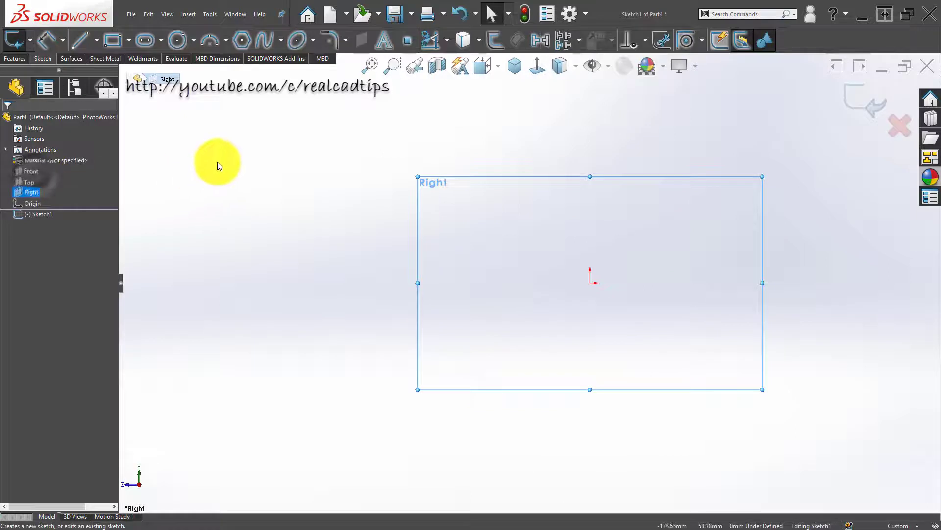
pyautogui.click(179, 40)
pyautogui.click(590, 282)
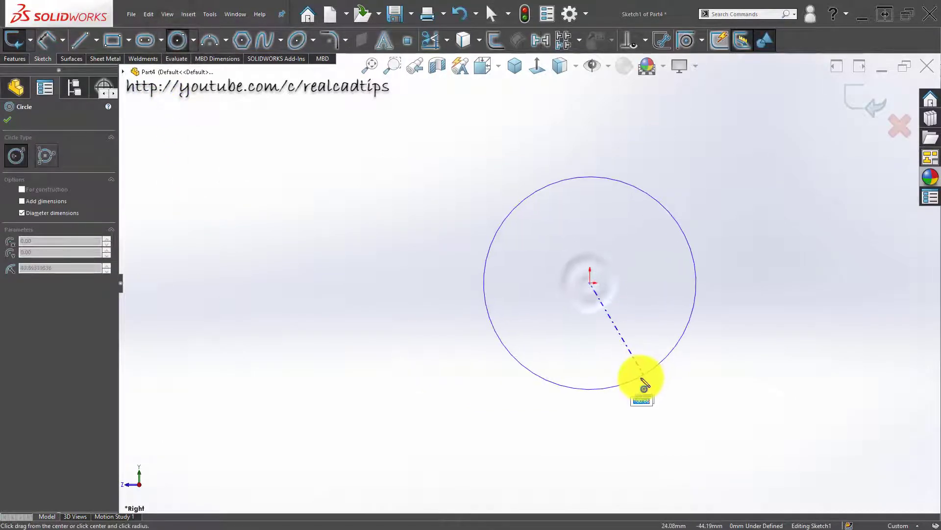
pyautogui.click(640, 377)
pyautogui.press('Escape')
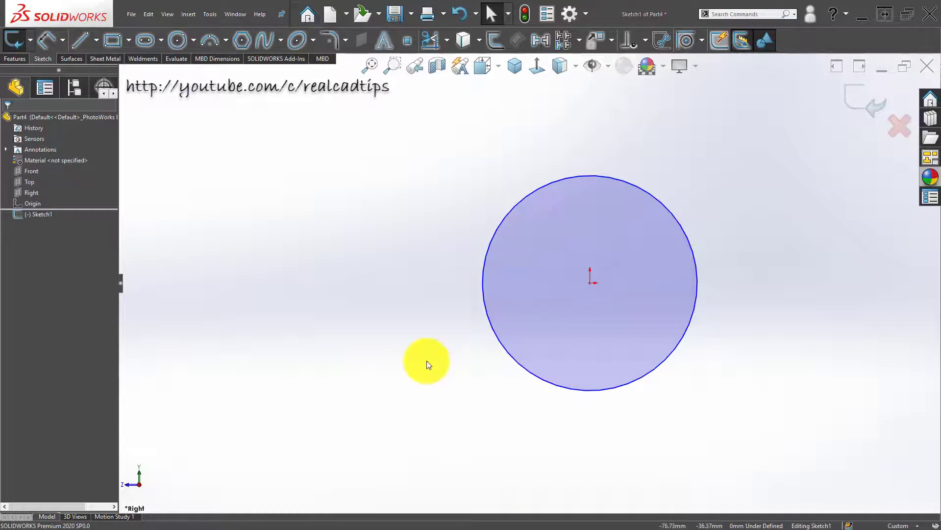
# Dimension the circle's diameter as 170 mm.
pyautogui.moveTo(426, 360); pyautogui.dragTo(428, 309, button='right')
pyautogui.click(524, 199)
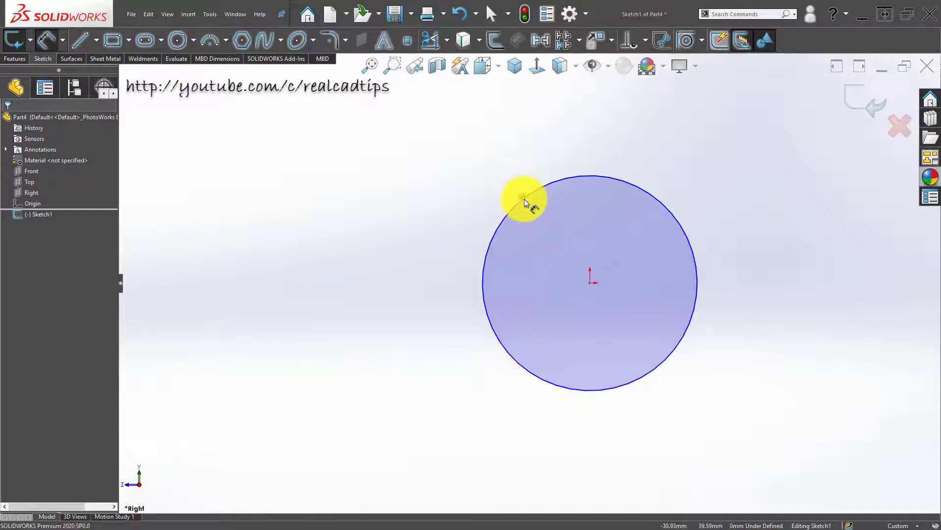
pyautogui.click(444, 212)
pyautogui.write('170')
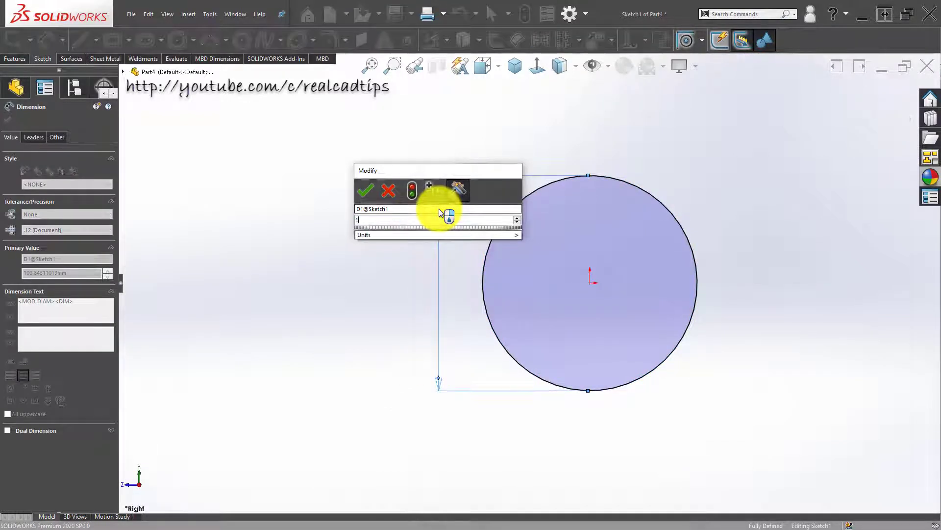
pyautogui.press('Return')
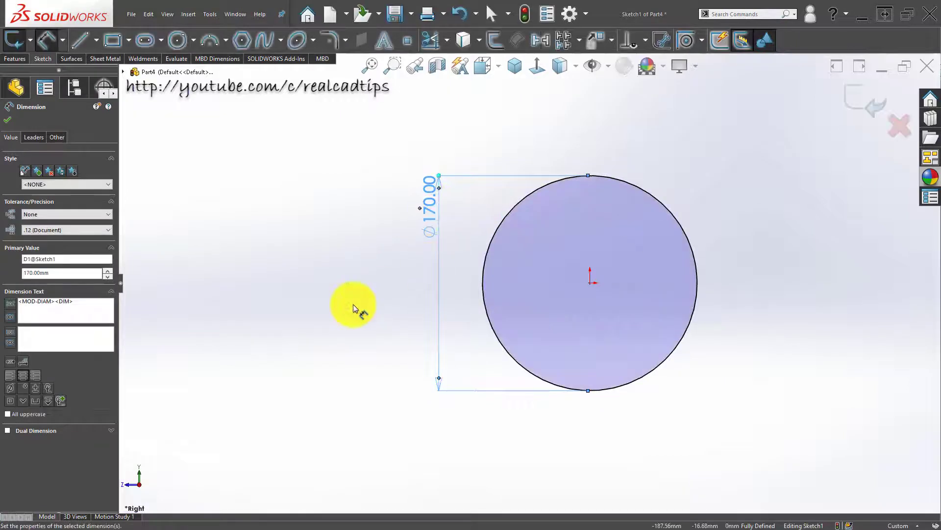
pyautogui.click(353, 304)
pyautogui.scroll(-2, 650, 248)
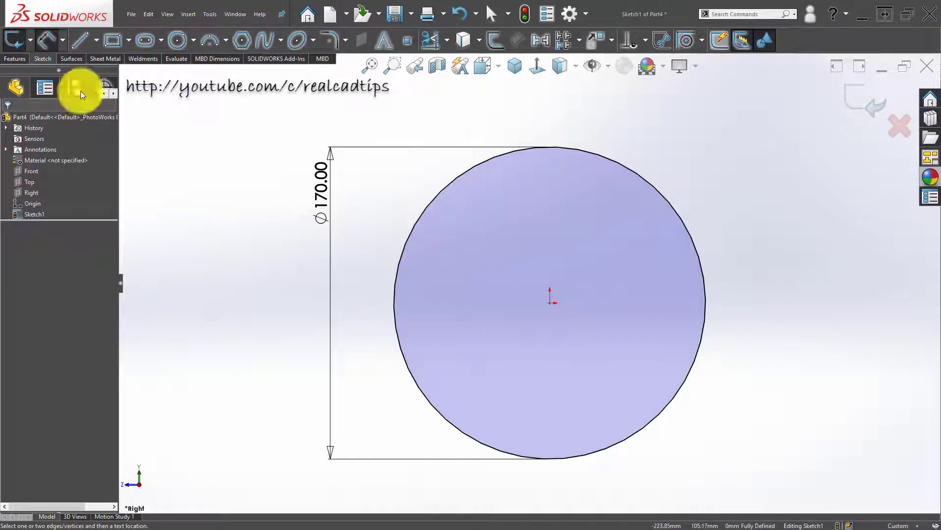
# Extrude the circle 10 mm with the Mid Plane end condition to form a disc.
pyautogui.click(8, 60)
pyautogui.click(16, 38)
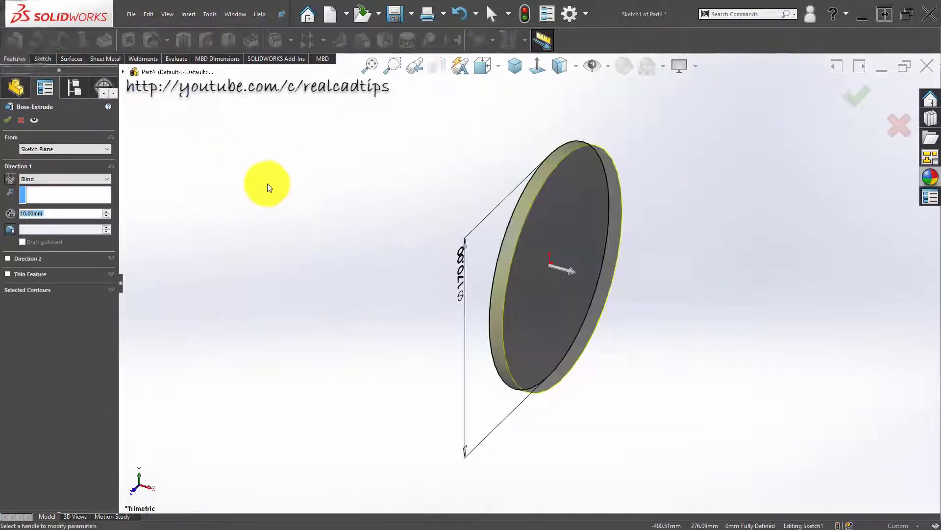
pyautogui.click(63, 179)
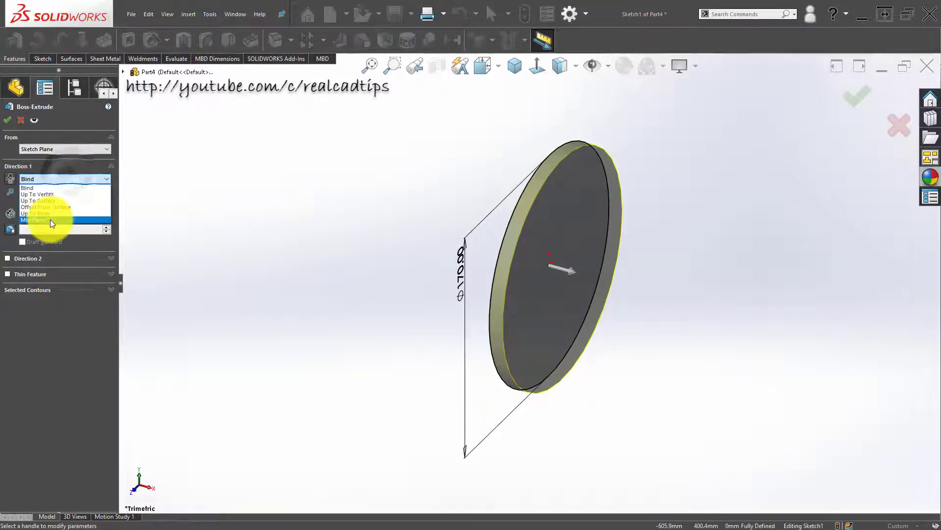
pyautogui.click(50, 219)
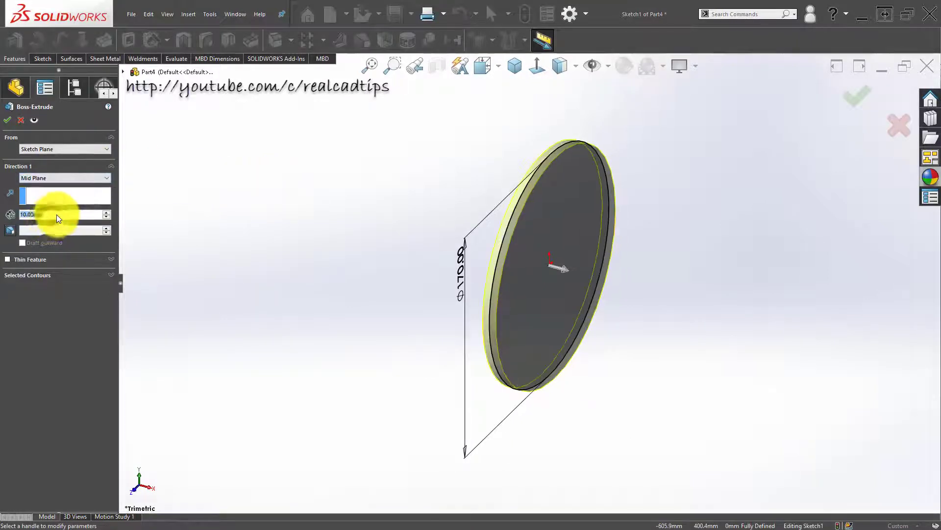
pyautogui.click(10, 121)
# Sketch a circle about 130 mm in diameter centered on the origin on the disc's flat face.
pyautogui.click(516, 66)
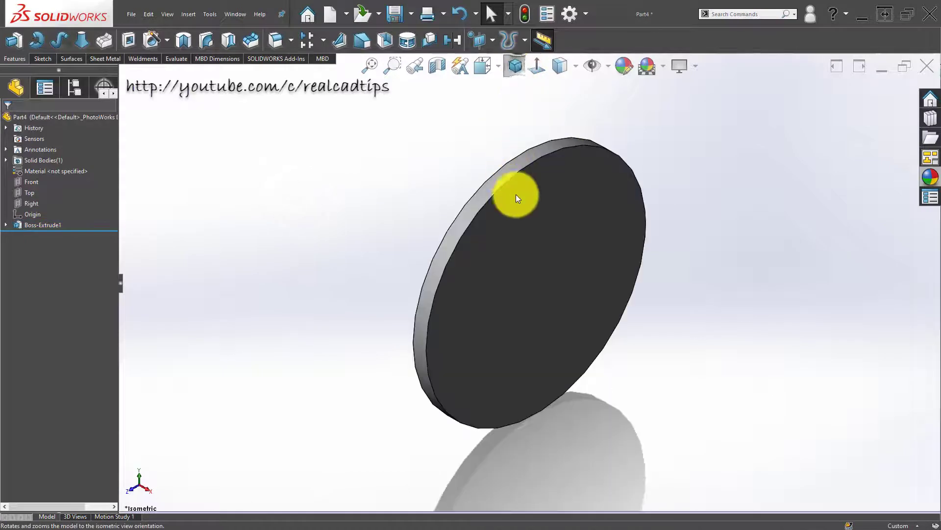
pyautogui.click(518, 198)
pyautogui.click(580, 196)
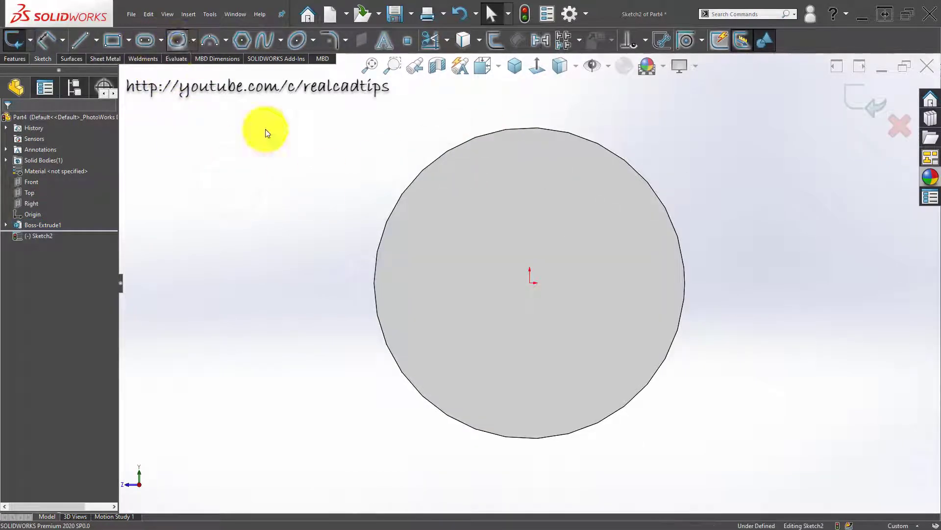
pyautogui.click(530, 283)
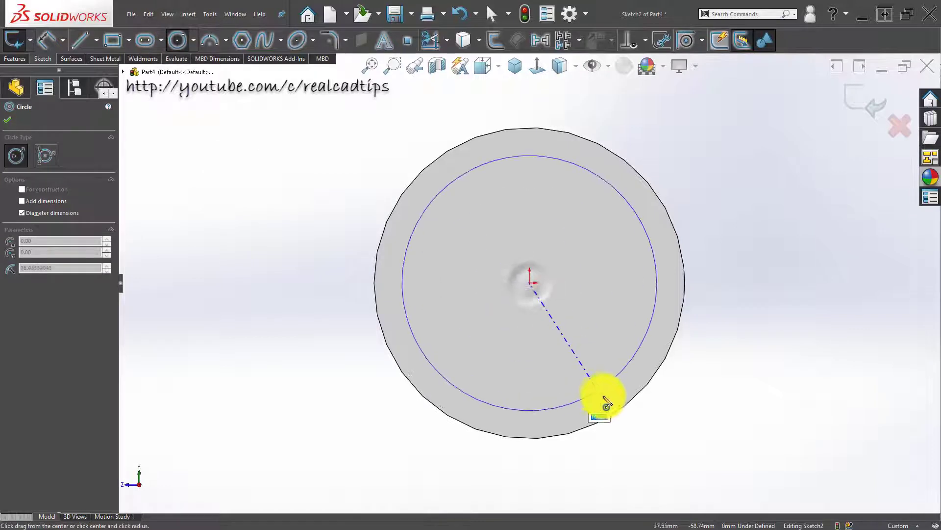
pyautogui.click(591, 385)
pyautogui.press('Escape')
# Dimension the sketched circle on the disc face as 130 mm in diameter.
pyautogui.moveTo(697, 411); pyautogui.dragTo(696, 214, button='right')
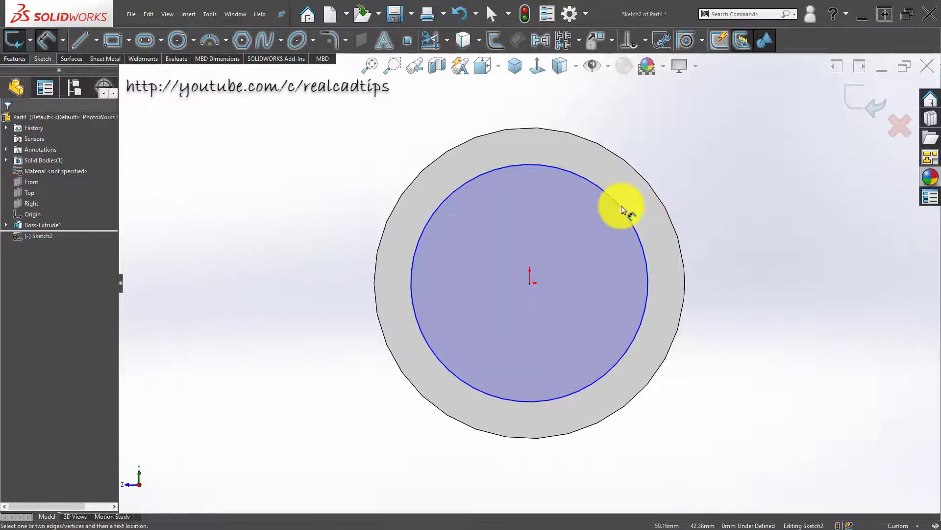
pyautogui.click(622, 205)
pyautogui.click(695, 209)
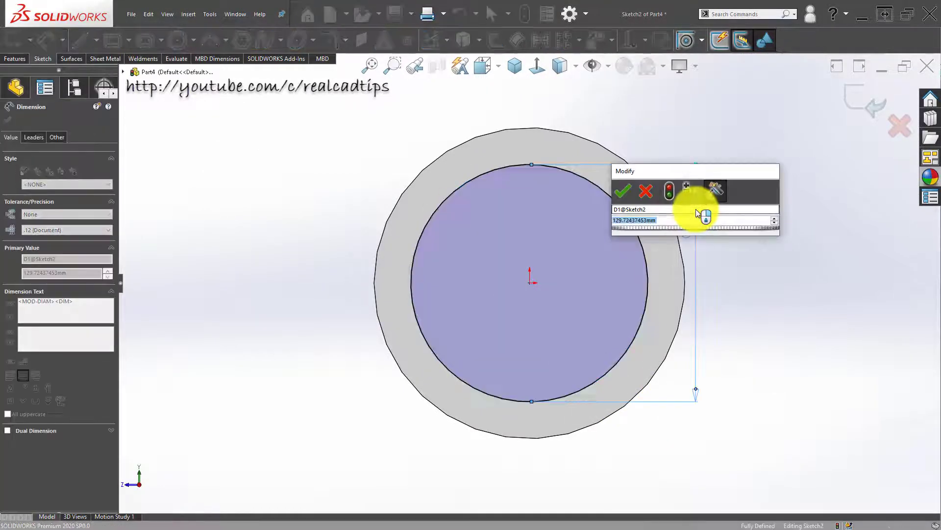
pyautogui.write('130')
pyautogui.press('Return')
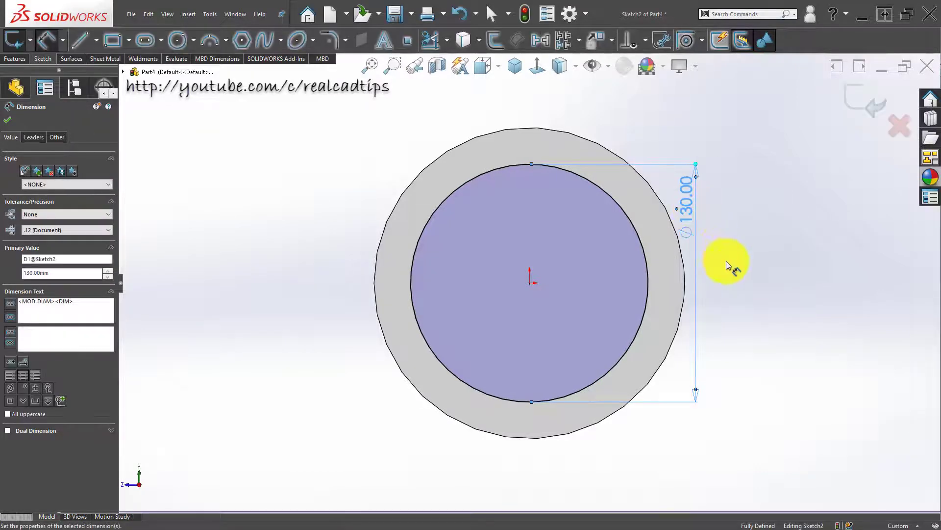
pyautogui.click(728, 265)
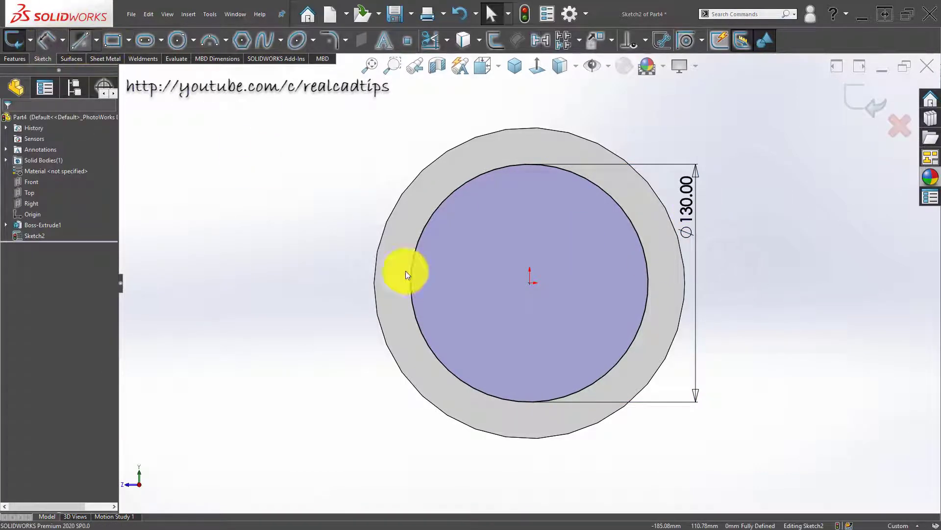
# Draw a vertical line from the origin to the top of the 130 mm circle and exit the sketch.
pyautogui.click(530, 282)
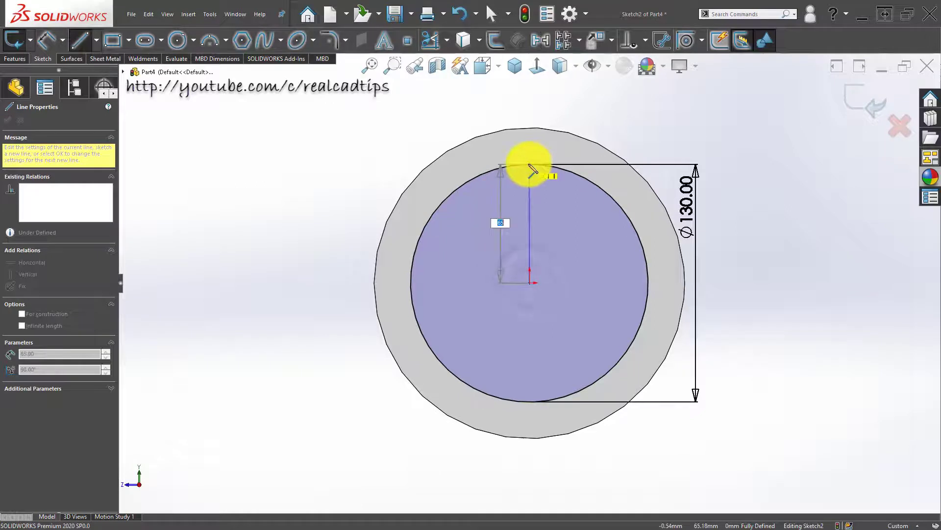
pyautogui.click(530, 164)
pyautogui.doubleClick(492, 216)
pyautogui.click(867, 98)
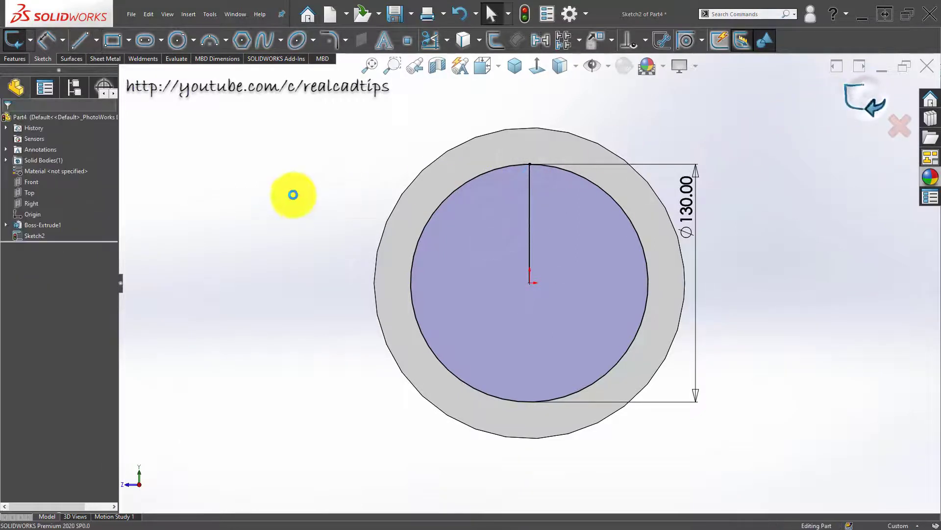
# Create an ISO drill-size Ø14.0 Through All hole on the disc face at the vertical line's upper endpoint.
pyautogui.click(176, 122)
pyautogui.click(146, 39)
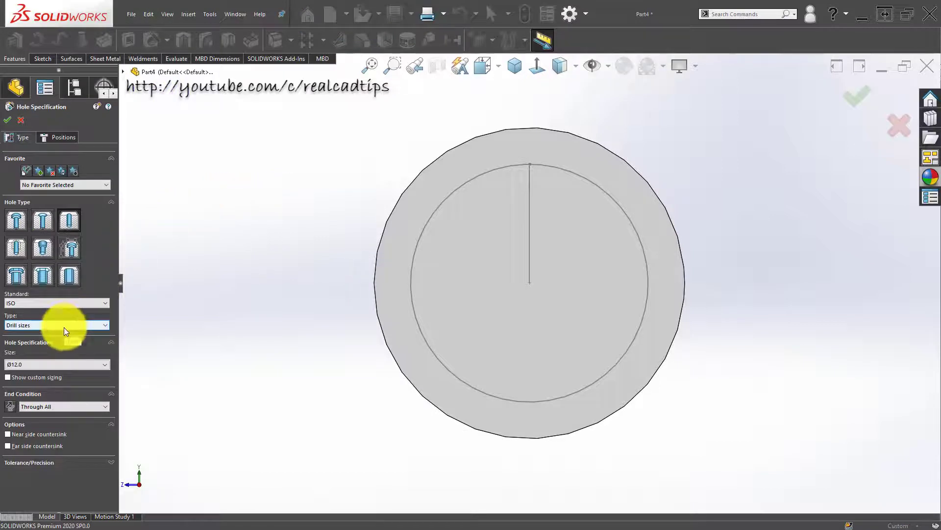
pyautogui.click(81, 364)
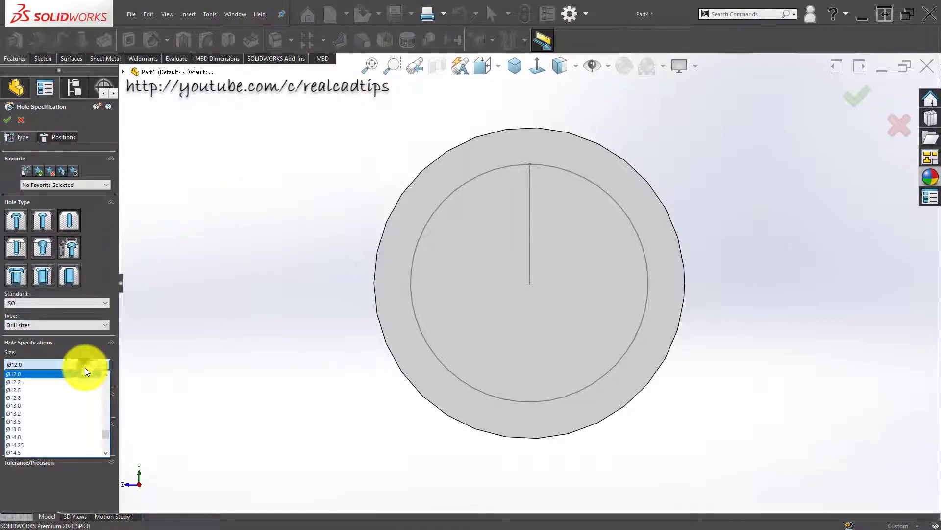
pyautogui.click(72, 432)
pyautogui.click(61, 137)
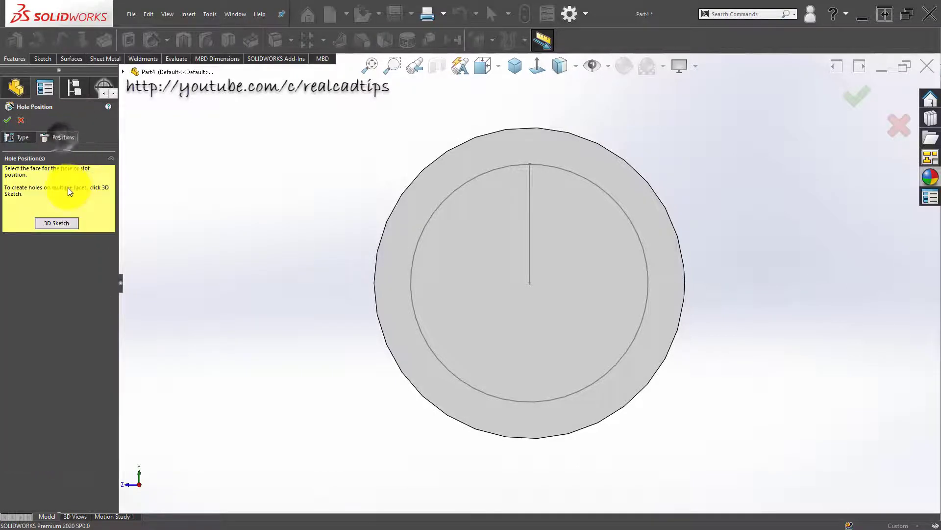
pyautogui.click(530, 164)
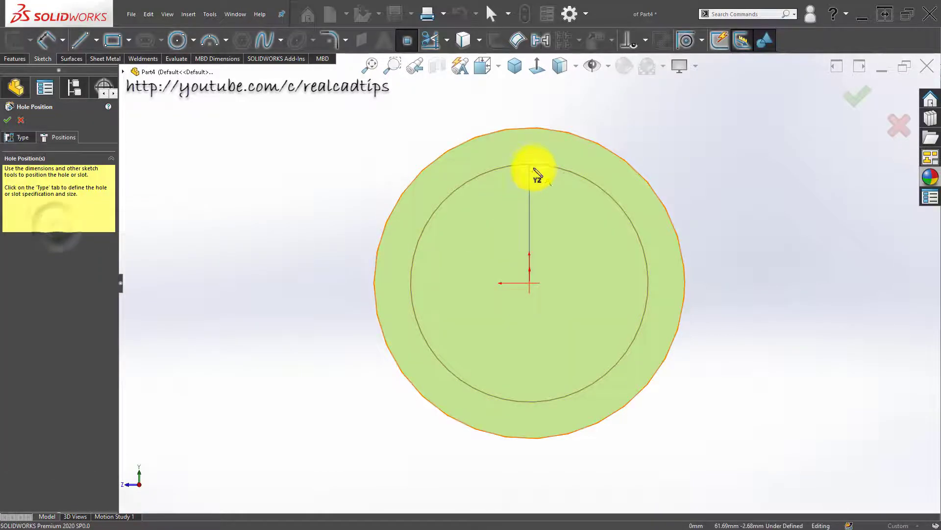
pyautogui.click(853, 97)
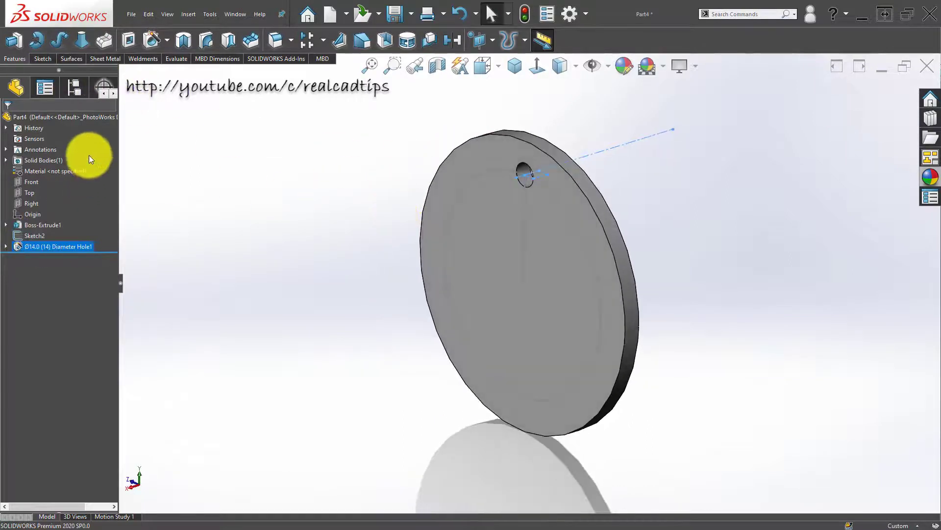
# Apply a yellow color (RGB 255, 255, 0) to the 14 mm hole feature.
pyautogui.rightClick(78, 245)
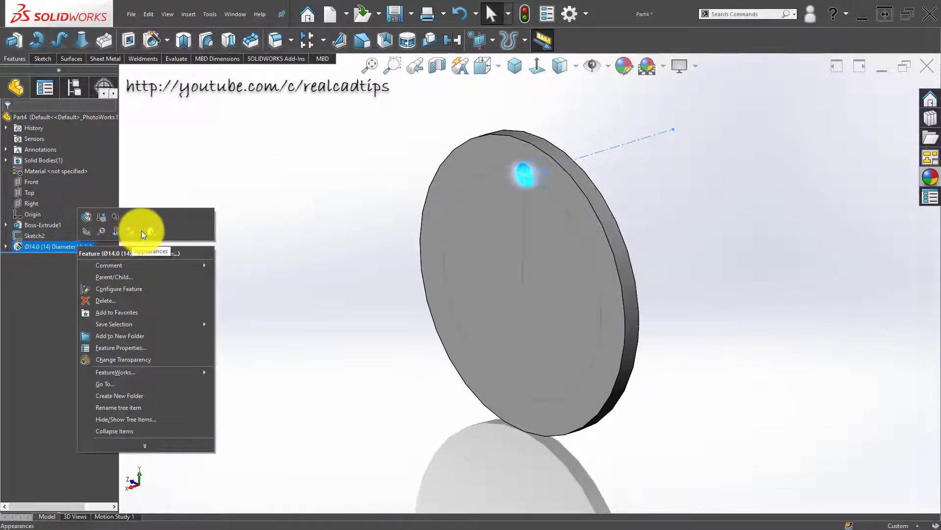
pyautogui.click(141, 231)
pyautogui.click(148, 266)
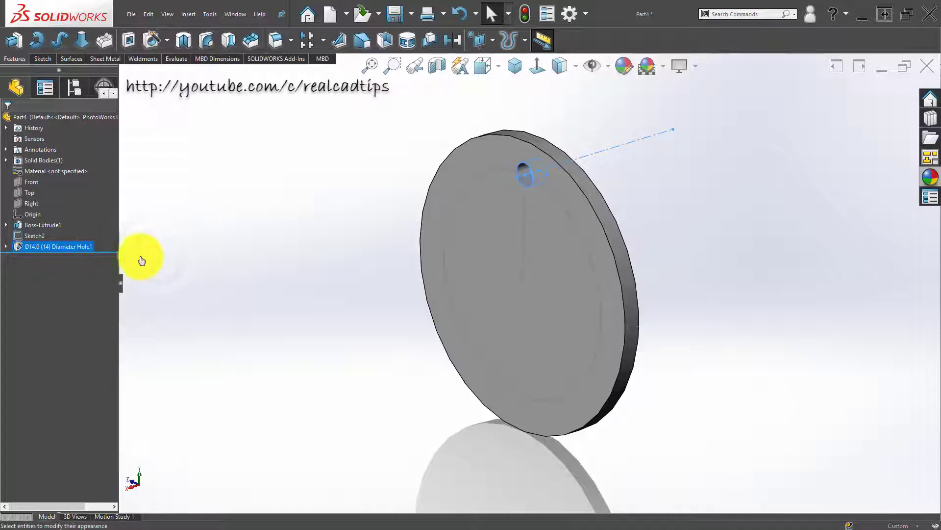
pyautogui.click(49, 325)
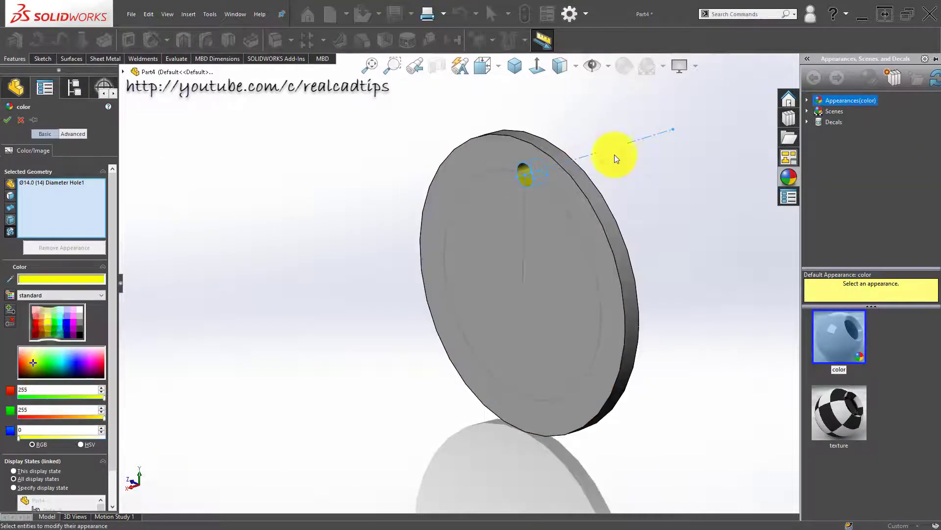
pyautogui.click(856, 96)
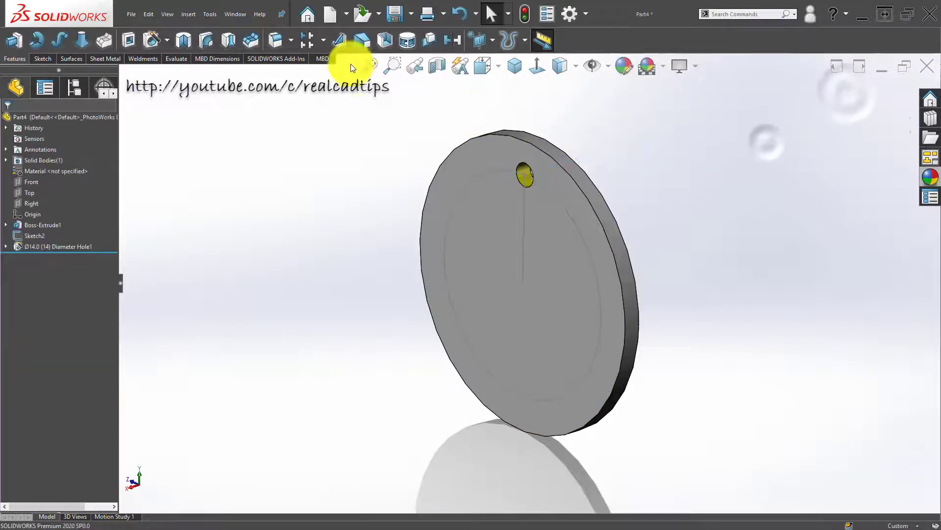
# Create a circular pattern of the 14 mm hole around the disc's rim face with 8 equally spaced instances over 360°.
pyautogui.click(324, 41)
pyautogui.click(336, 69)
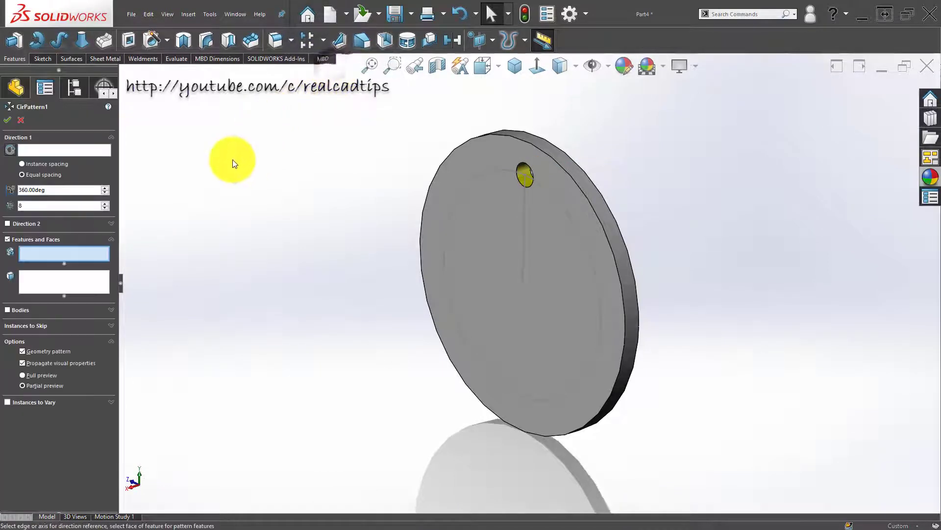
pyautogui.click(52, 148)
pyautogui.scroll(-3, 569, 206)
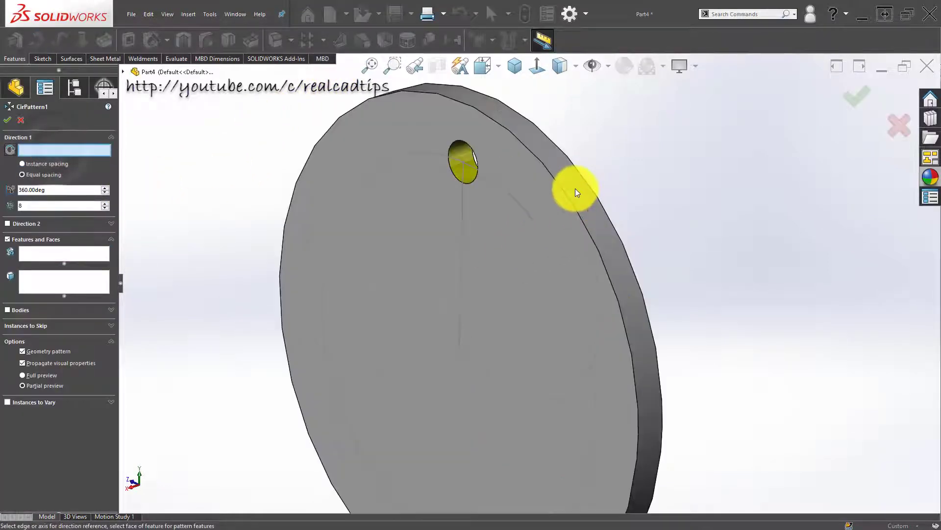
pyautogui.click(575, 188)
pyautogui.click(49, 255)
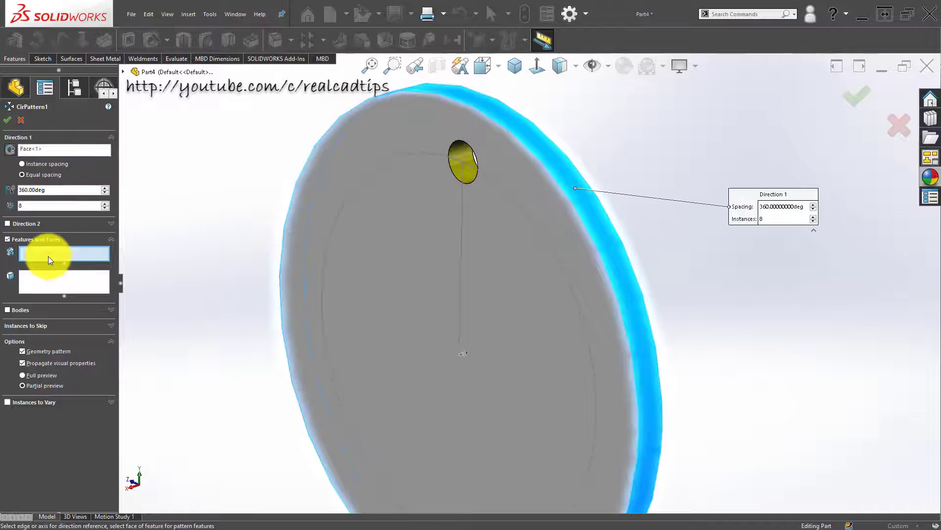
pyautogui.click(461, 154)
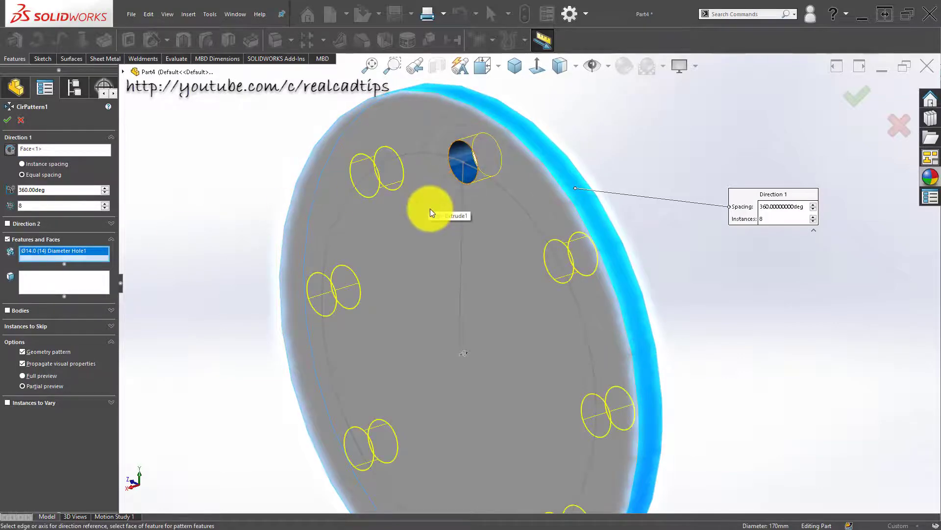
pyautogui.scroll(4, 431, 216)
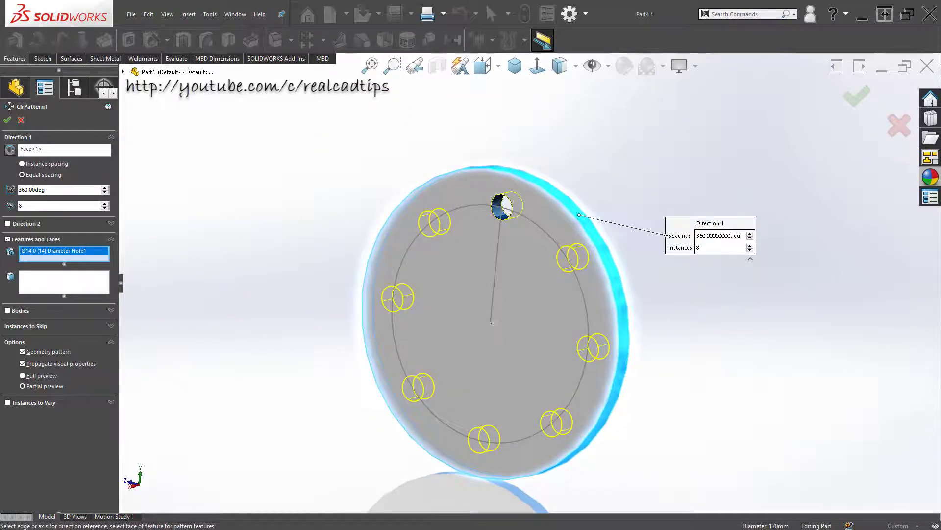
pyautogui.click(16, 151)
pyautogui.click(9, 122)
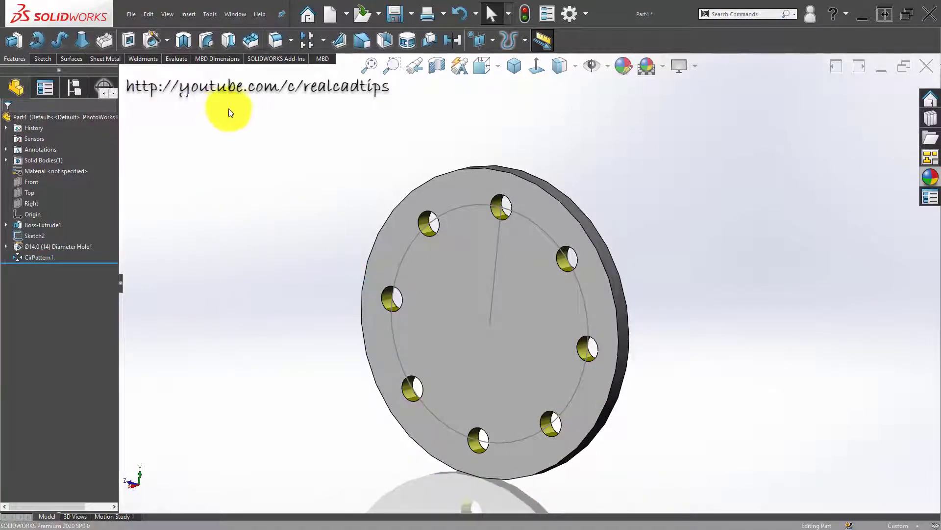
# Chamfer the edges of the disc's outer cylindrical face with a 1 mm distance at 45°.
pyautogui.click(291, 40)
pyautogui.click(295, 70)
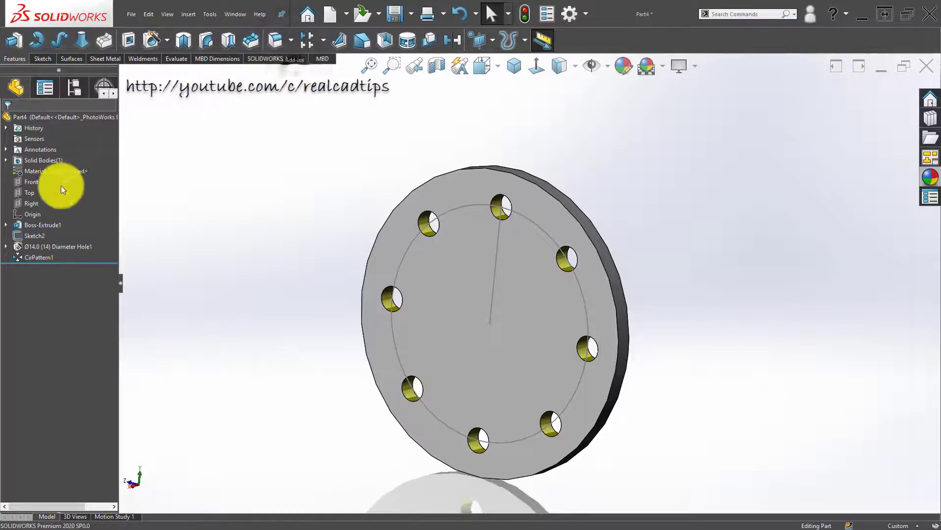
pyautogui.moveTo(442, 216); pyautogui.dragTo(479, 199, button='middle')
pyautogui.click(479, 199)
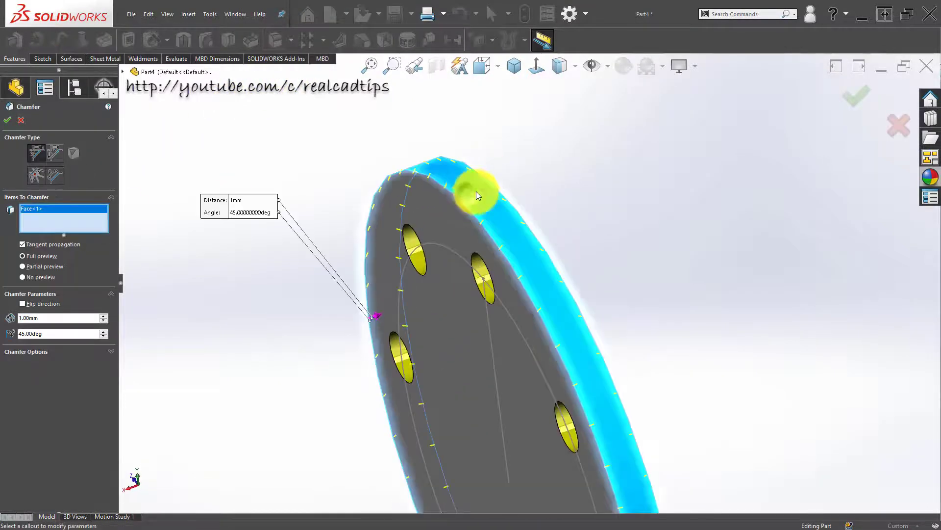
pyautogui.click(859, 100)
pyautogui.moveTo(485, 287); pyautogui.dragTo(523, 268, button='middle')
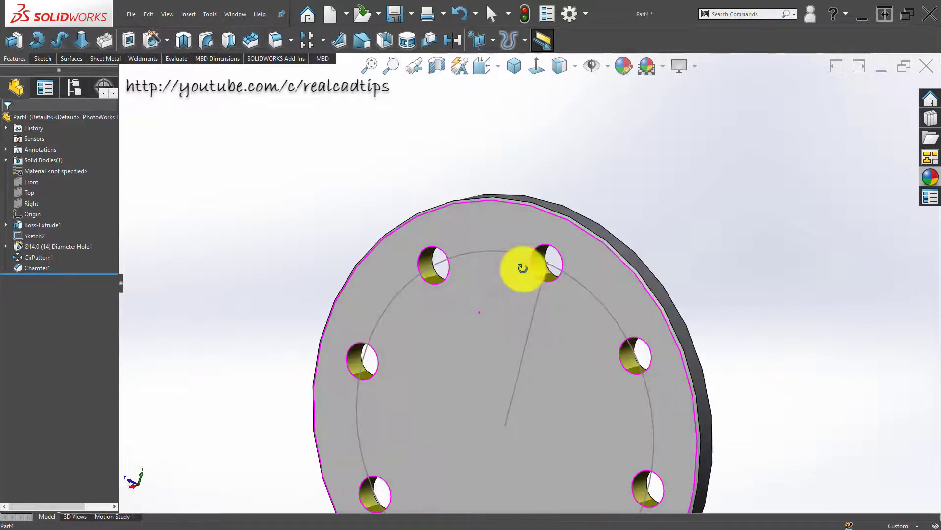
pyautogui.press('z')
pyautogui.press('z')
pyautogui.click(289, 224)
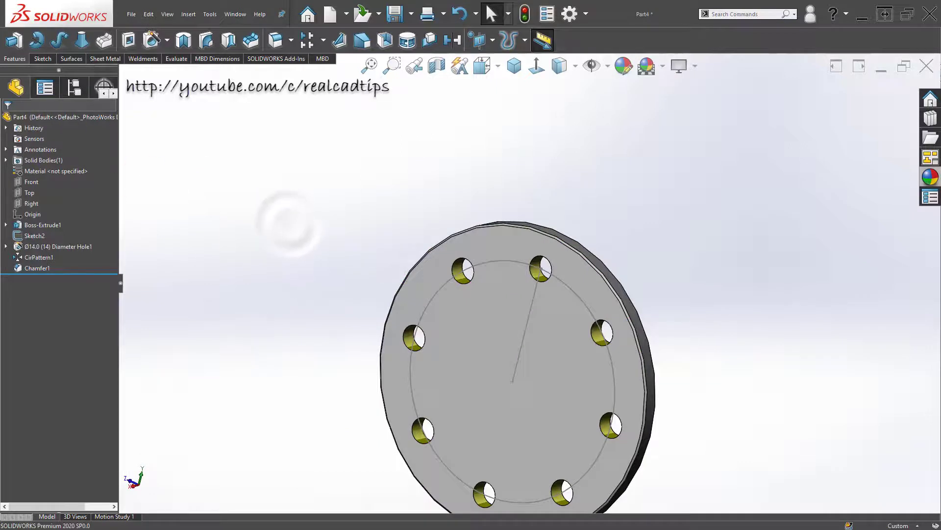
pyautogui.click(514, 65)
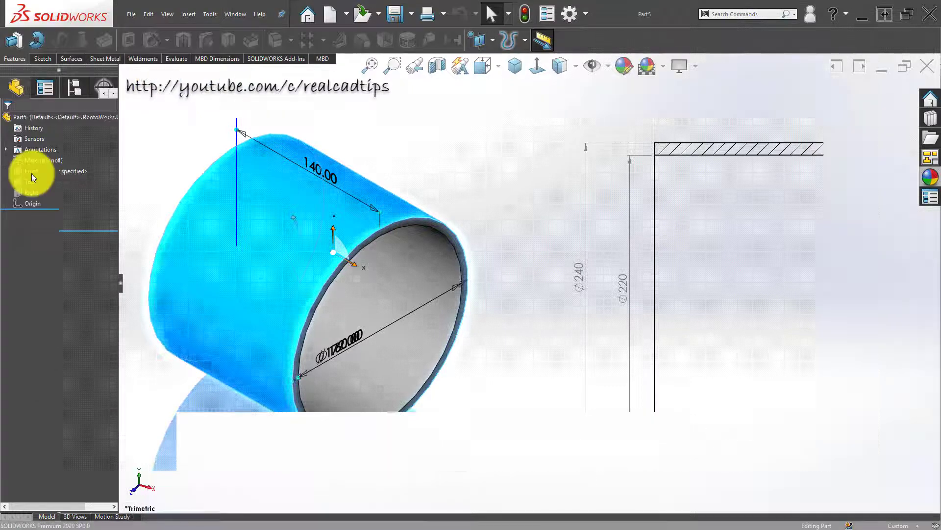
# Start a sketch on the Front plane of the new part and draw a vertical centerline about 51 mm upward from the origin.
pyautogui.click(37, 168)
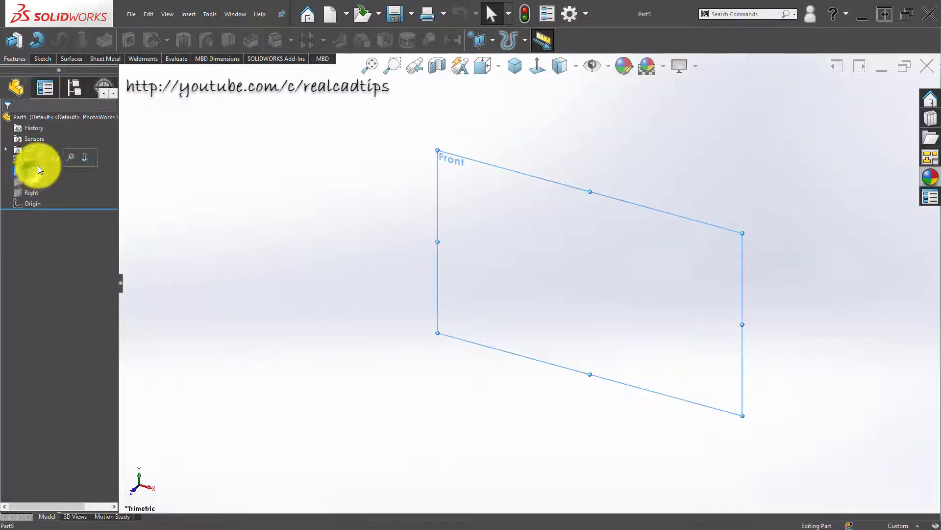
pyautogui.click(40, 153)
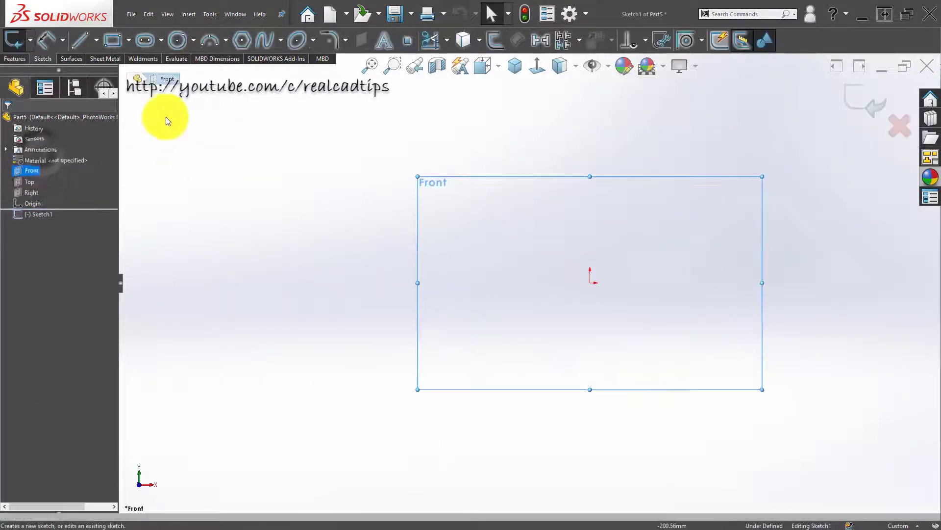
pyautogui.click(95, 40)
pyautogui.click(105, 80)
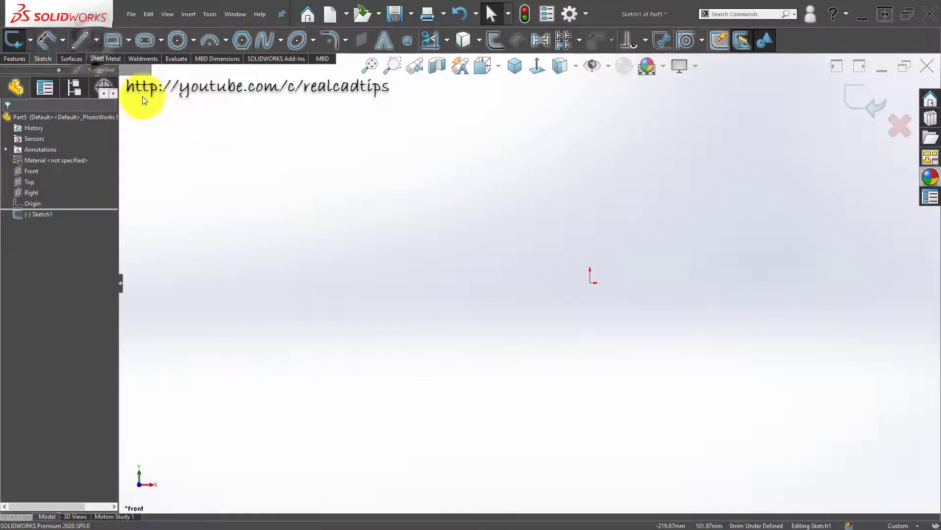
pyautogui.click(589, 283)
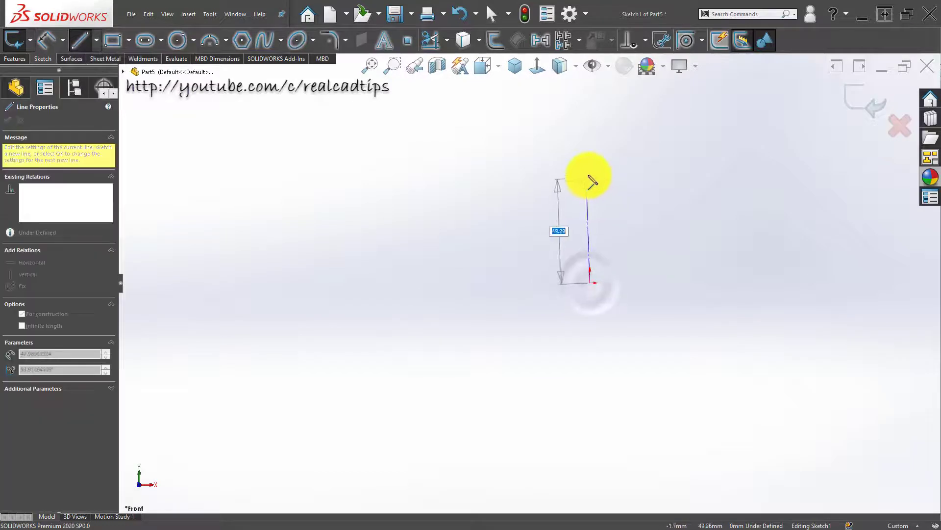
pyautogui.click(590, 175)
pyautogui.press('Escape')
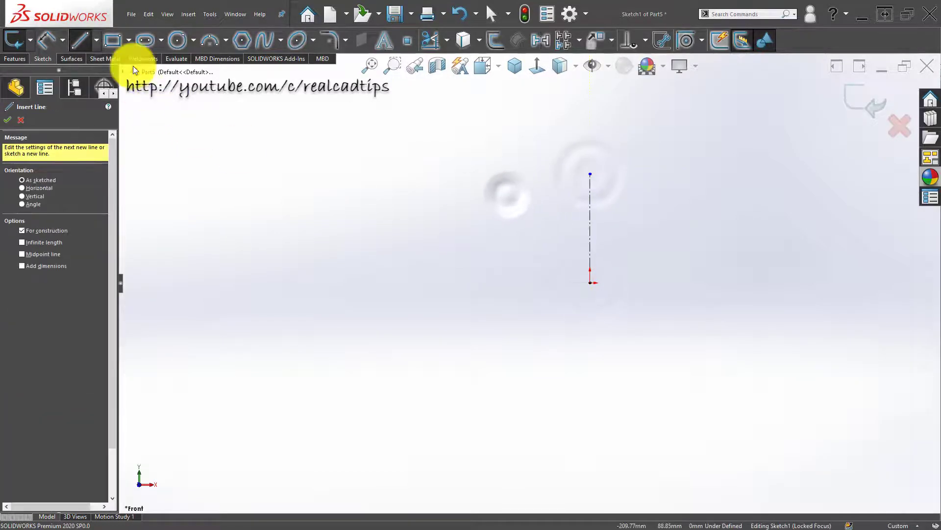
# Sketch a corner rectangle about 91 mm by 28 mm with its lower edge level with the vertical centerline's upper end.
pyautogui.click(113, 40)
pyautogui.click(521, 173)
pyautogui.click(715, 114)
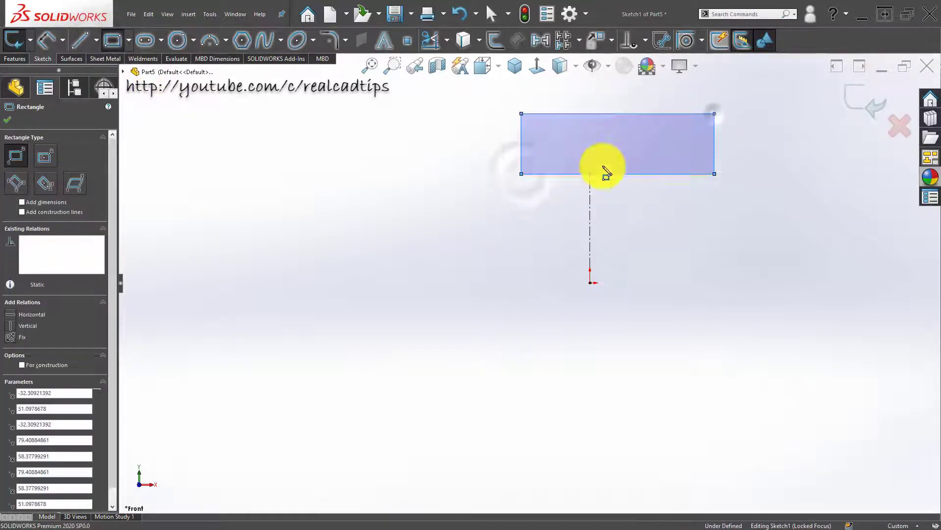
pyautogui.press('Escape')
# Add a midpoint relation between the vertical centerline's upper endpoint and the rectangle's lower edge.
pyautogui.click(590, 174)
pyautogui.keyDown('ctrl'); pyautogui.click(615, 175); pyautogui.keyUp('ctrl')
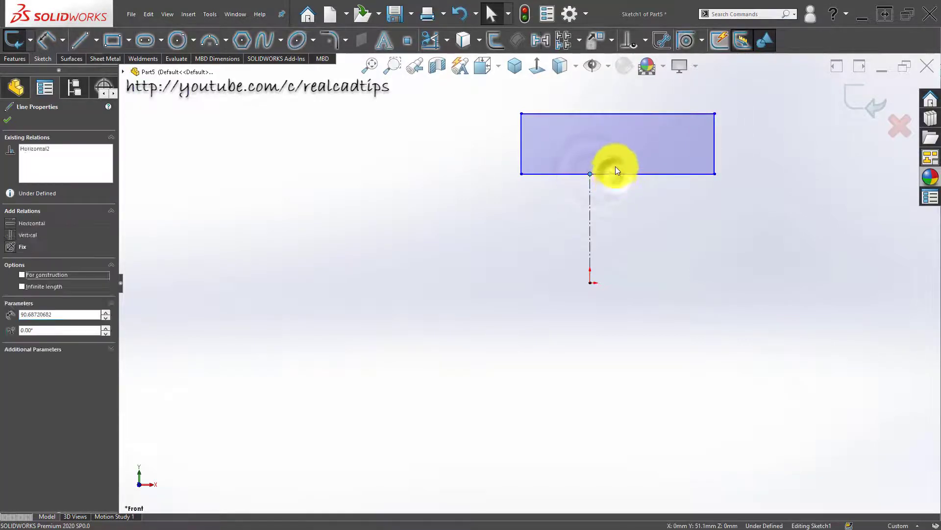
pyautogui.click(643, 130)
pyautogui.press('Escape')
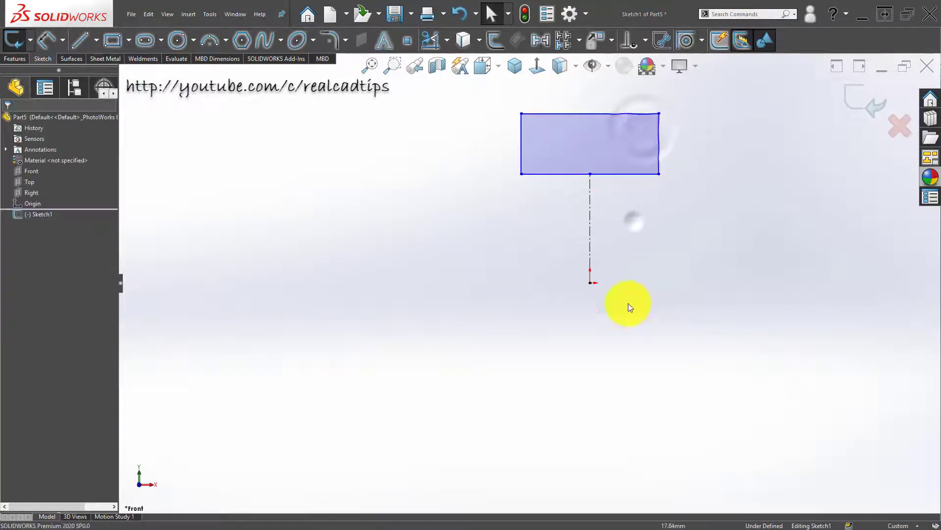
# Draw a horizontal centerline about 55 mm long from the origin in the positive X direction.
pyautogui.click(96, 40)
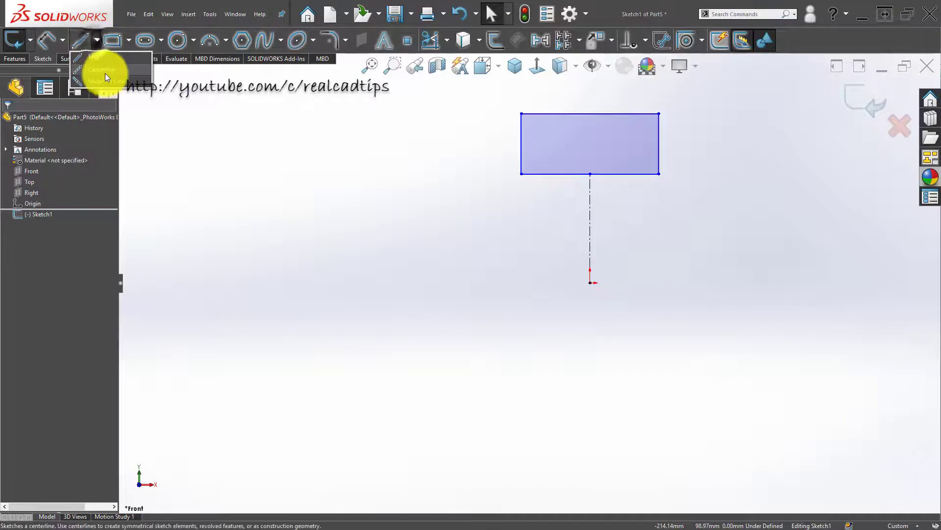
pyautogui.click(105, 72)
pyautogui.click(591, 282)
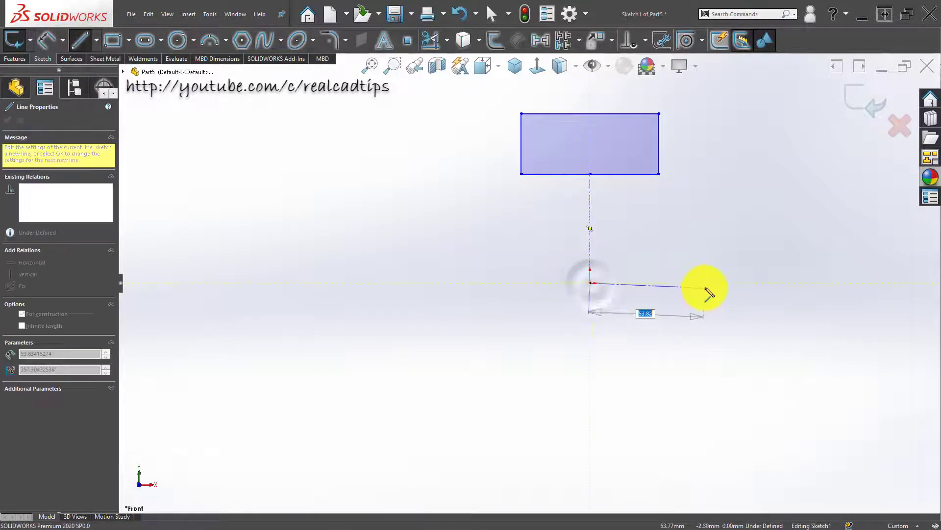
pyautogui.click(707, 282)
# Dimension the rectangle's lower edge about the horizontal centerline as a 220 mm diameter.
pyautogui.moveTo(627, 318); pyautogui.dragTo(605, 325, button='right')
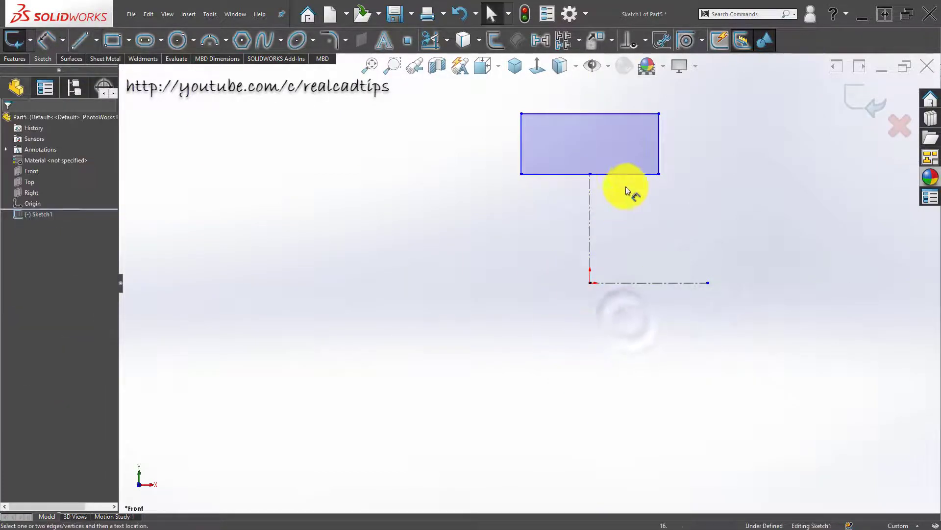
pyautogui.click(631, 173)
pyautogui.click(650, 282)
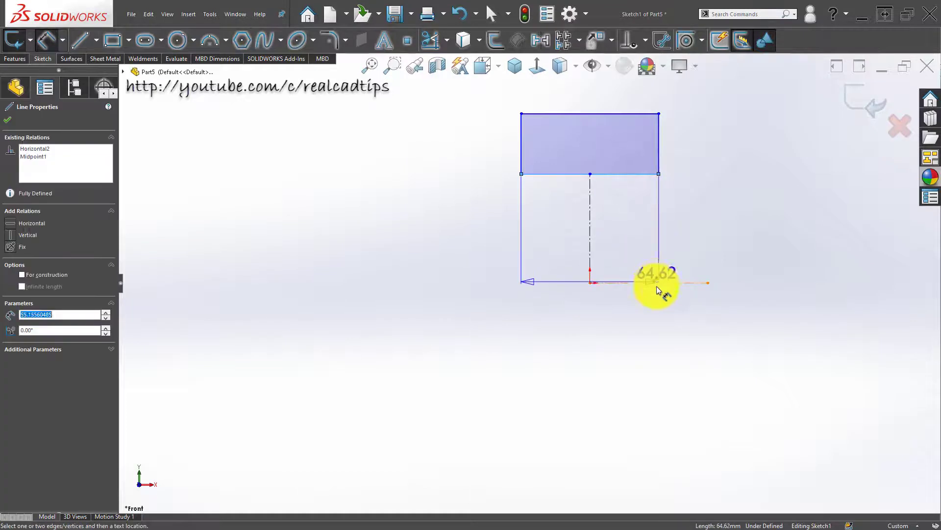
pyautogui.click(658, 329)
pyautogui.write('220')
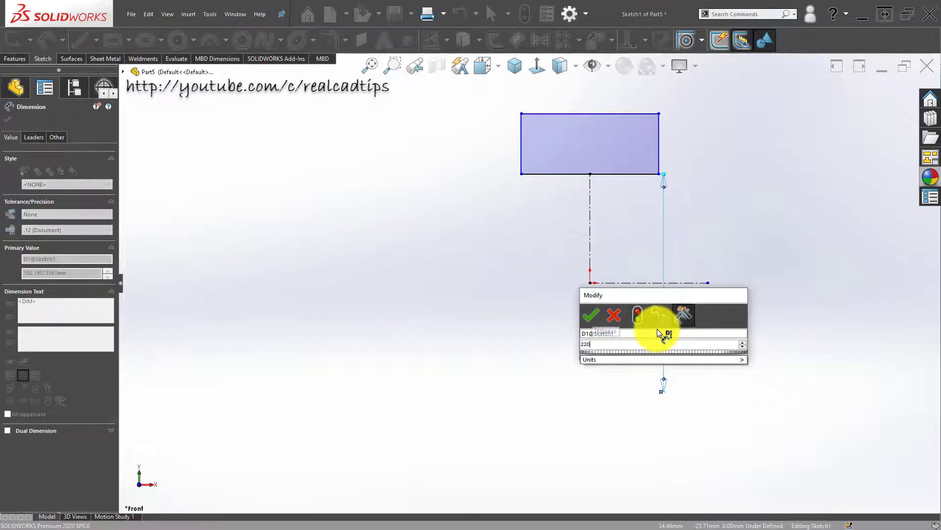
pyautogui.press('Return')
pyautogui.click(412, 335)
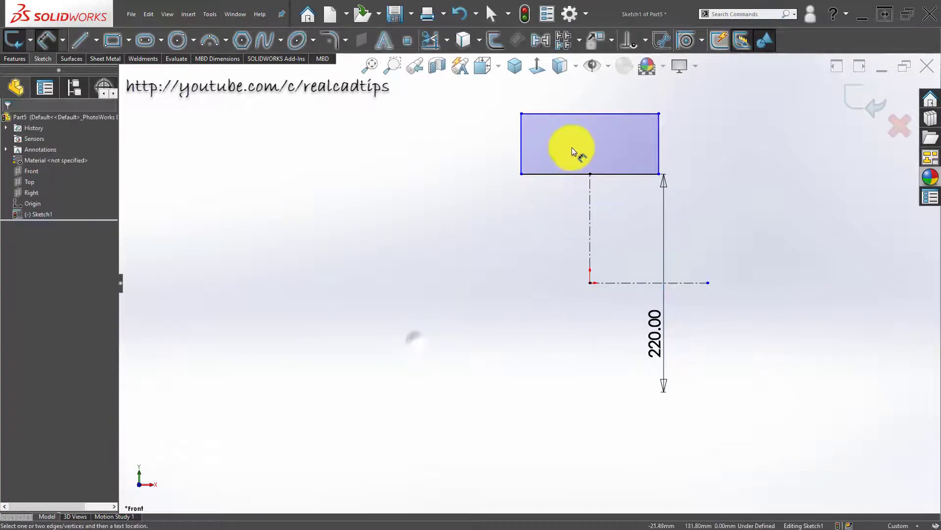
# Dimension the rectangle's upper edge about the horizontal centerline as a 240 mm diameter.
pyautogui.click(636, 283)
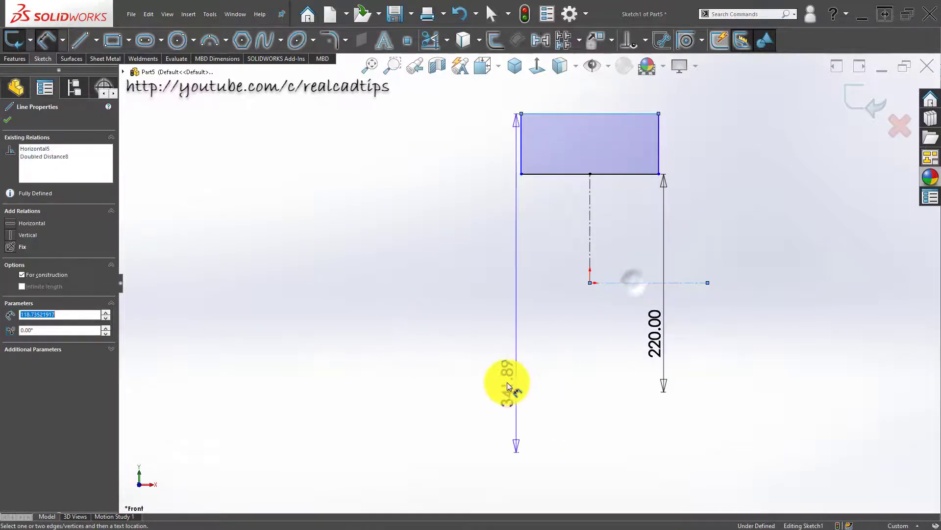
pyautogui.click(476, 360)
pyautogui.write('240')
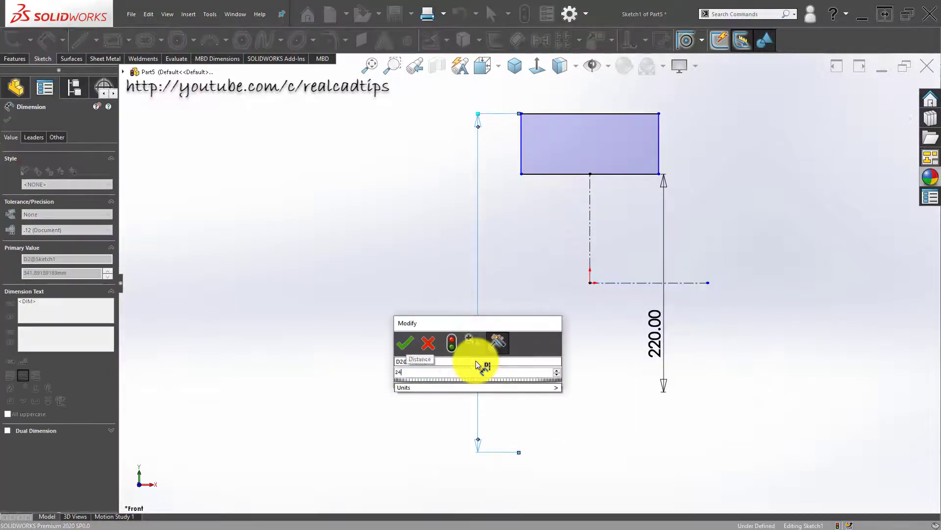
pyautogui.press('Return')
pyautogui.click(504, 254)
# Dimension the distance between the rectangle's two vertical edges as 140 mm.
pyautogui.scroll(-3, 515, 193)
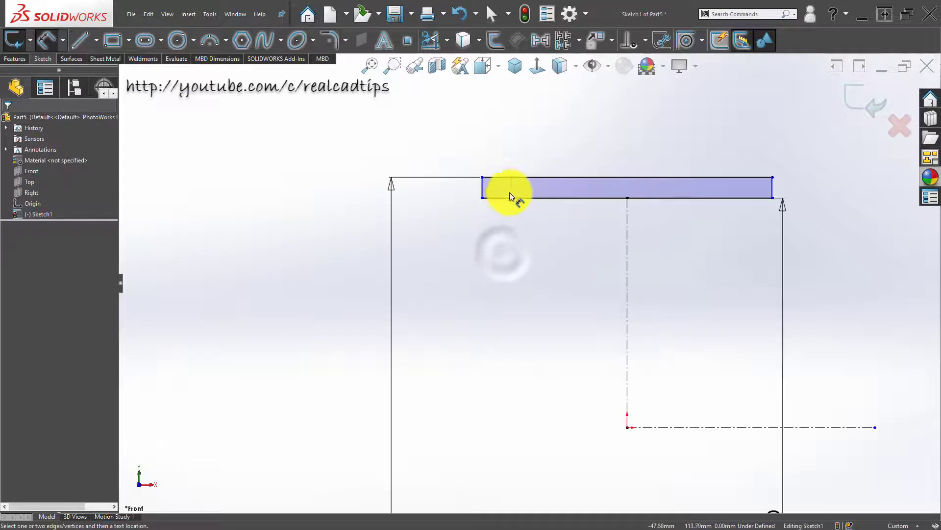
pyautogui.click(482, 187)
pyautogui.click(773, 190)
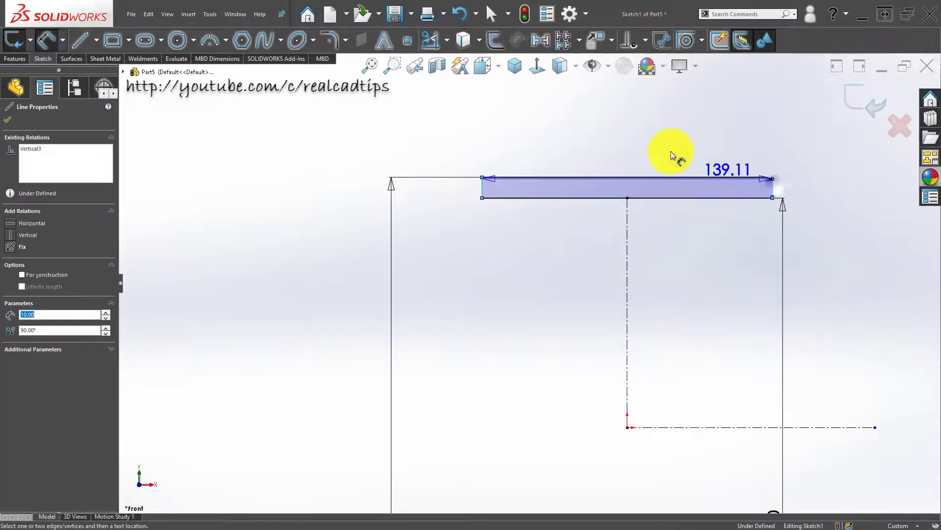
pyautogui.click(651, 135)
pyautogui.write('140')
pyautogui.press('Return')
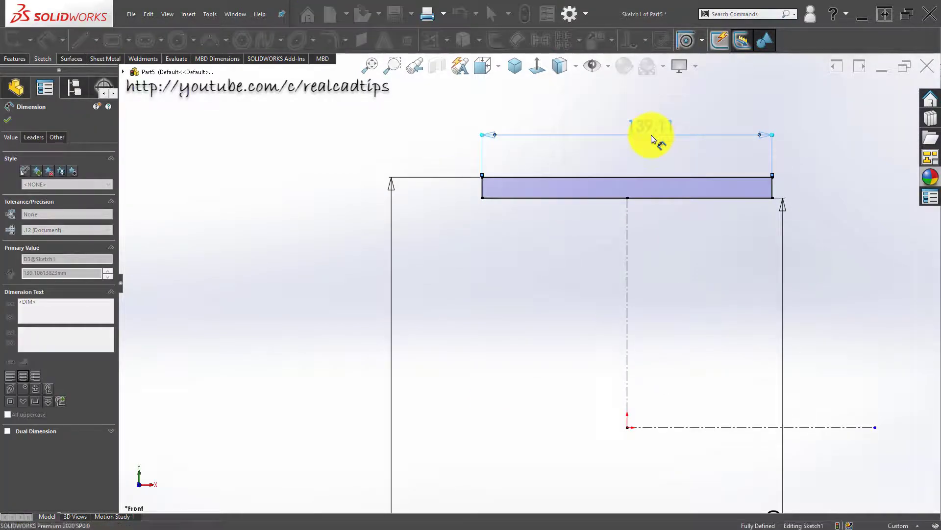
pyautogui.click(261, 130)
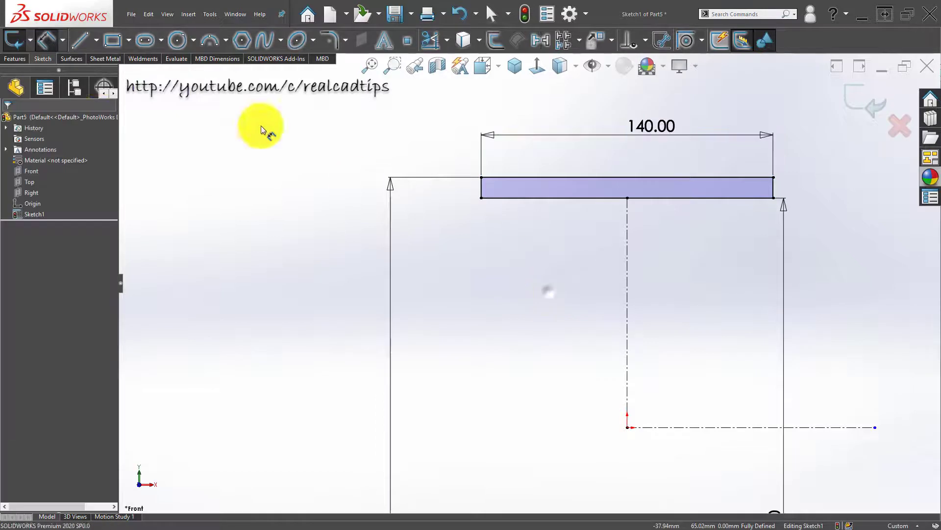
# Revolve the rectangular profile a full 360 degrees about the horizontal centerline to form the tube.
pyautogui.click(13, 58)
pyautogui.click(38, 40)
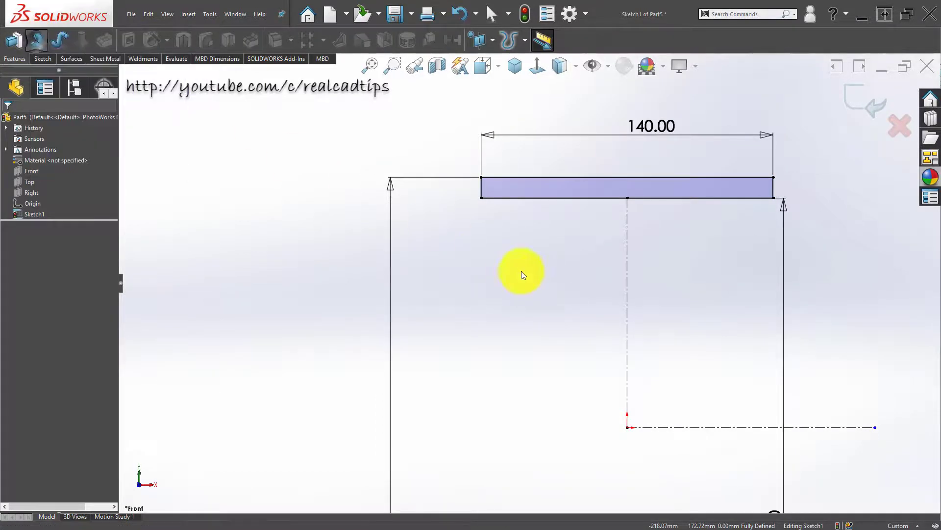
pyautogui.click(74, 148)
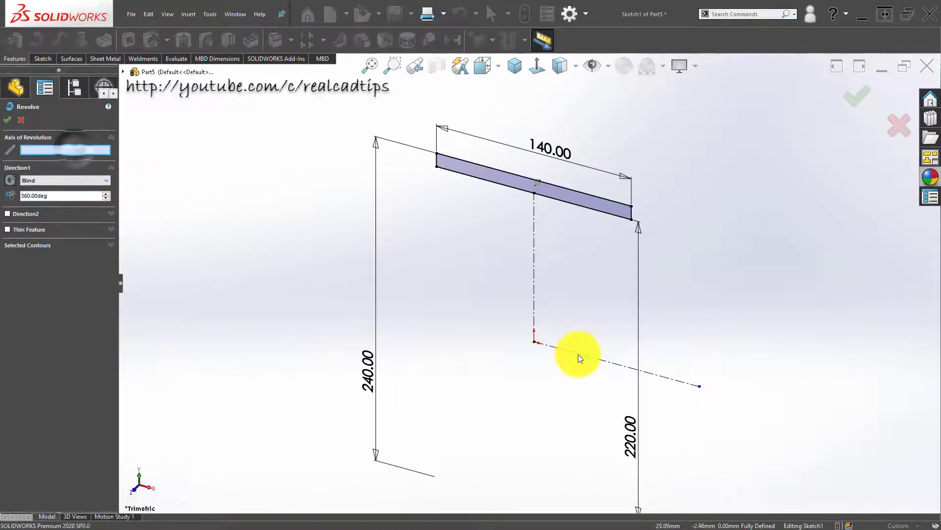
pyautogui.click(580, 354)
pyautogui.click(858, 97)
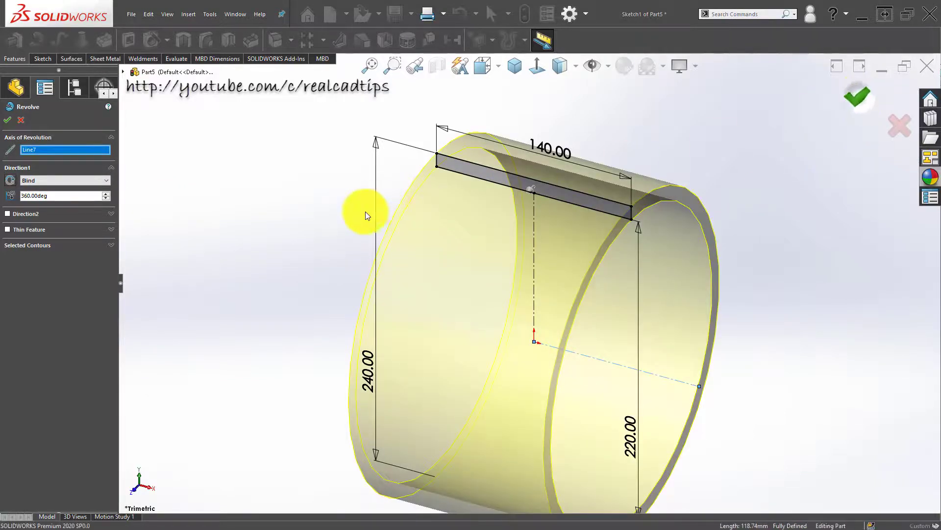
pyautogui.click(302, 224)
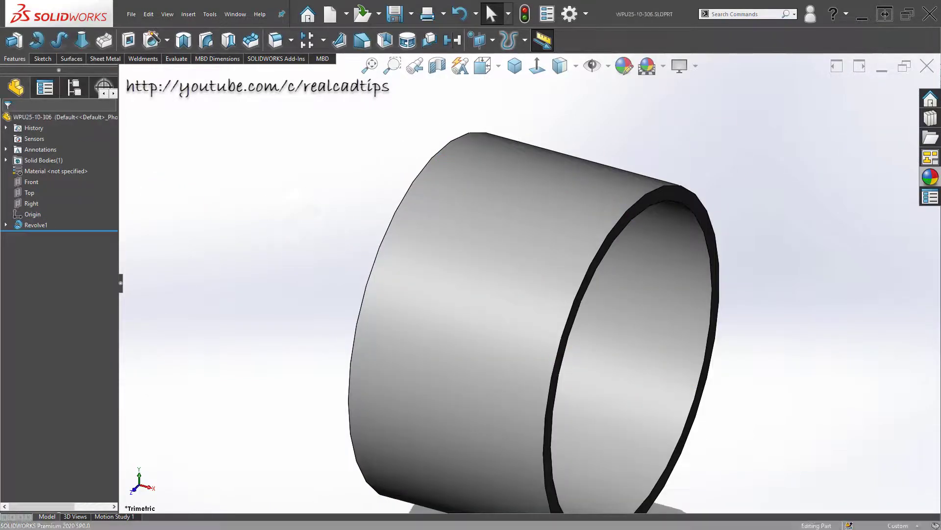
pyautogui.click(507, 70)
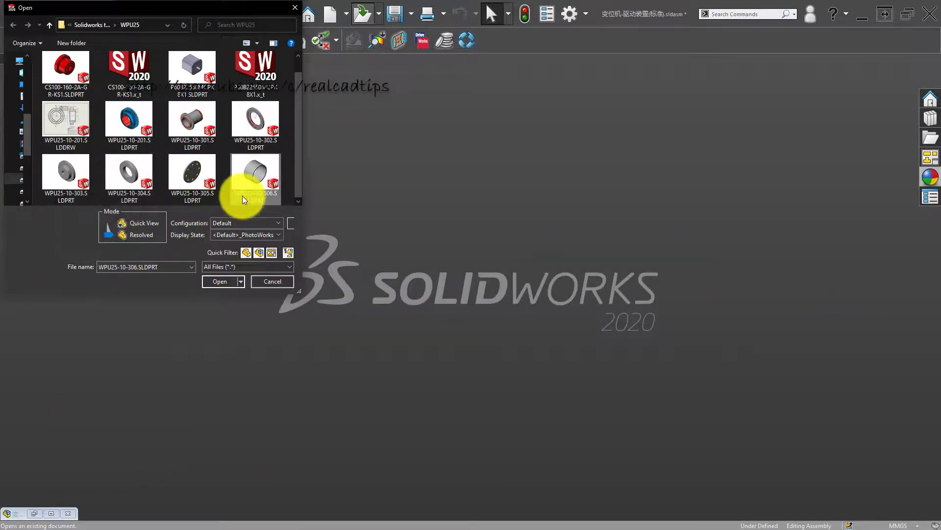
# Duplicate WPU25-10-306.SLDPRT in the WPU25 folder and rename the copy as WPU25-10-307.SLDPRT.
pyautogui.hotkey('ctrl', 'c')
pyautogui.hotkey('ctrl', 'v')
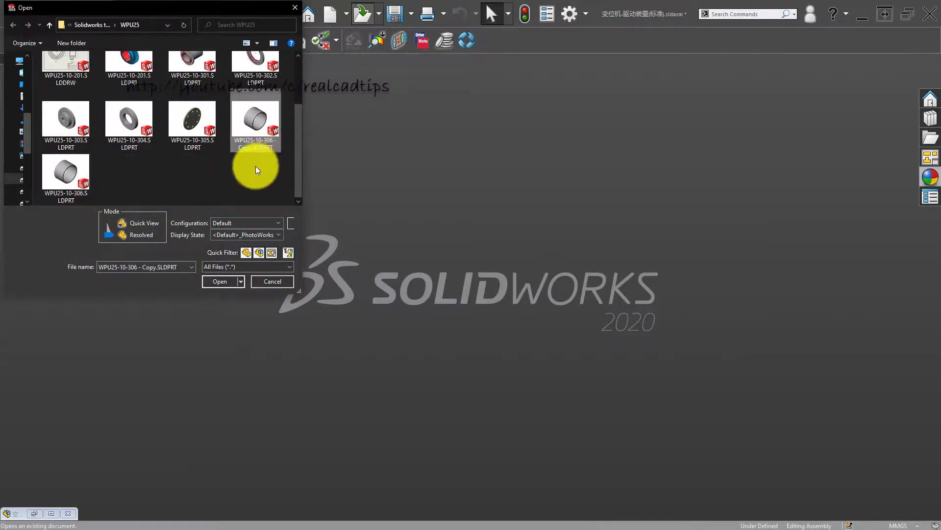
pyautogui.click(256, 147)
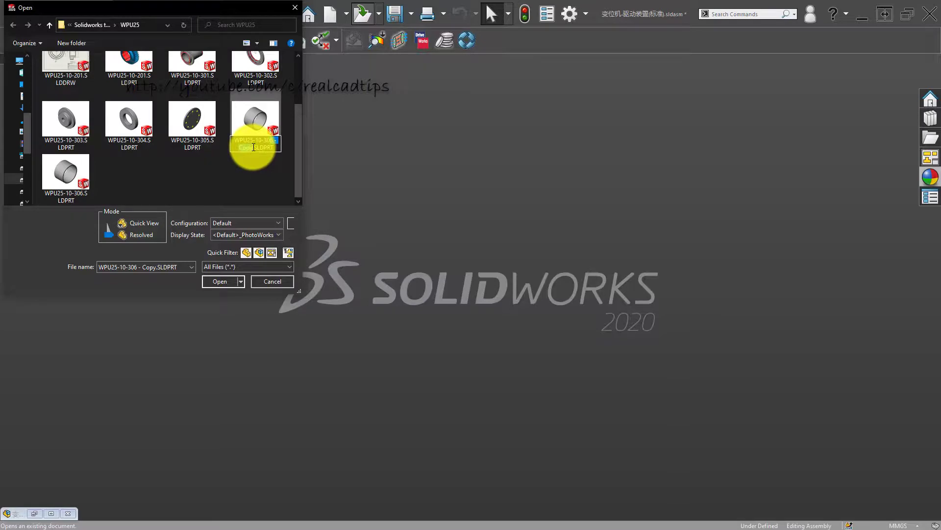
pyautogui.write('7')
pyautogui.click(293, 166)
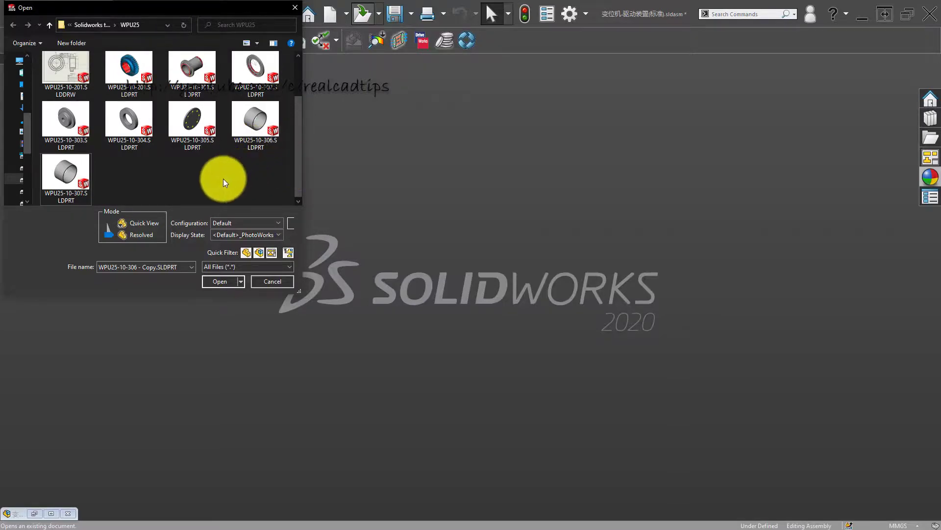